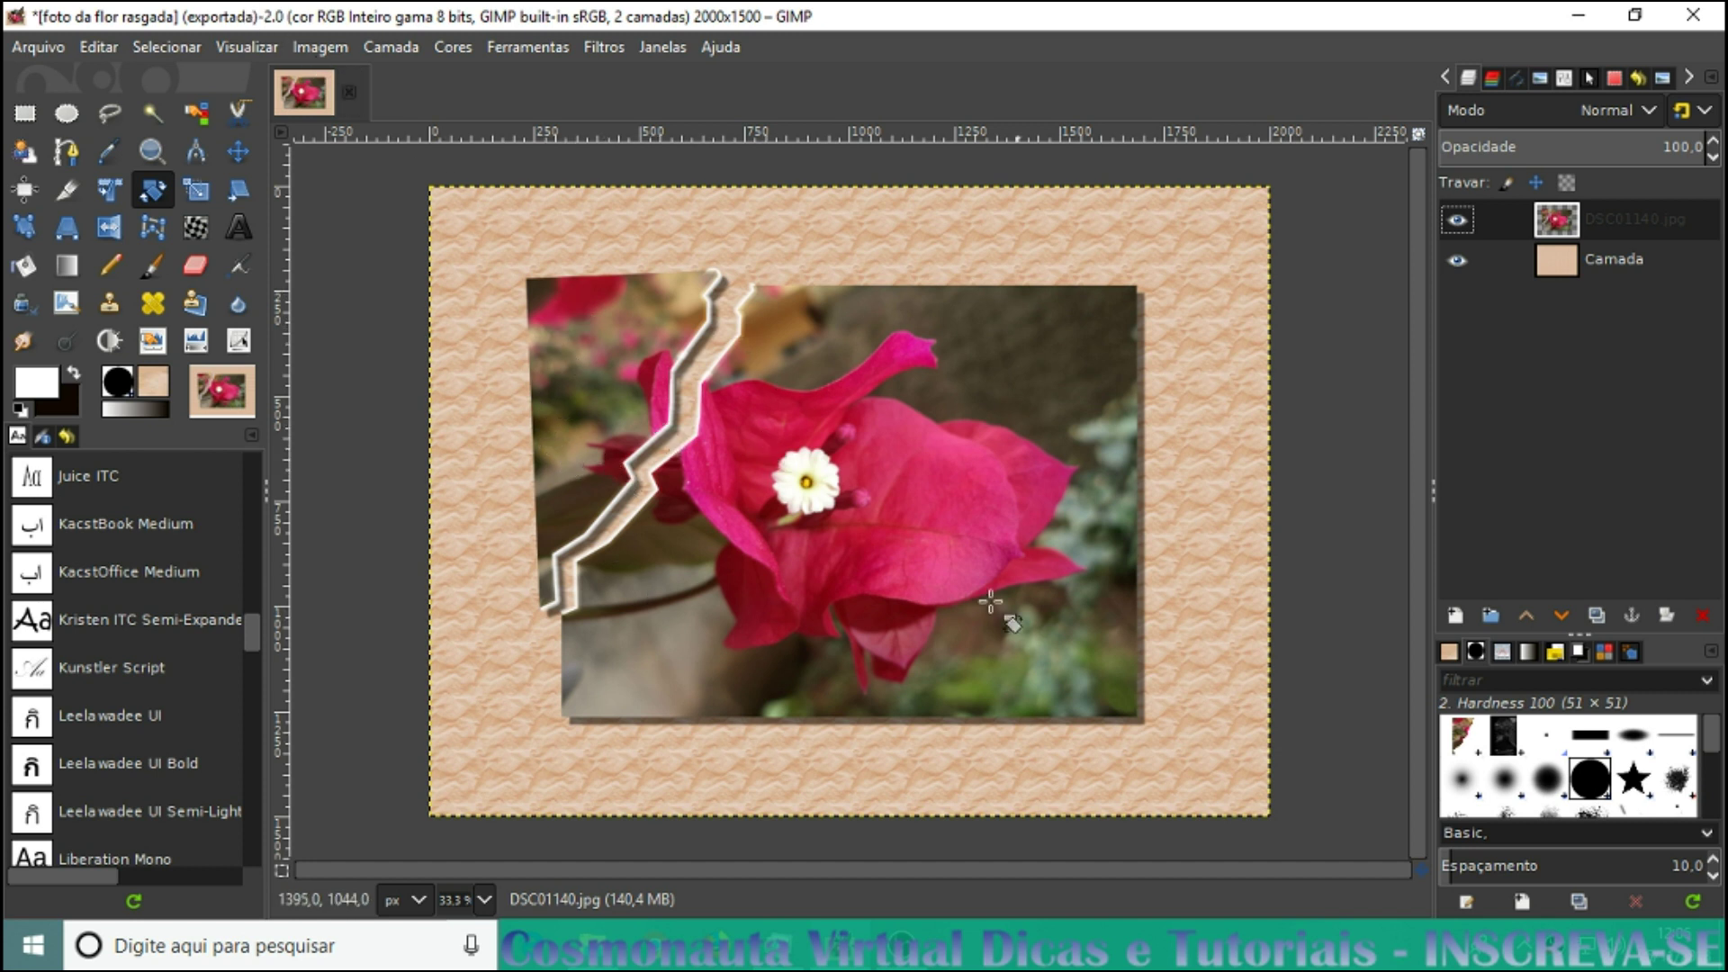
# Close the finished torn-paper flower image and discard its unsaved changes
pyautogui.click(351, 106)
pyautogui.click(873, 641)
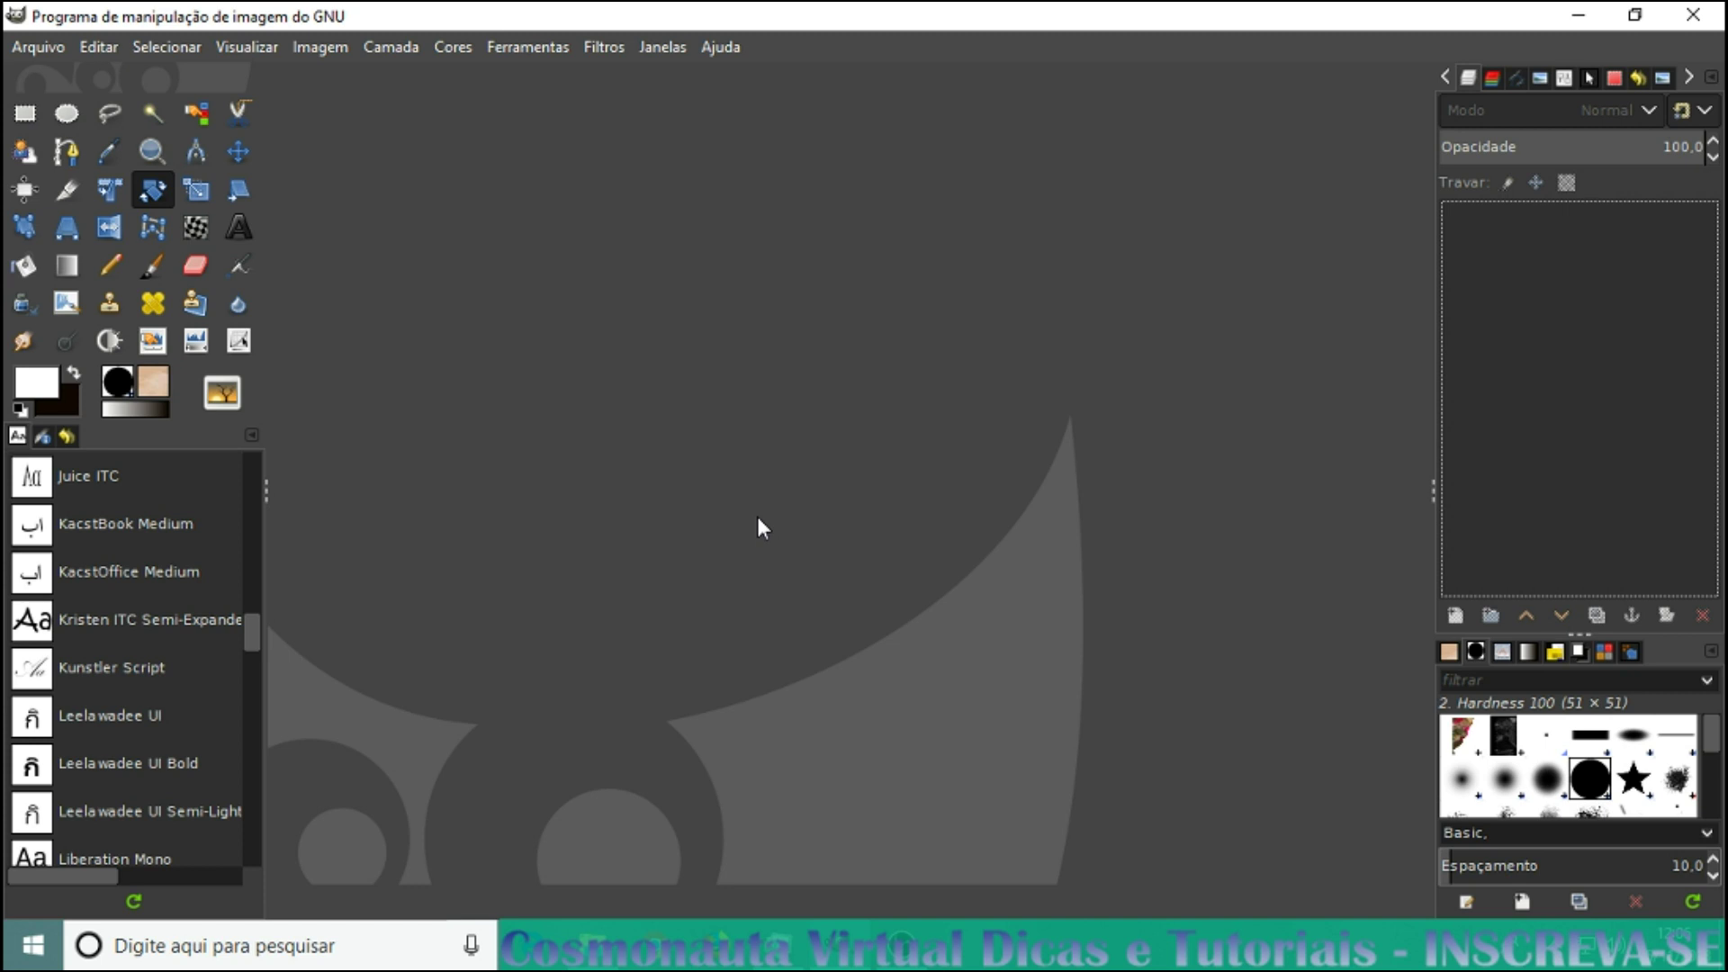
# Drag DSC01140 from the Sony camera photos folder onto the empty GIMP window
pyautogui.click(606, 933)
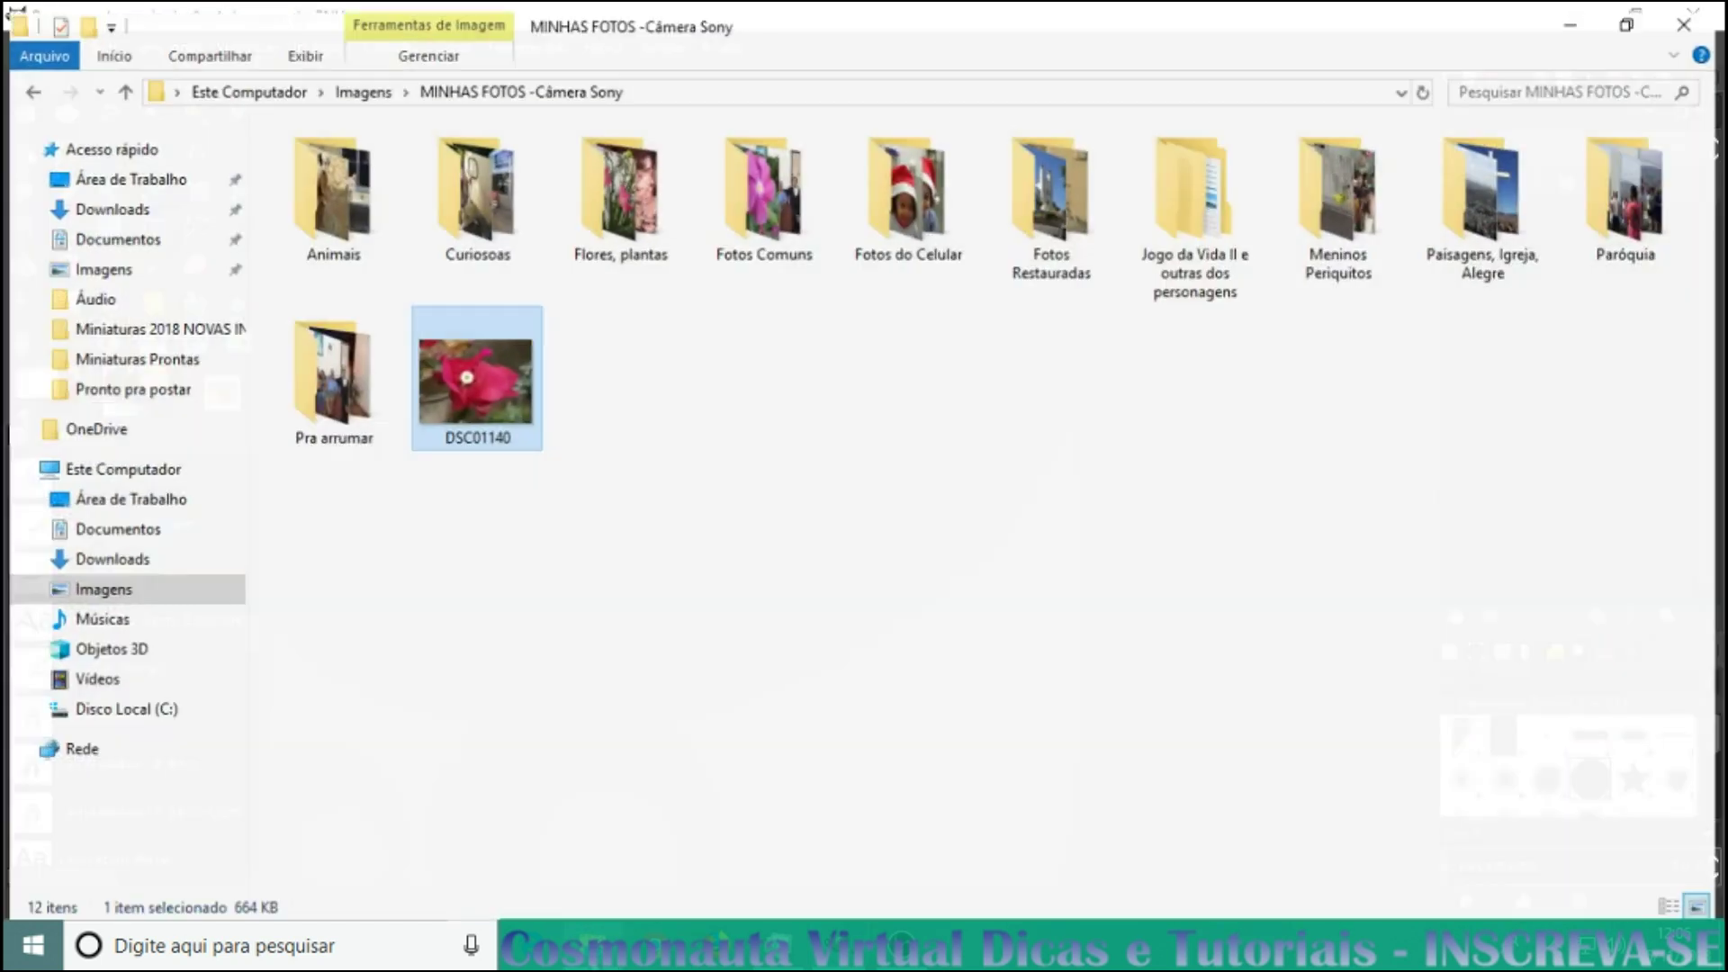
pyautogui.moveTo(482, 381); pyautogui.dragTo(850, 896)
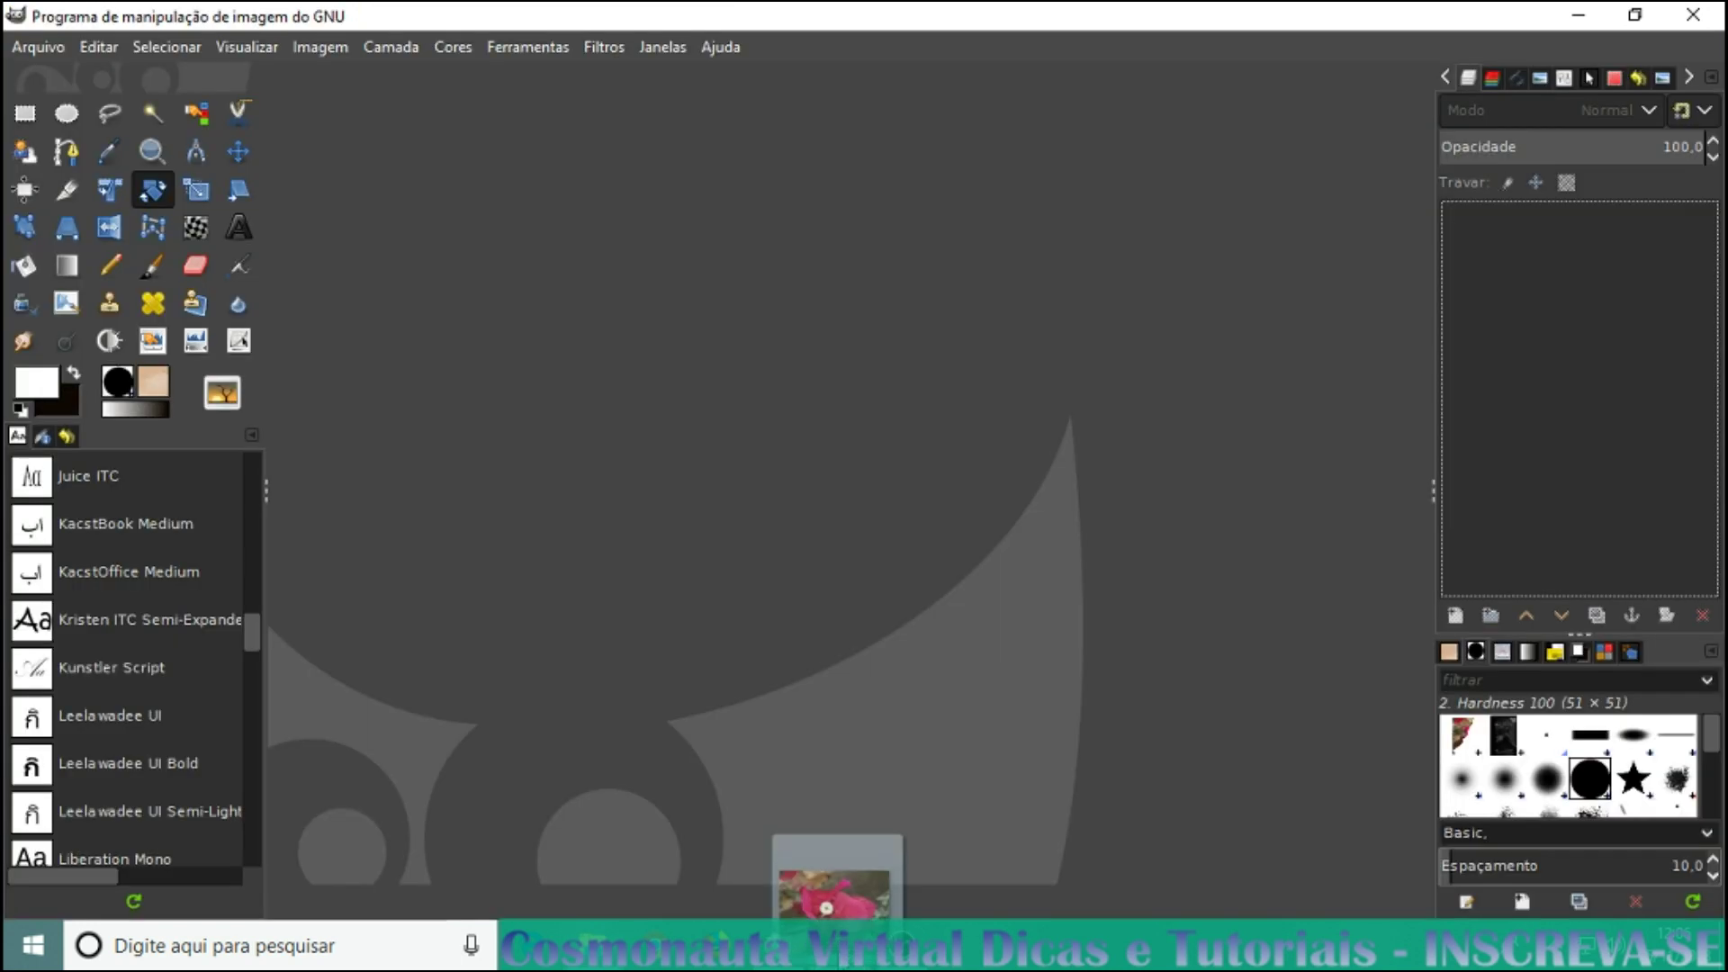
pyautogui.moveTo(850, 895); pyautogui.dragTo(814, 567)
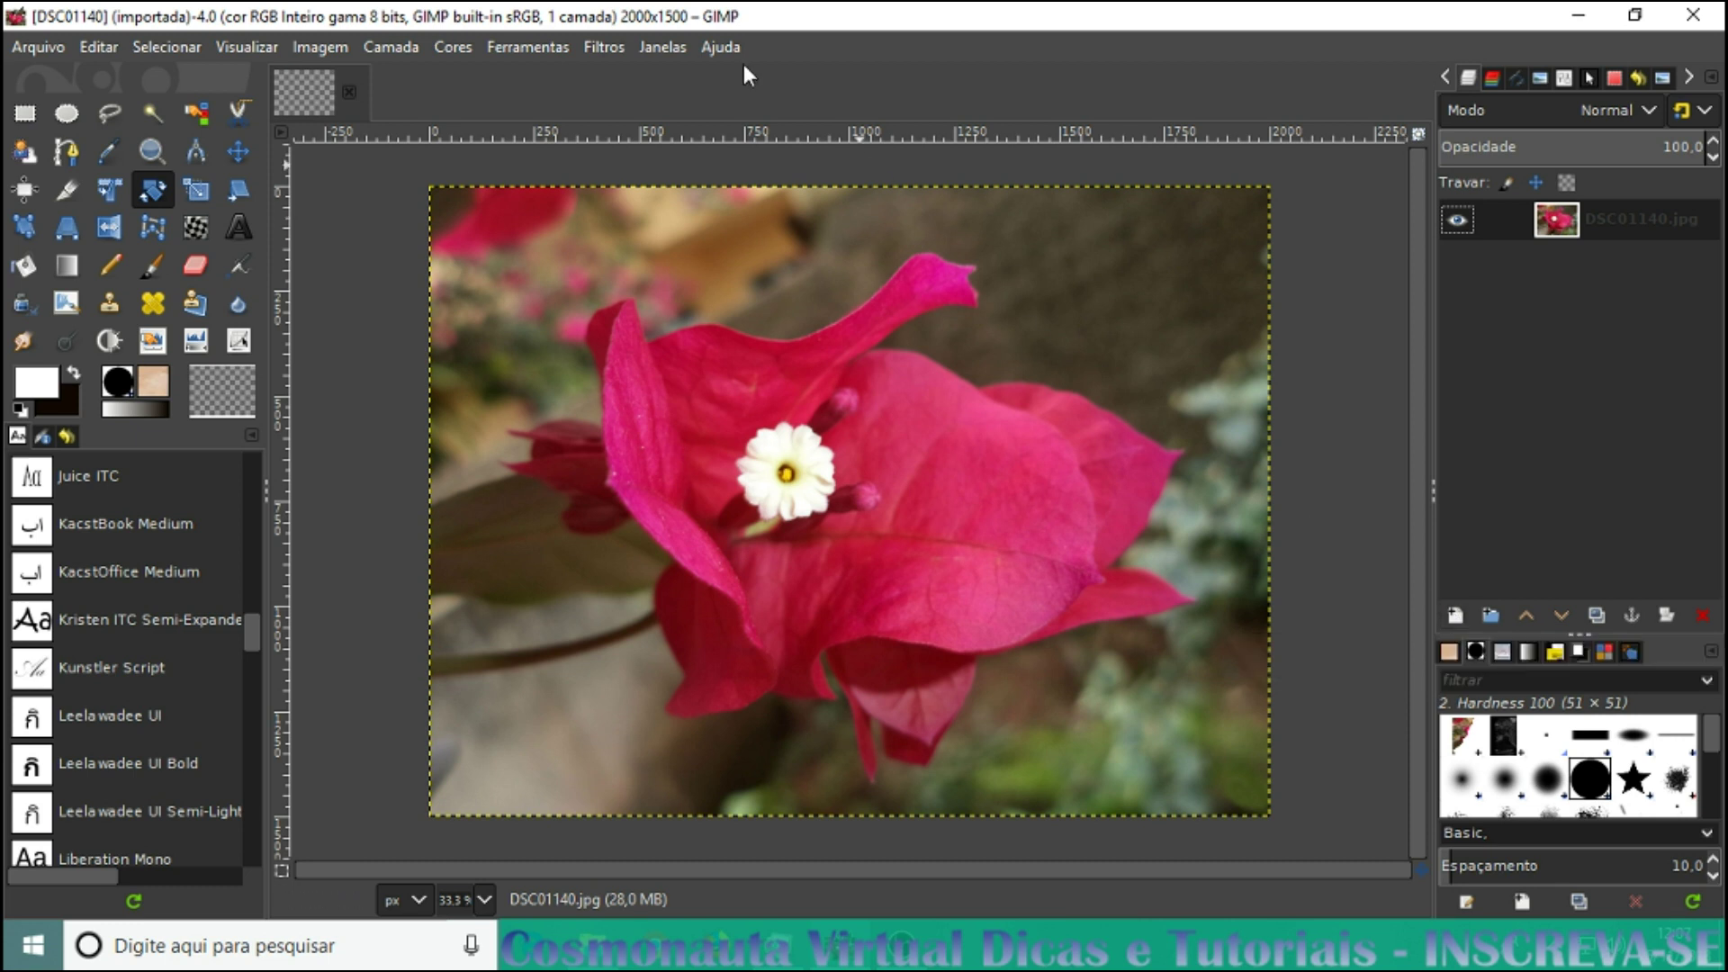
# Create a new layer named Camada filled with Transparency
pyautogui.click(393, 48)
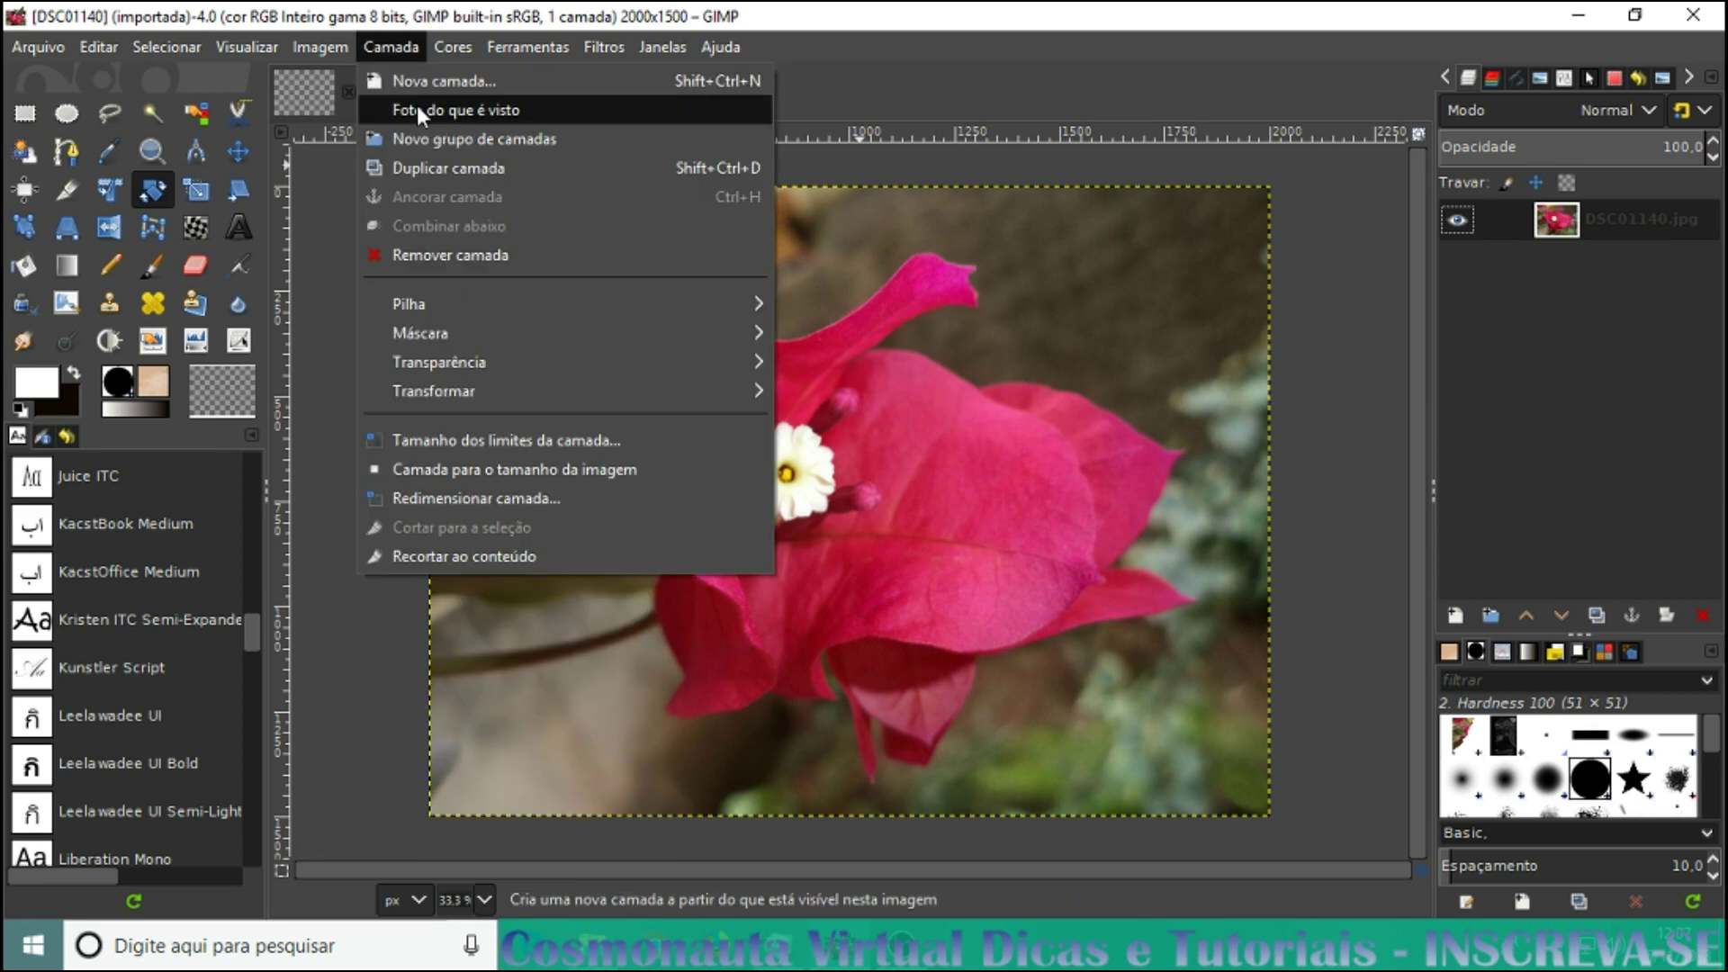
pyautogui.click(417, 82)
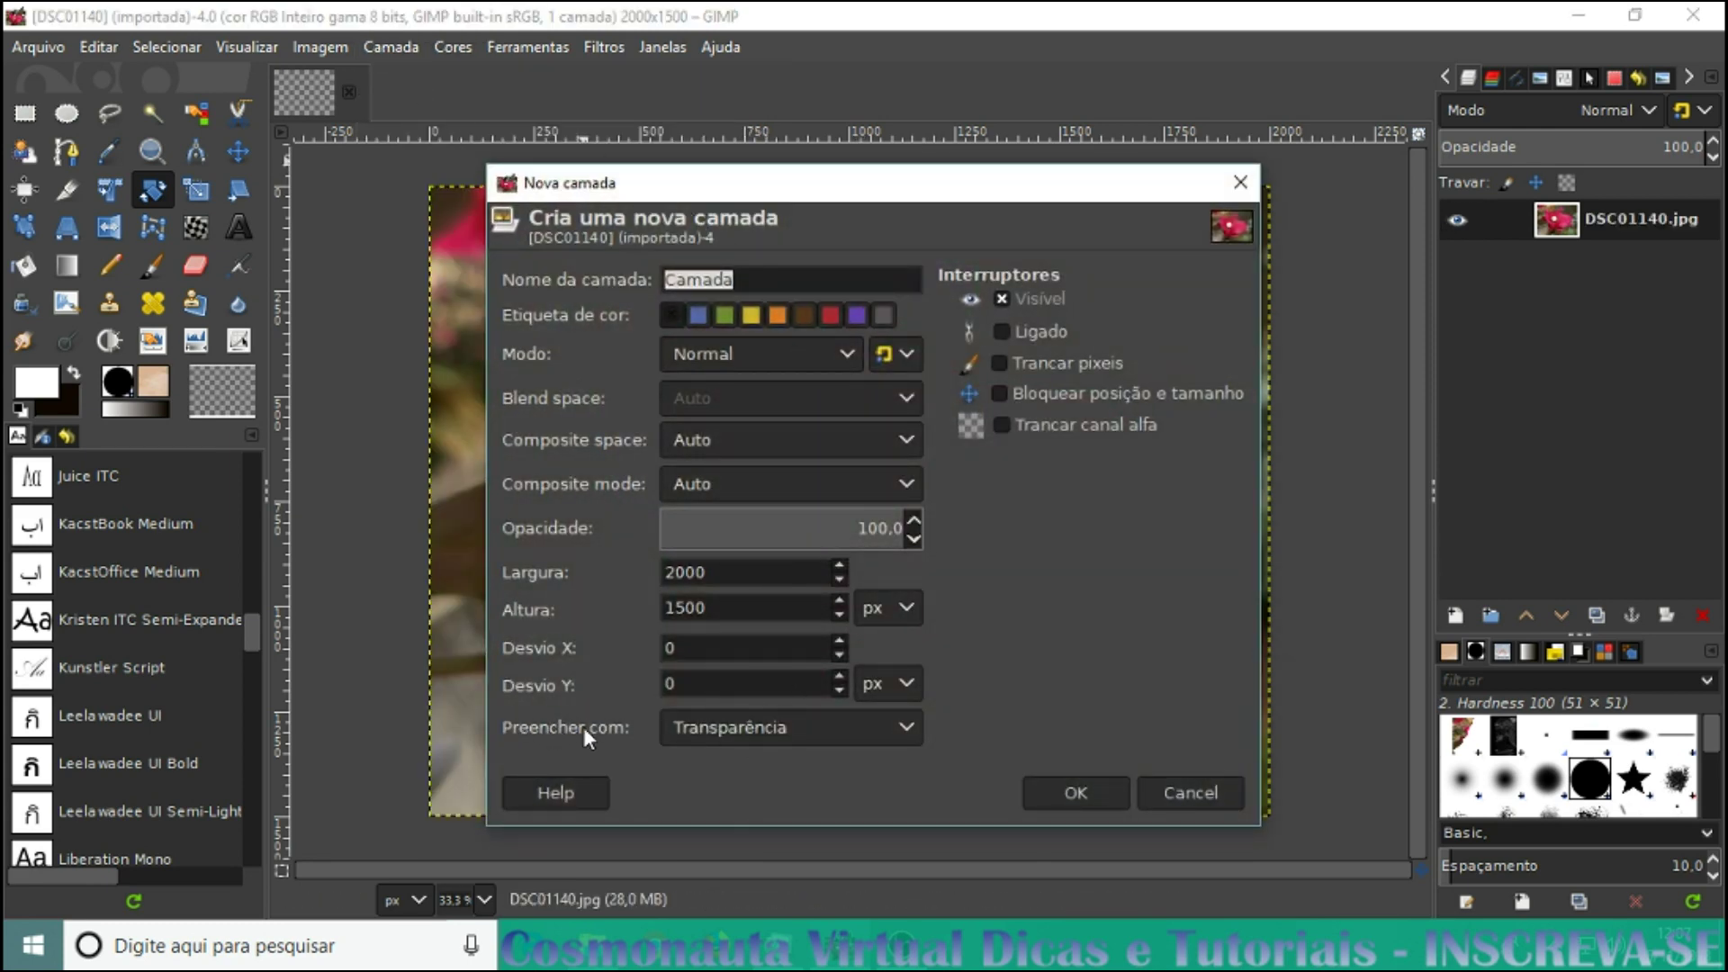
pyautogui.click(888, 741)
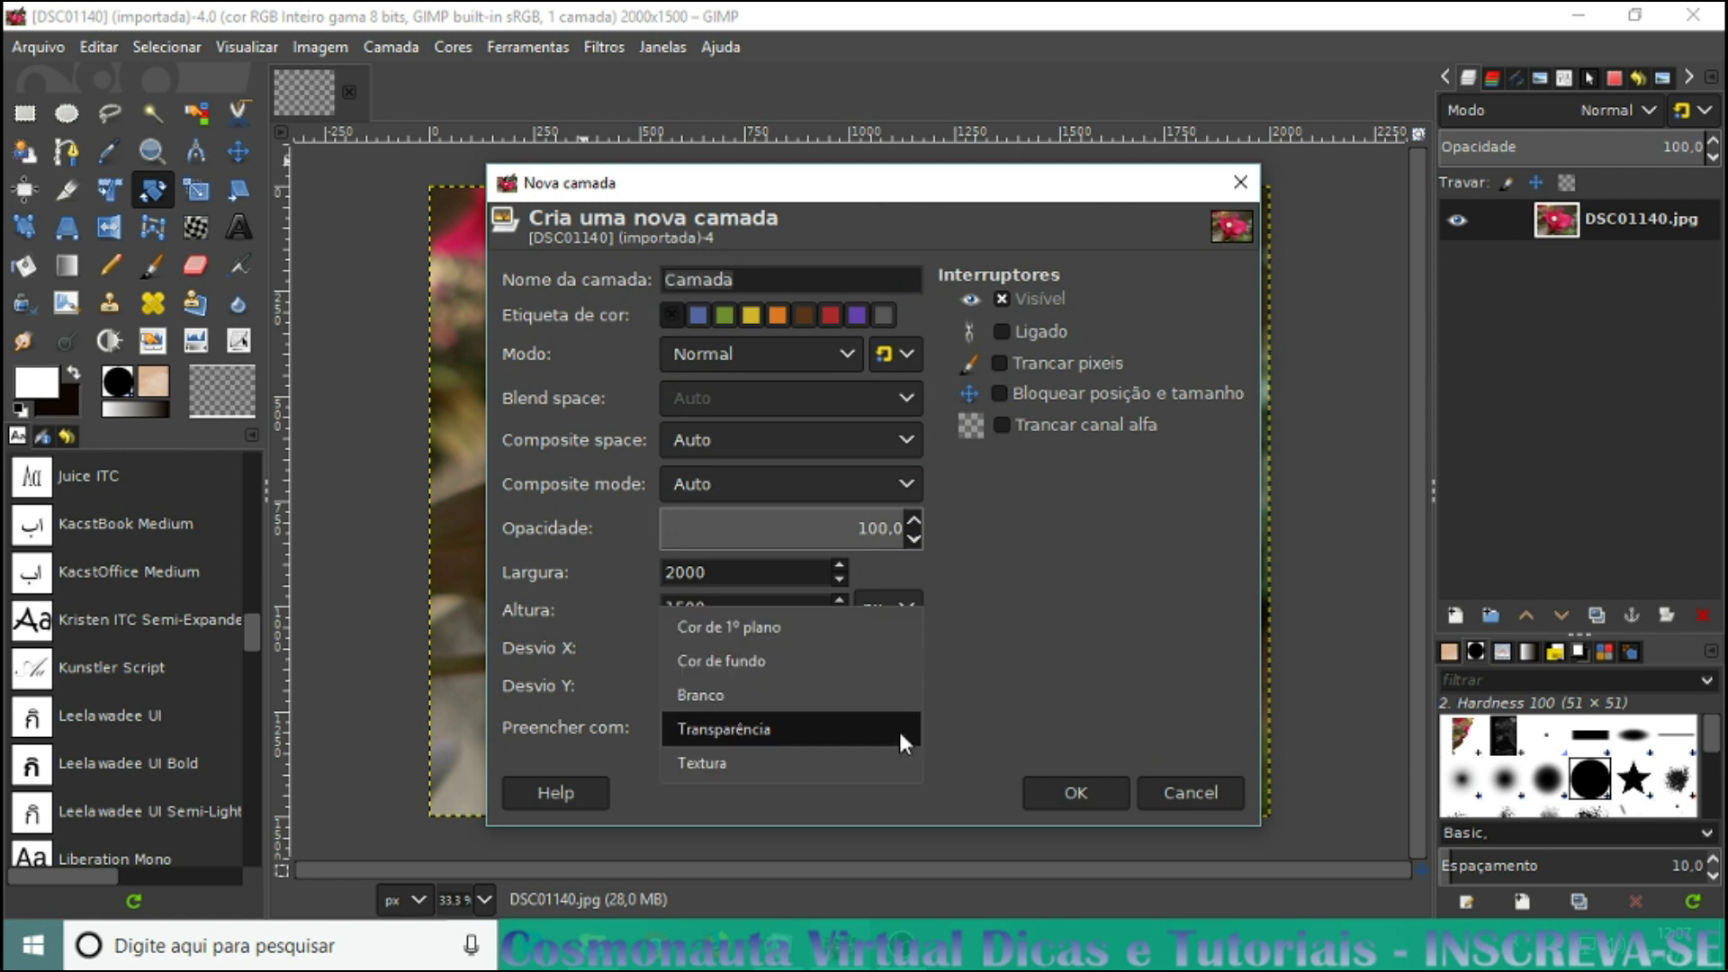
pyautogui.click(735, 727)
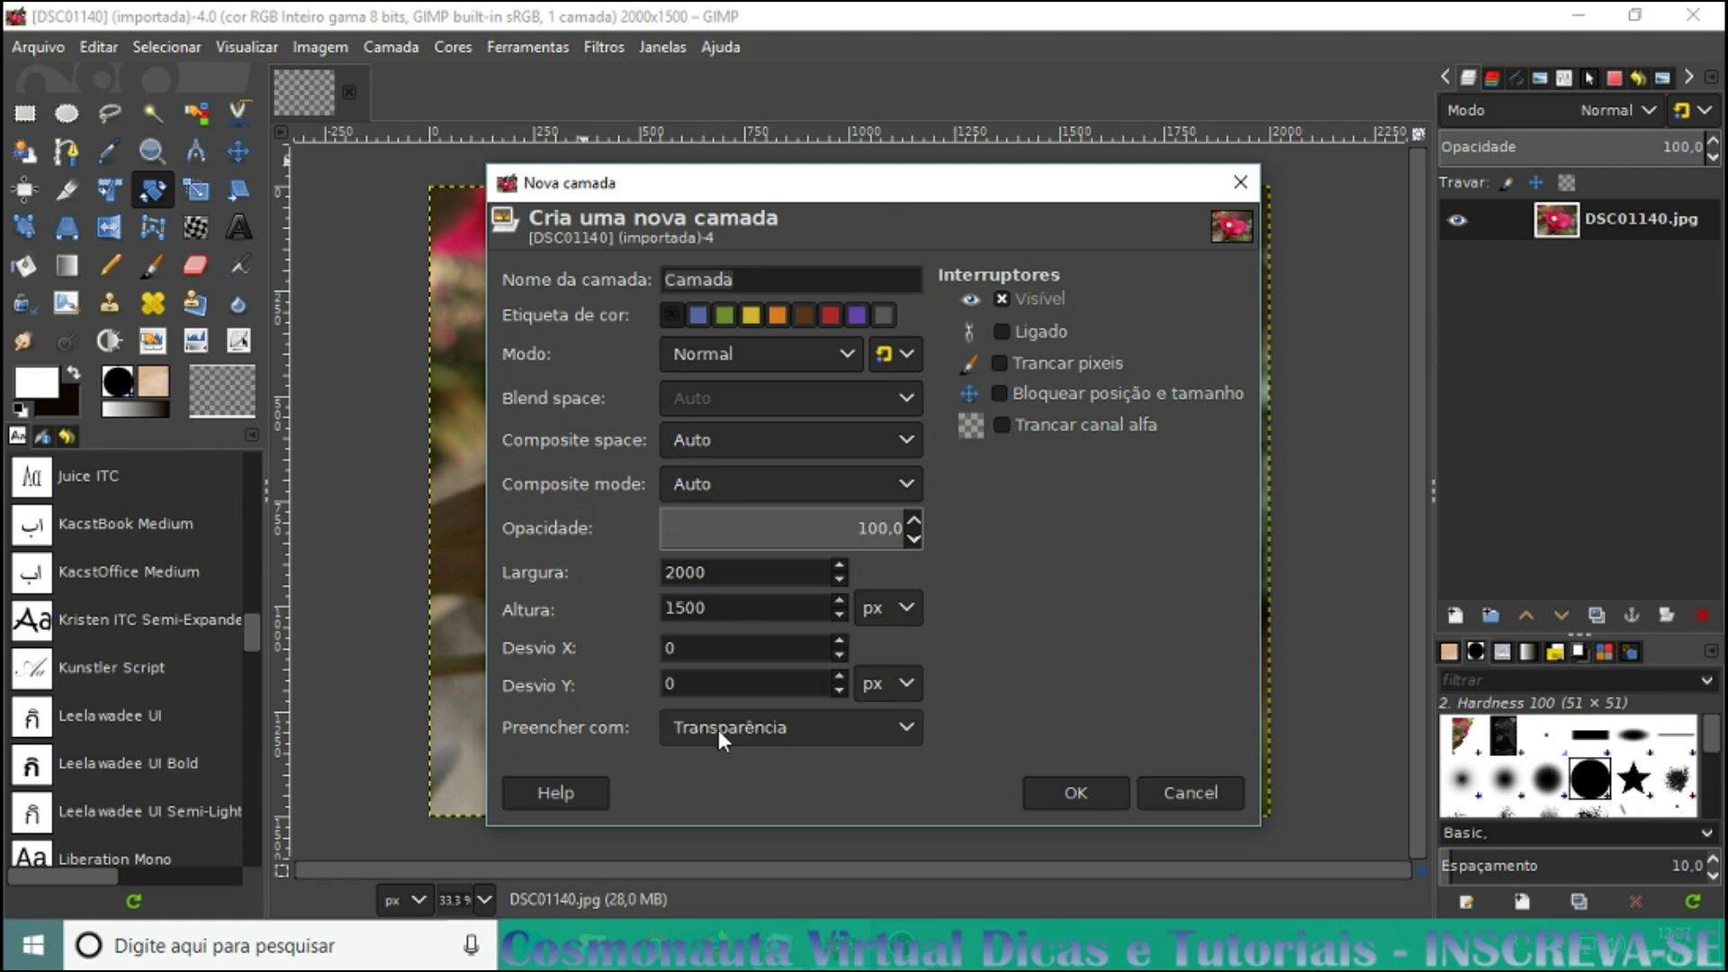
pyautogui.click(1080, 794)
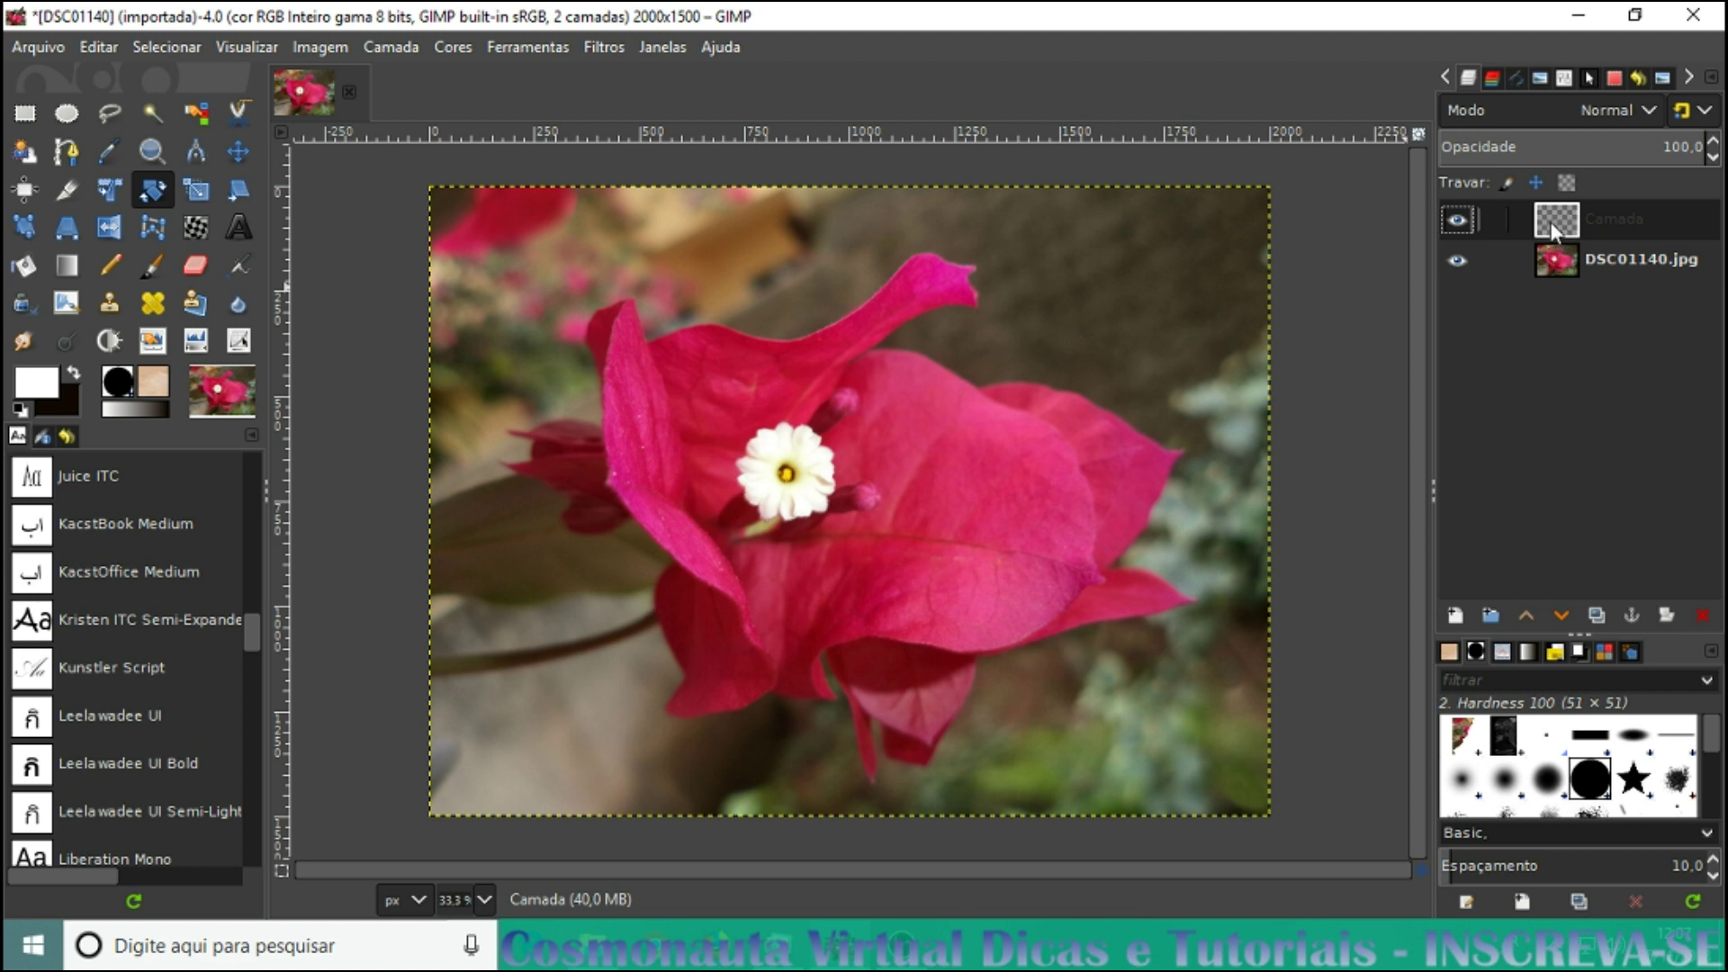
# Fill Camada with the Crinkled Paper pattern and drag it below DSC01140.jpg
pyautogui.click(1446, 654)
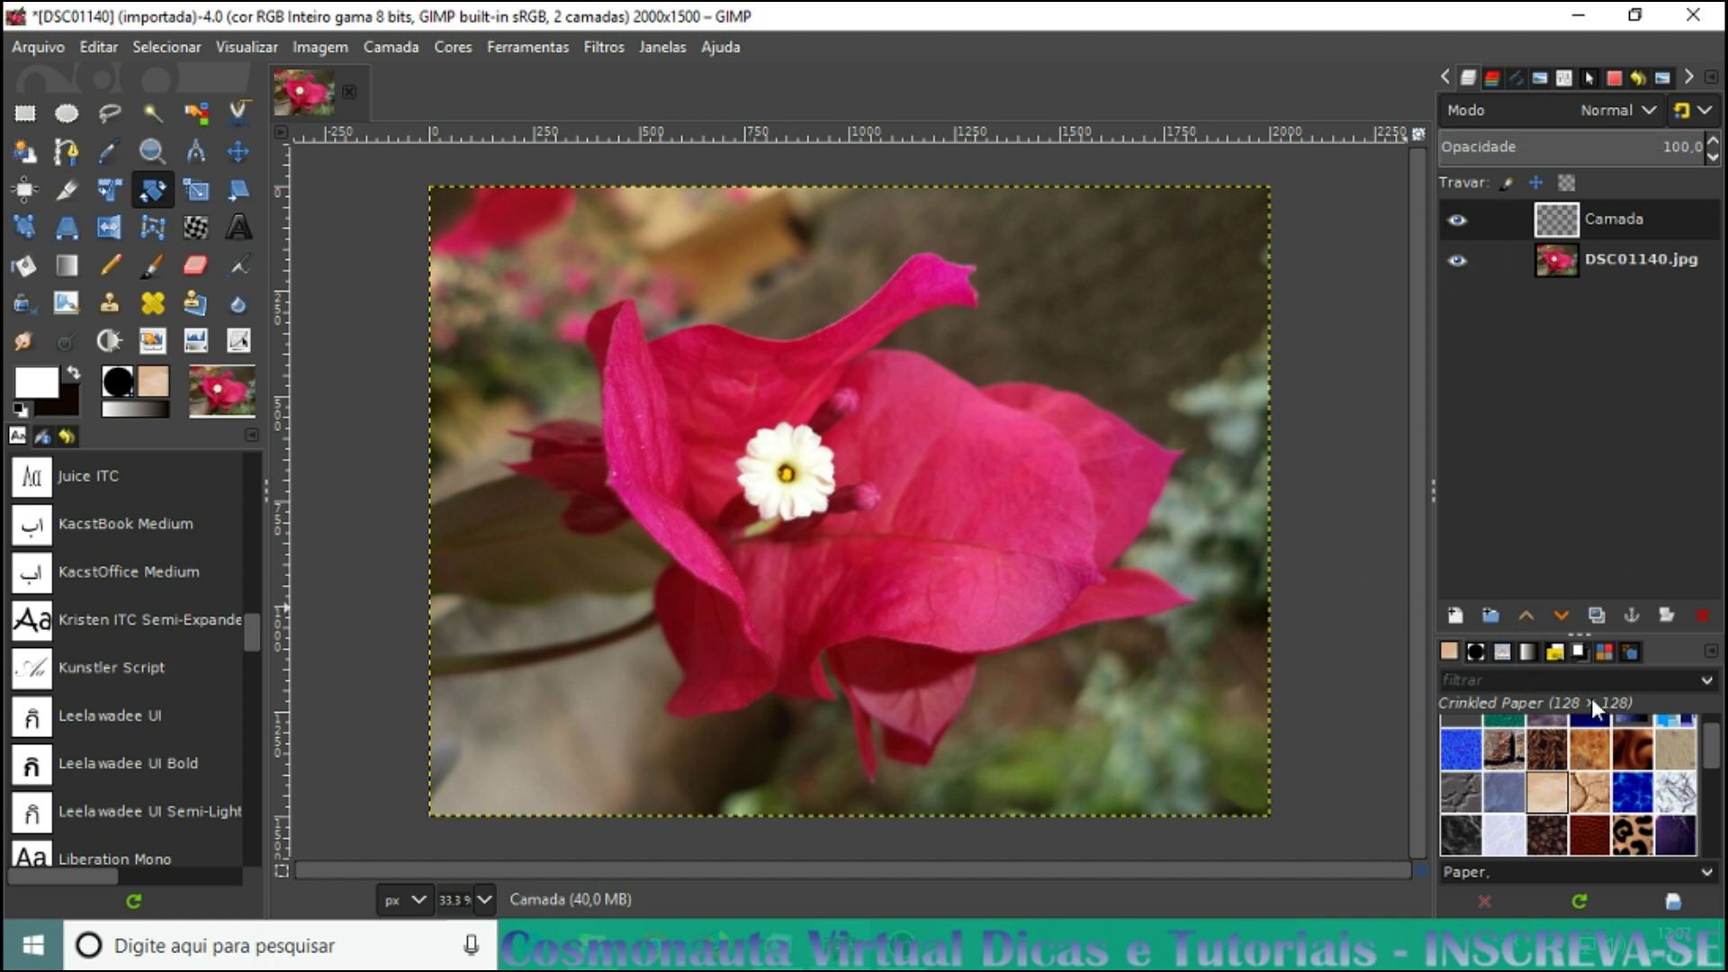
pyautogui.click(1548, 796)
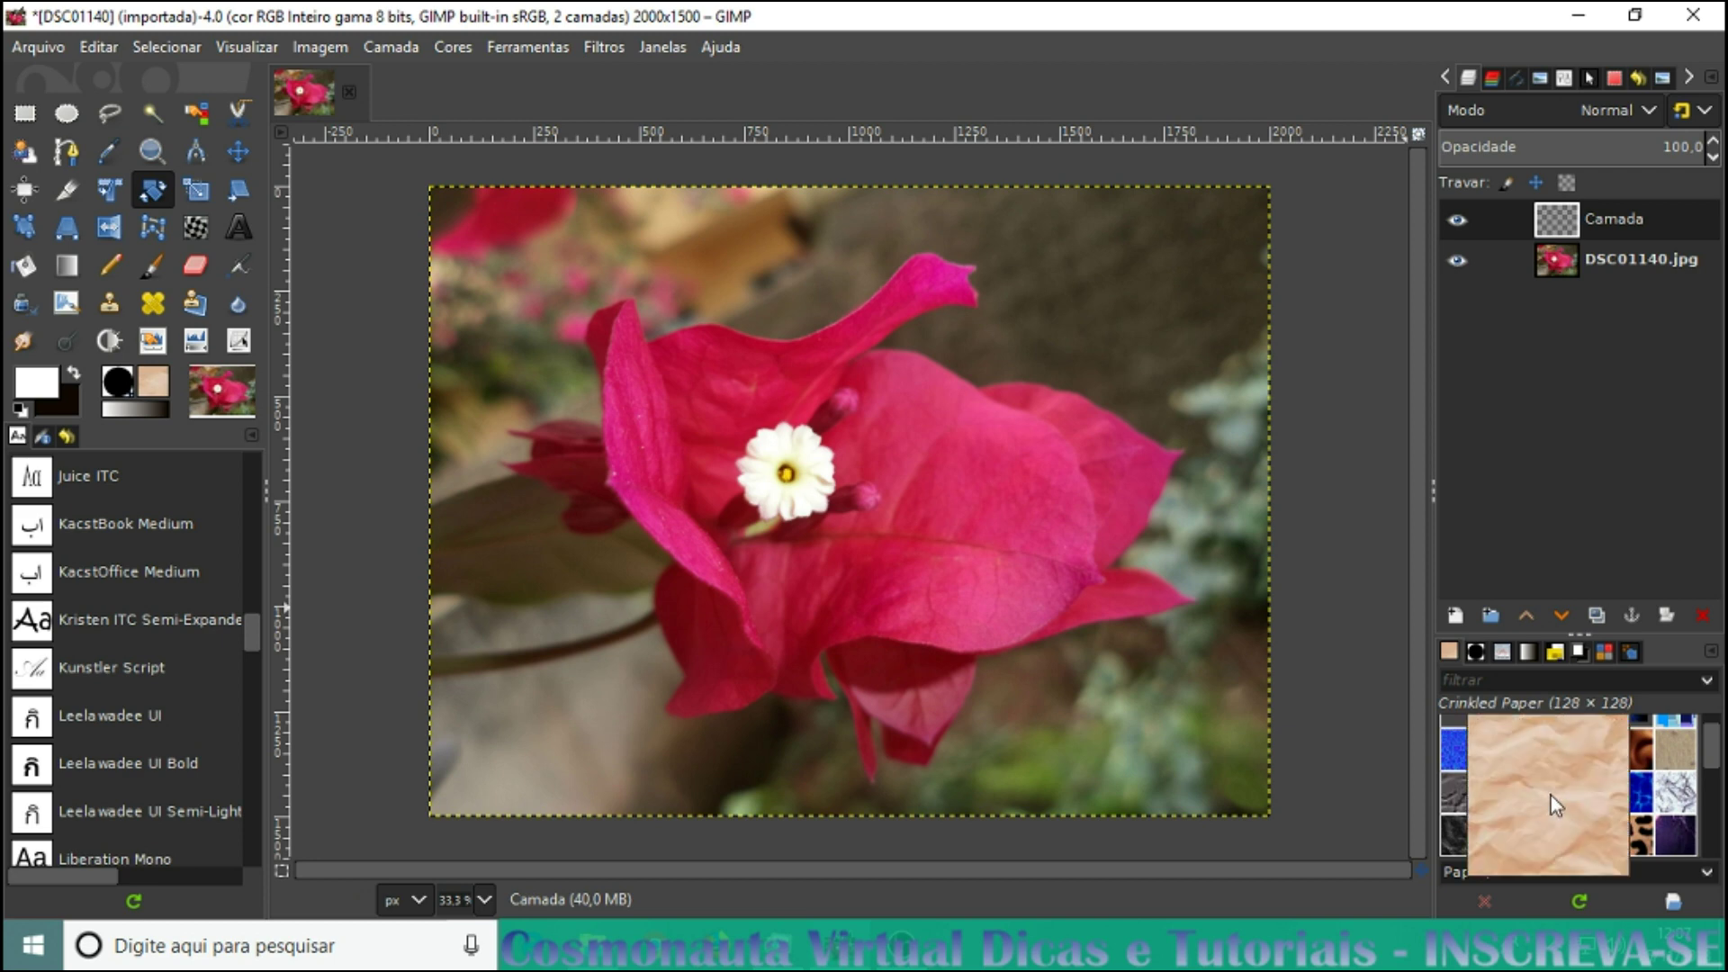
pyautogui.moveTo(1551, 795); pyautogui.dragTo(628, 405)
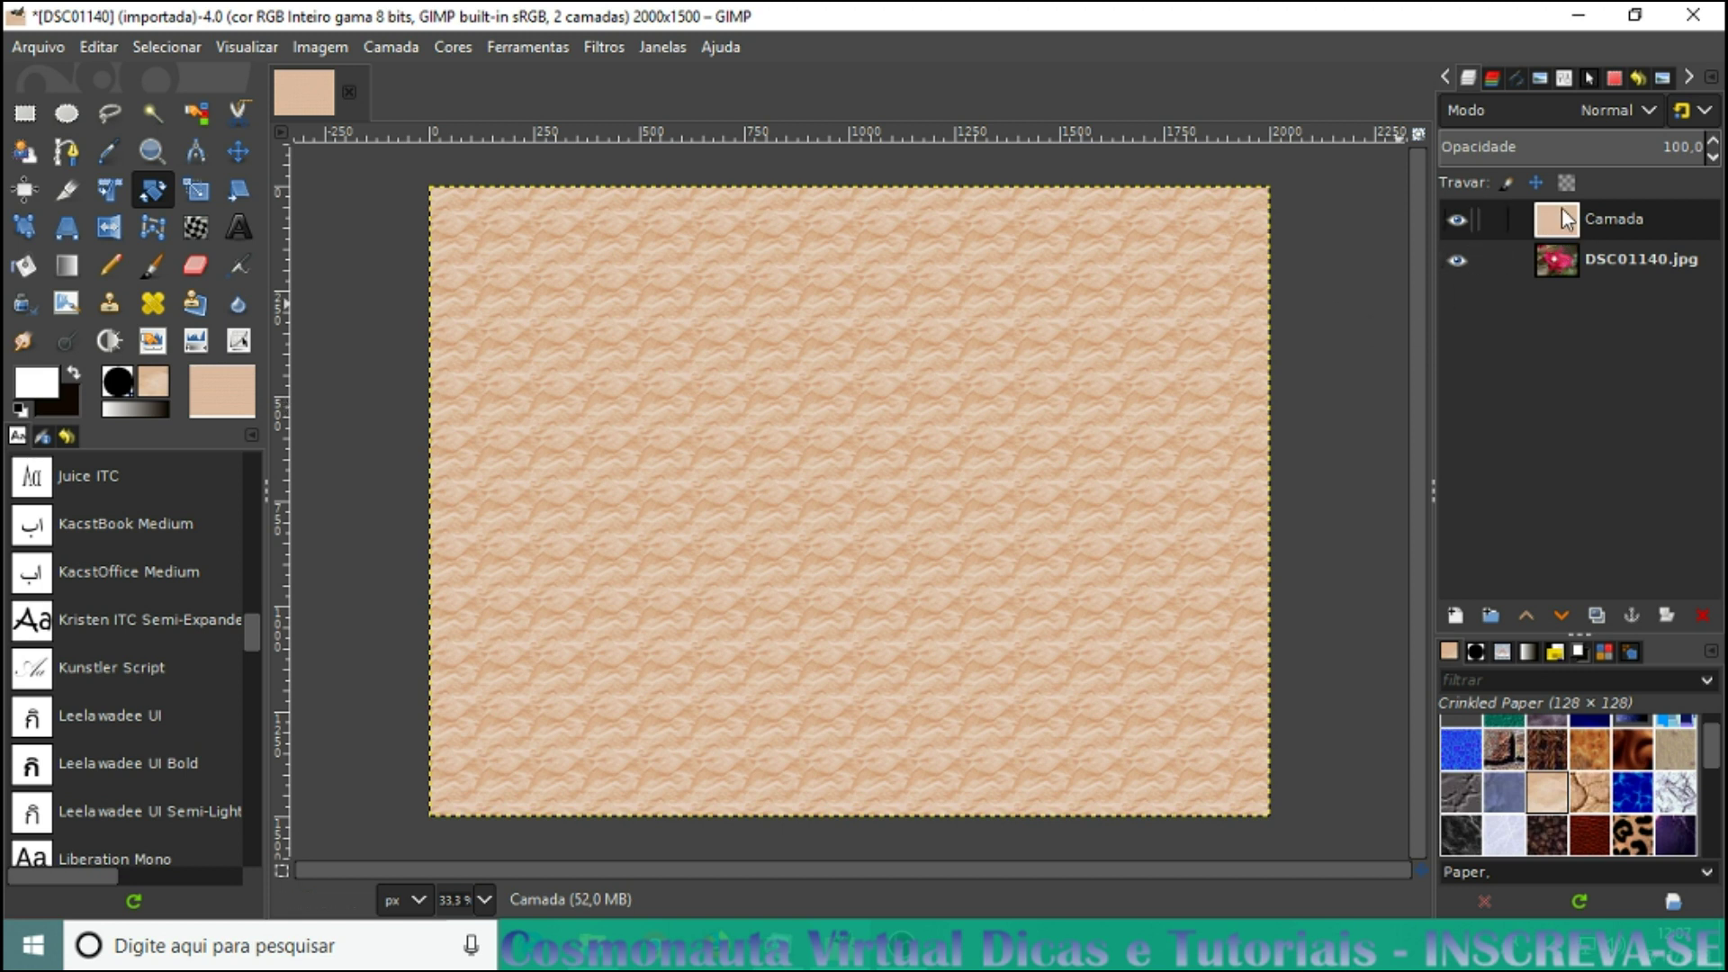
pyautogui.moveTo(1558, 217); pyautogui.dragTo(1558, 230)
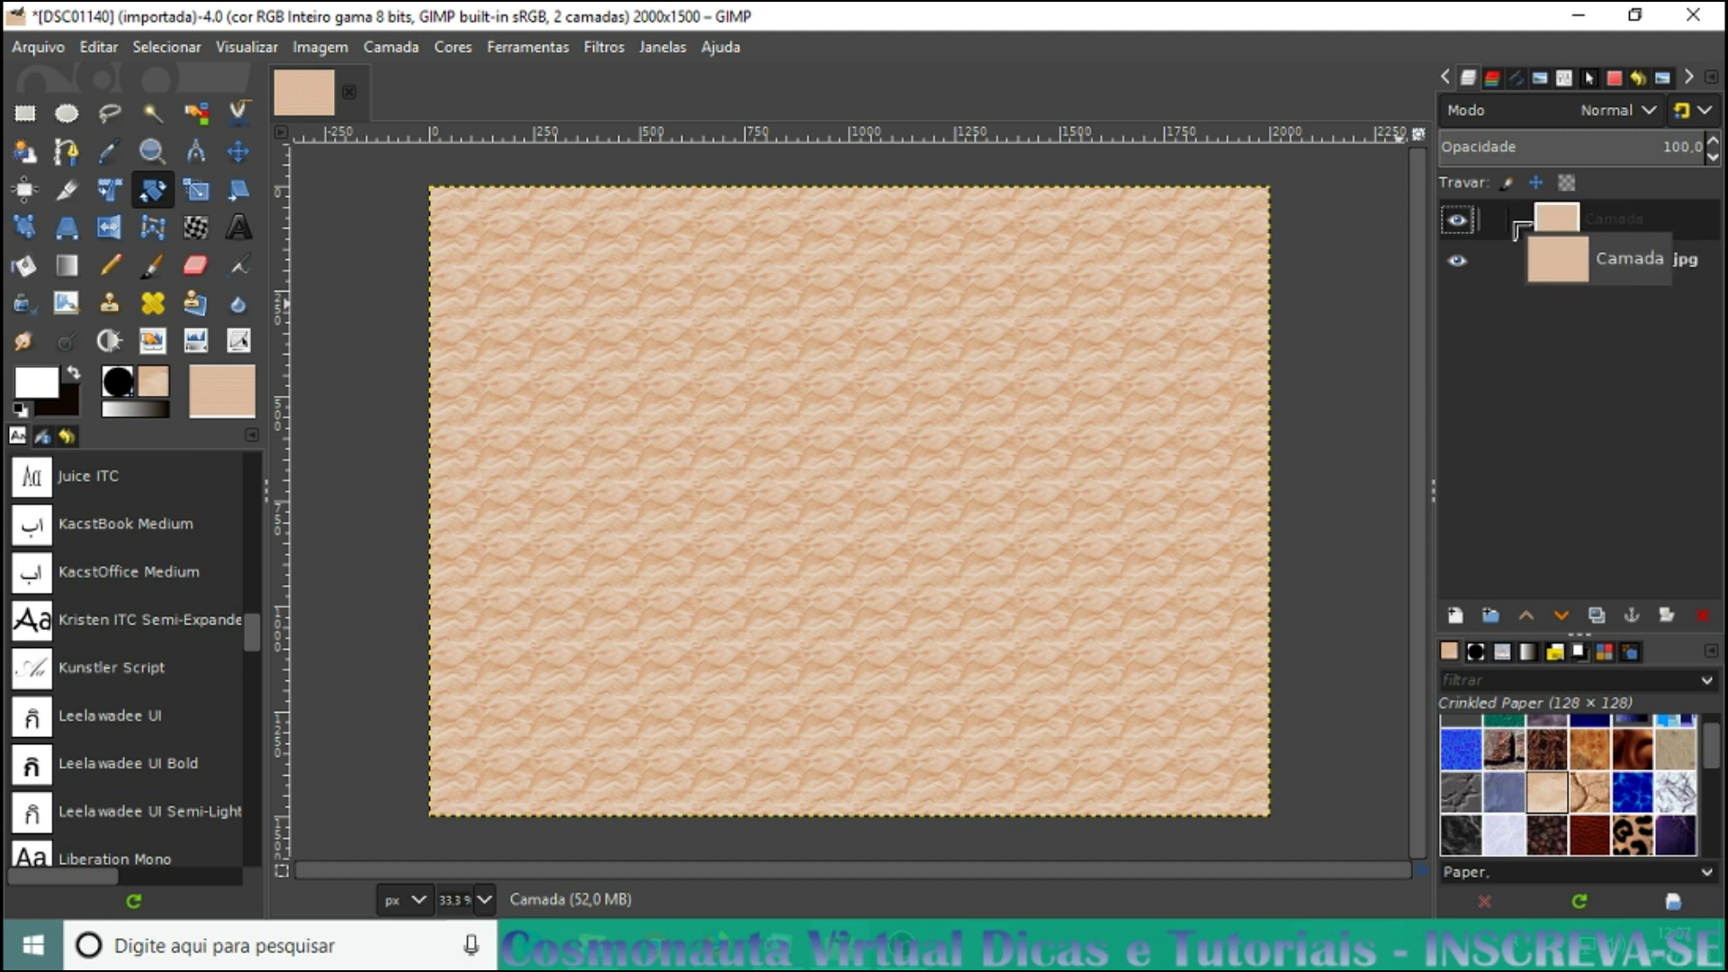
pyautogui.moveTo(1557, 227)
pyautogui.mouseDown()
pyautogui.moveTo(1553, 213)
pyautogui.moveTo(1555, 288)
pyautogui.moveTo(1544, 277)
pyautogui.mouseUp()
# Scale the DSC01140 photo layer down to about 1295×971 pixels
pyautogui.click(1553, 218)
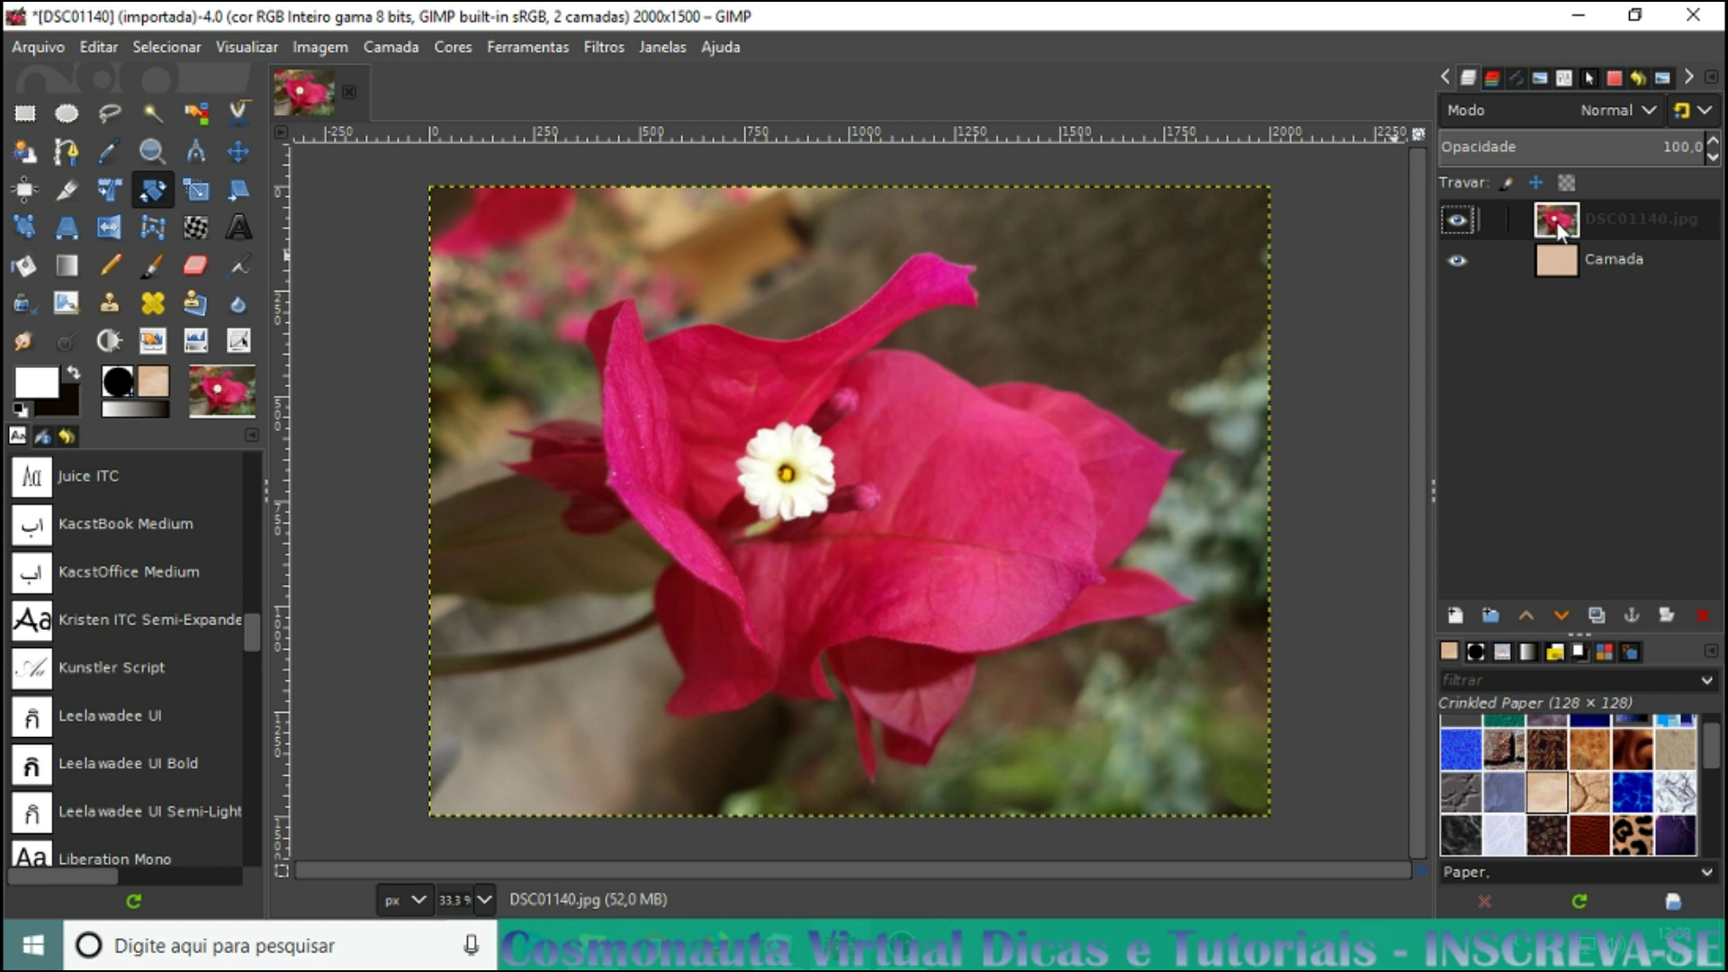
pyautogui.click(197, 190)
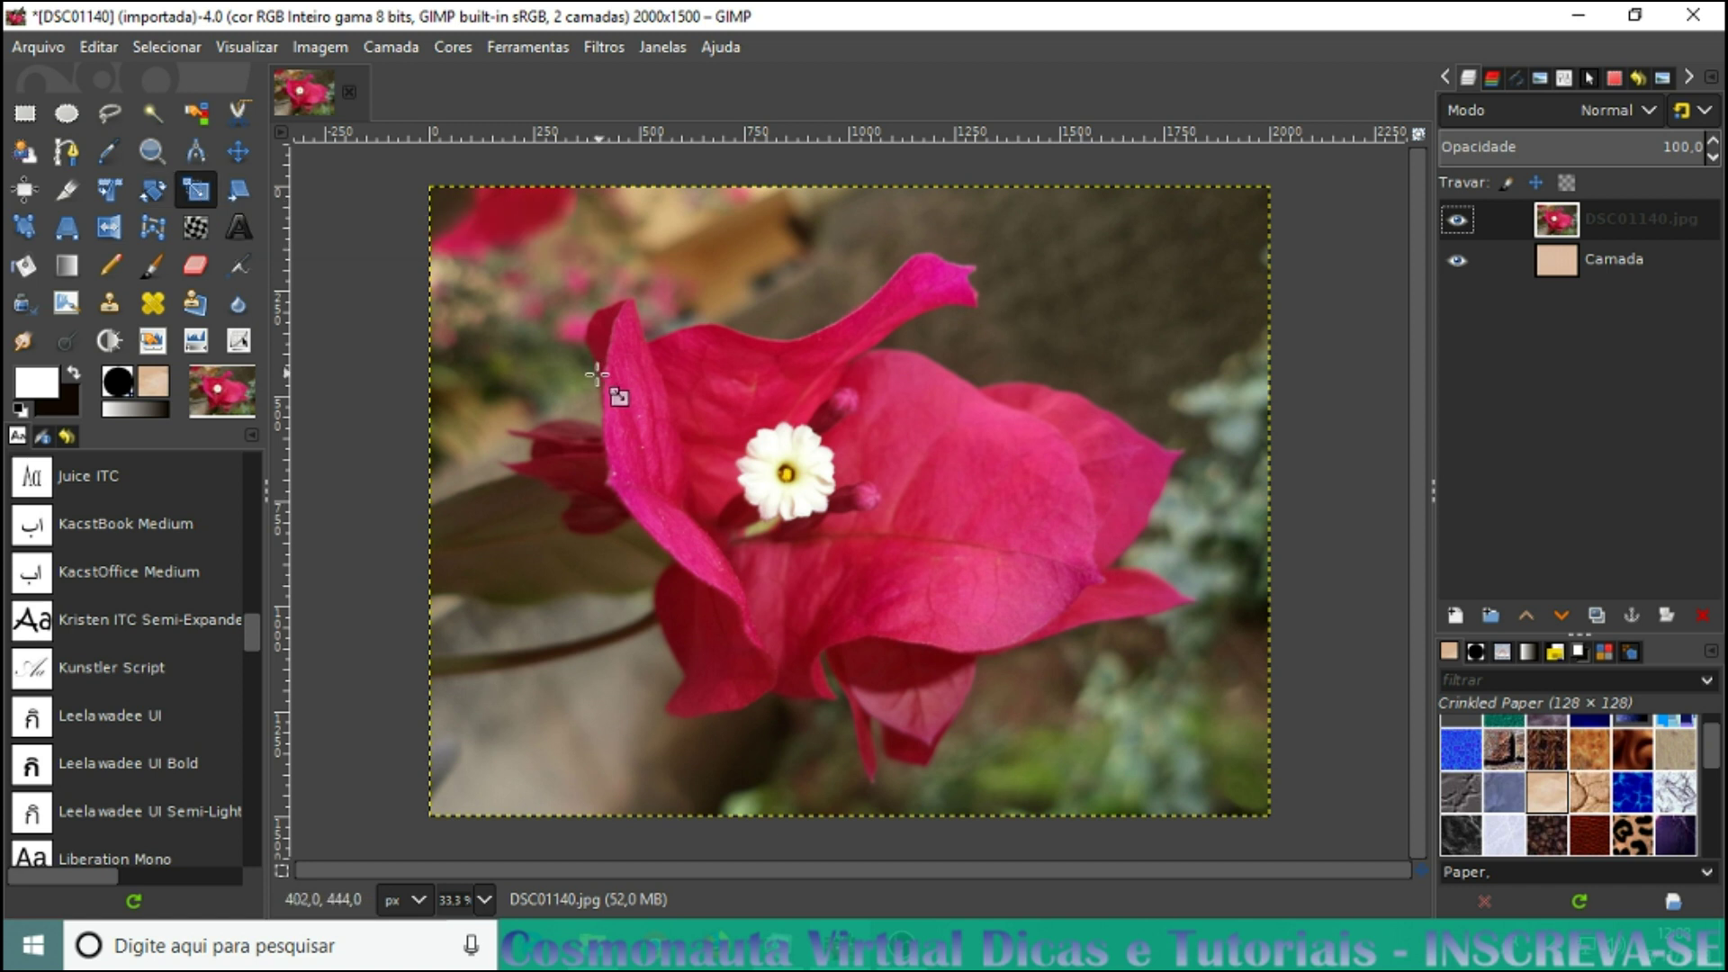
pyautogui.click(579, 319)
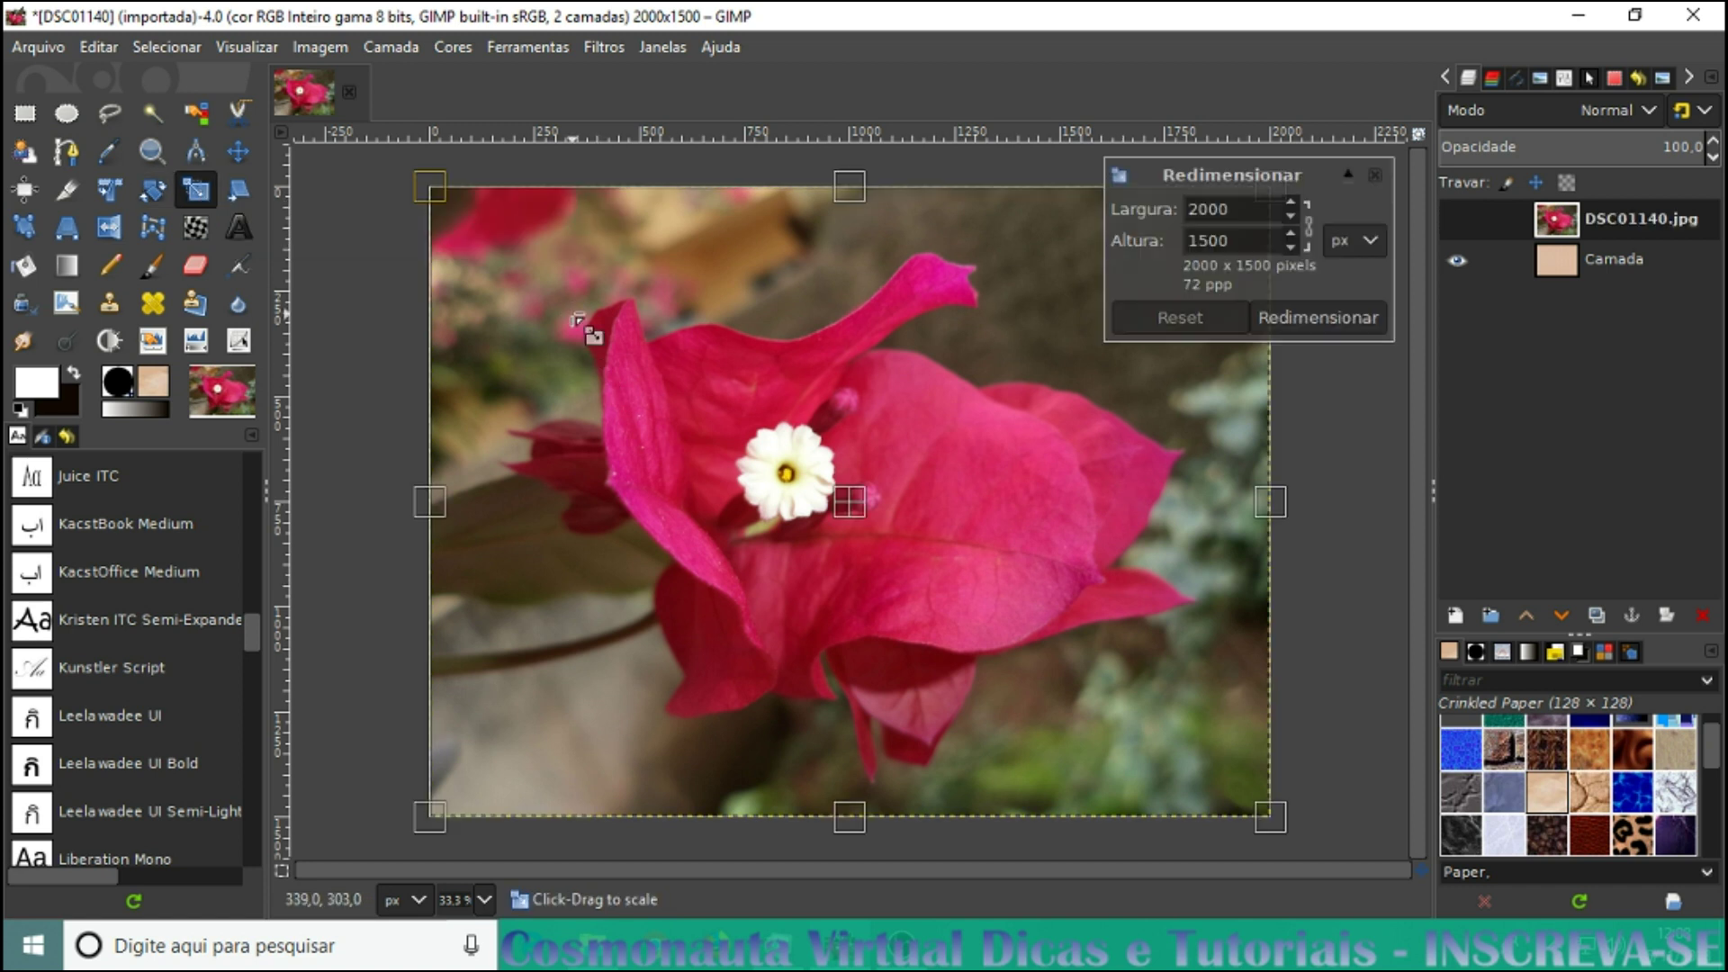
pyautogui.click(1307, 225)
pyautogui.click(1309, 227)
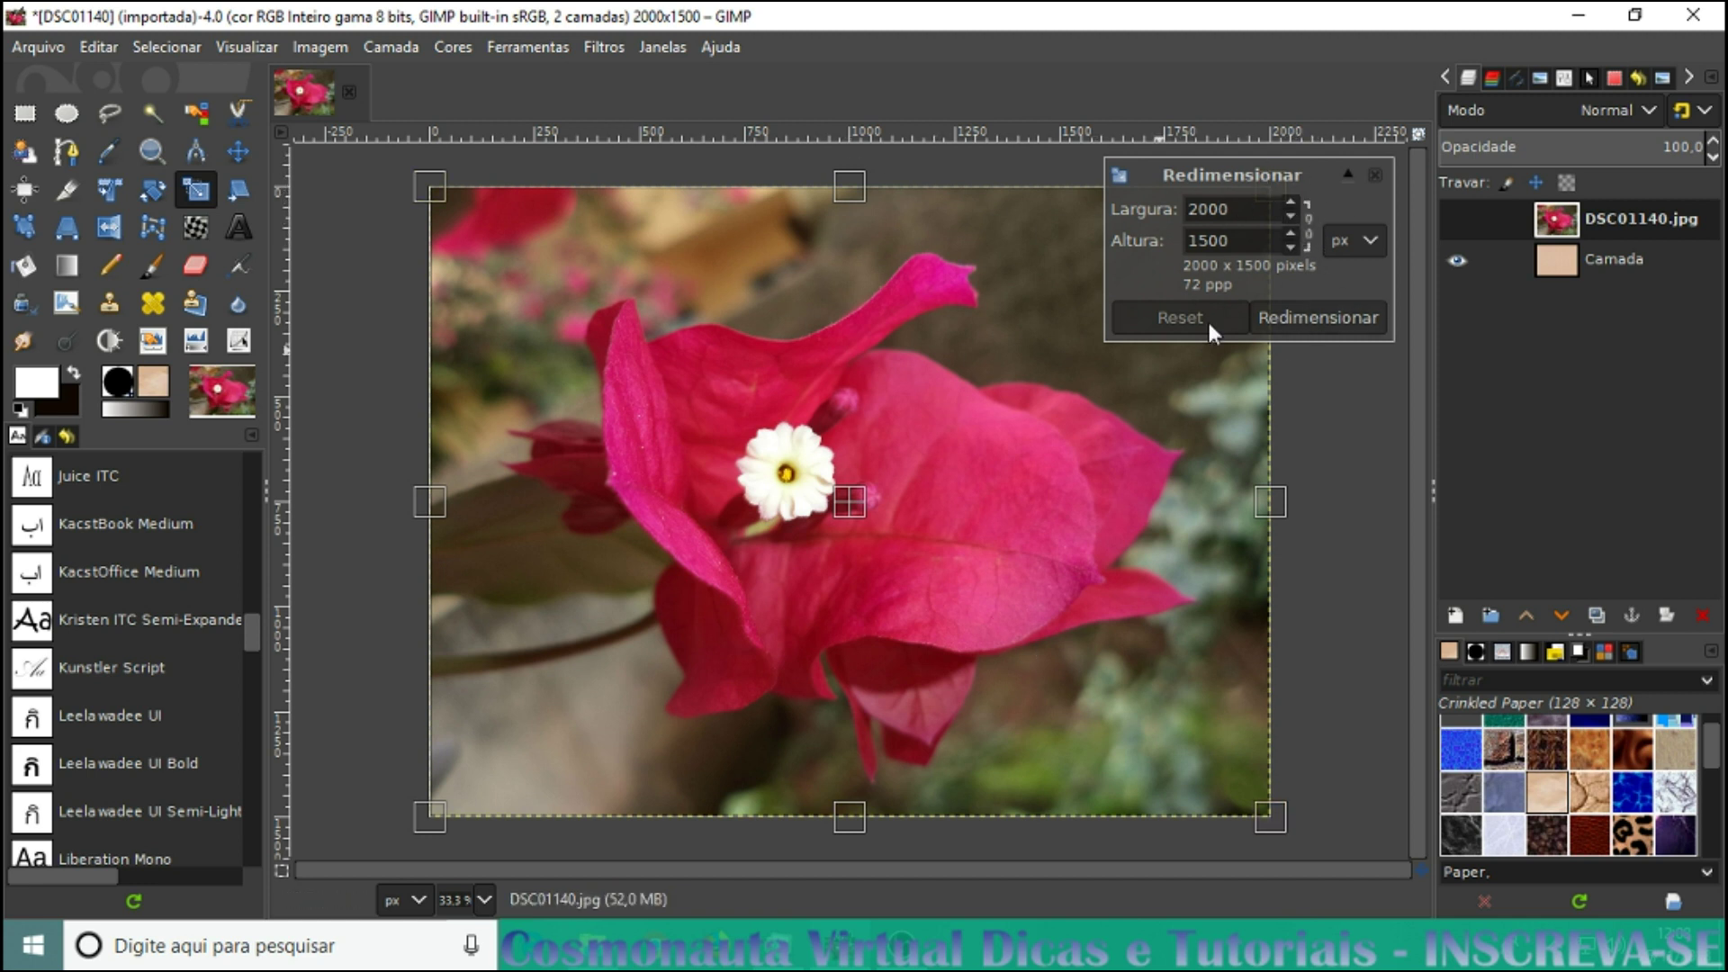
pyautogui.click(1293, 216)
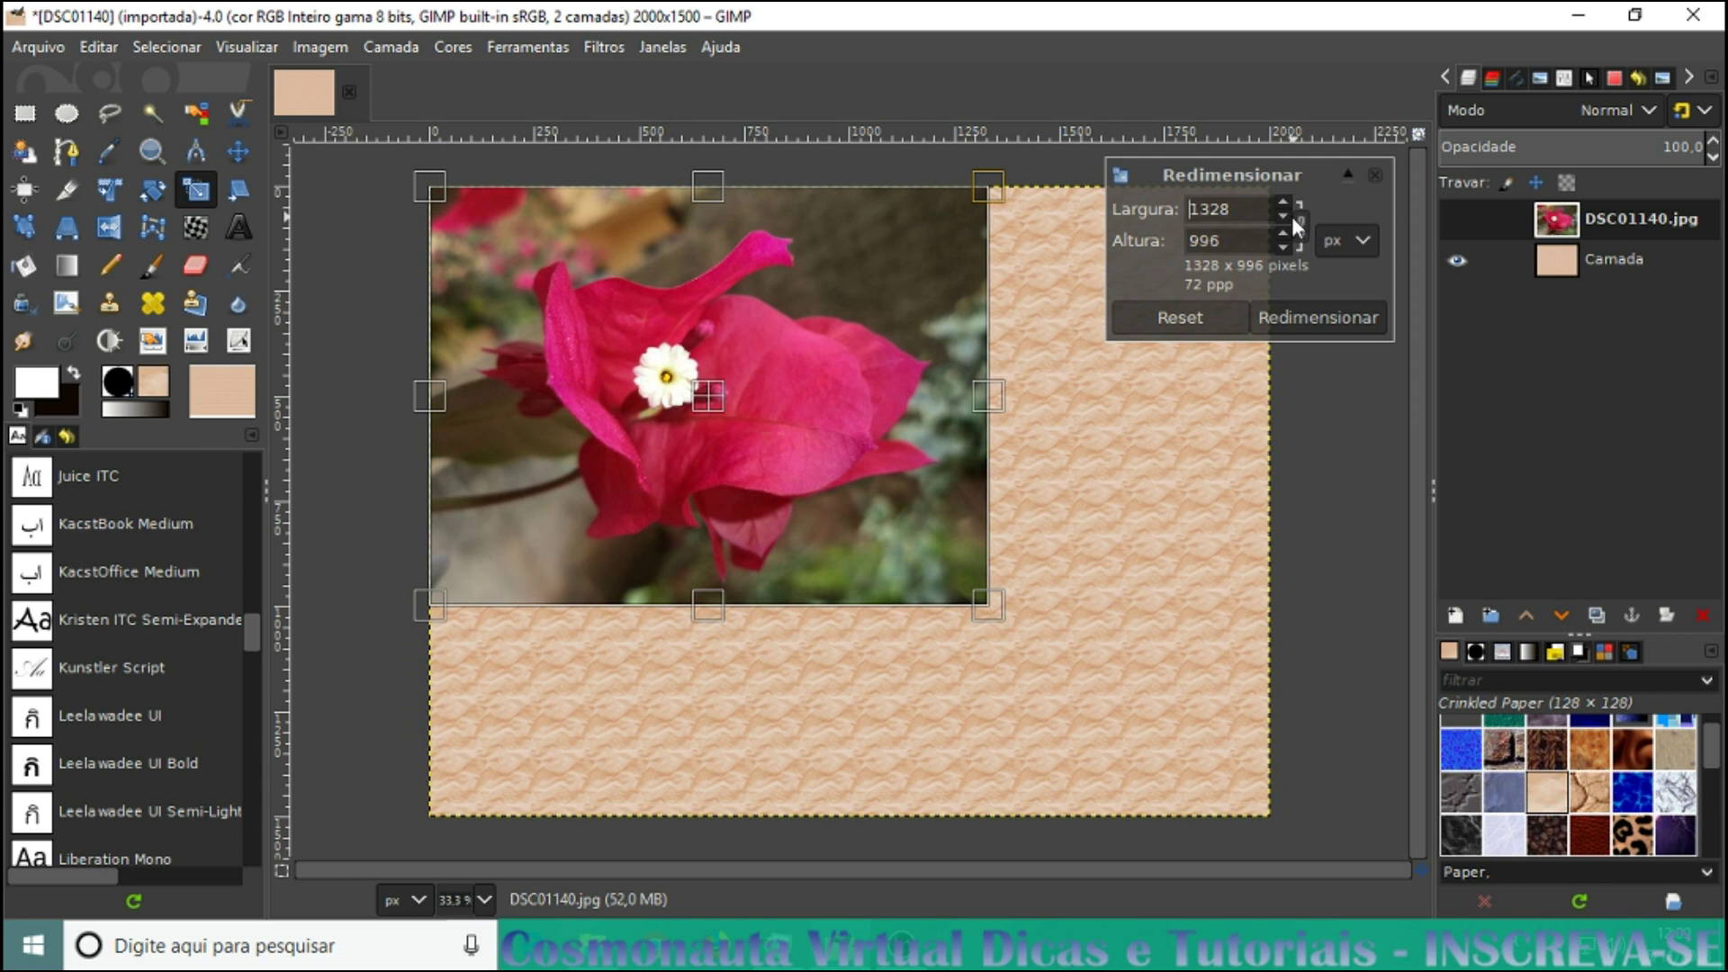
pyautogui.click(1303, 318)
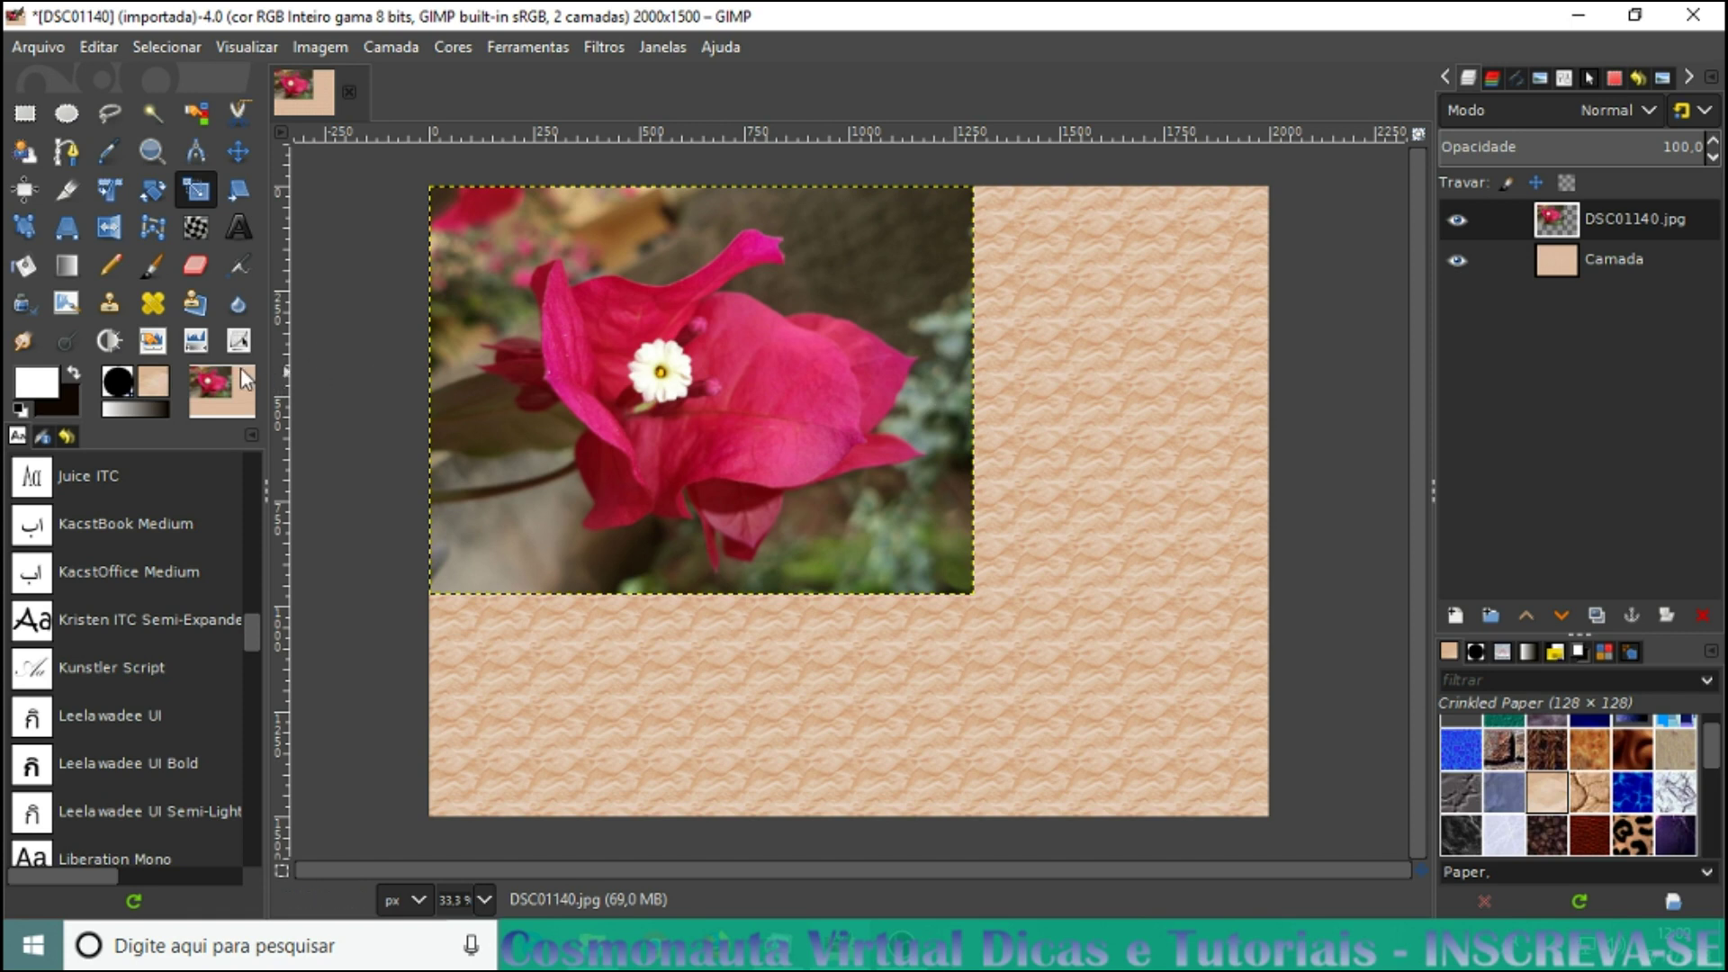
# Align the scaled photo to the canvas centre, horizontally and vertically
pyautogui.click(24, 191)
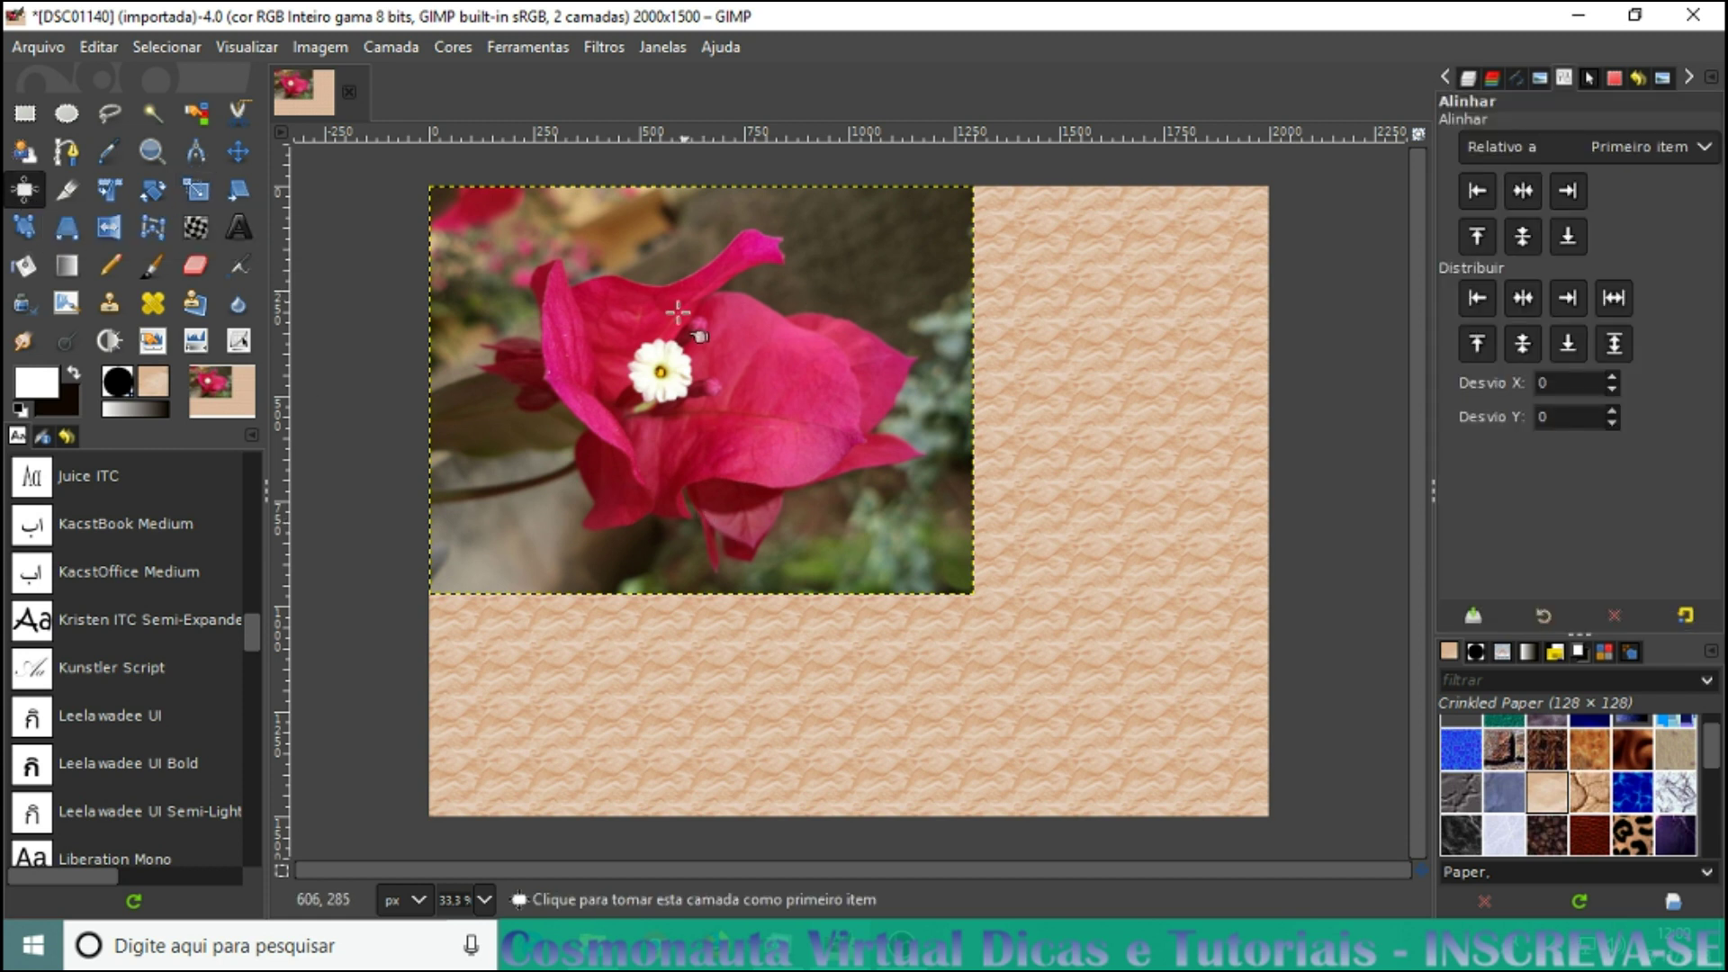
pyautogui.click(657, 347)
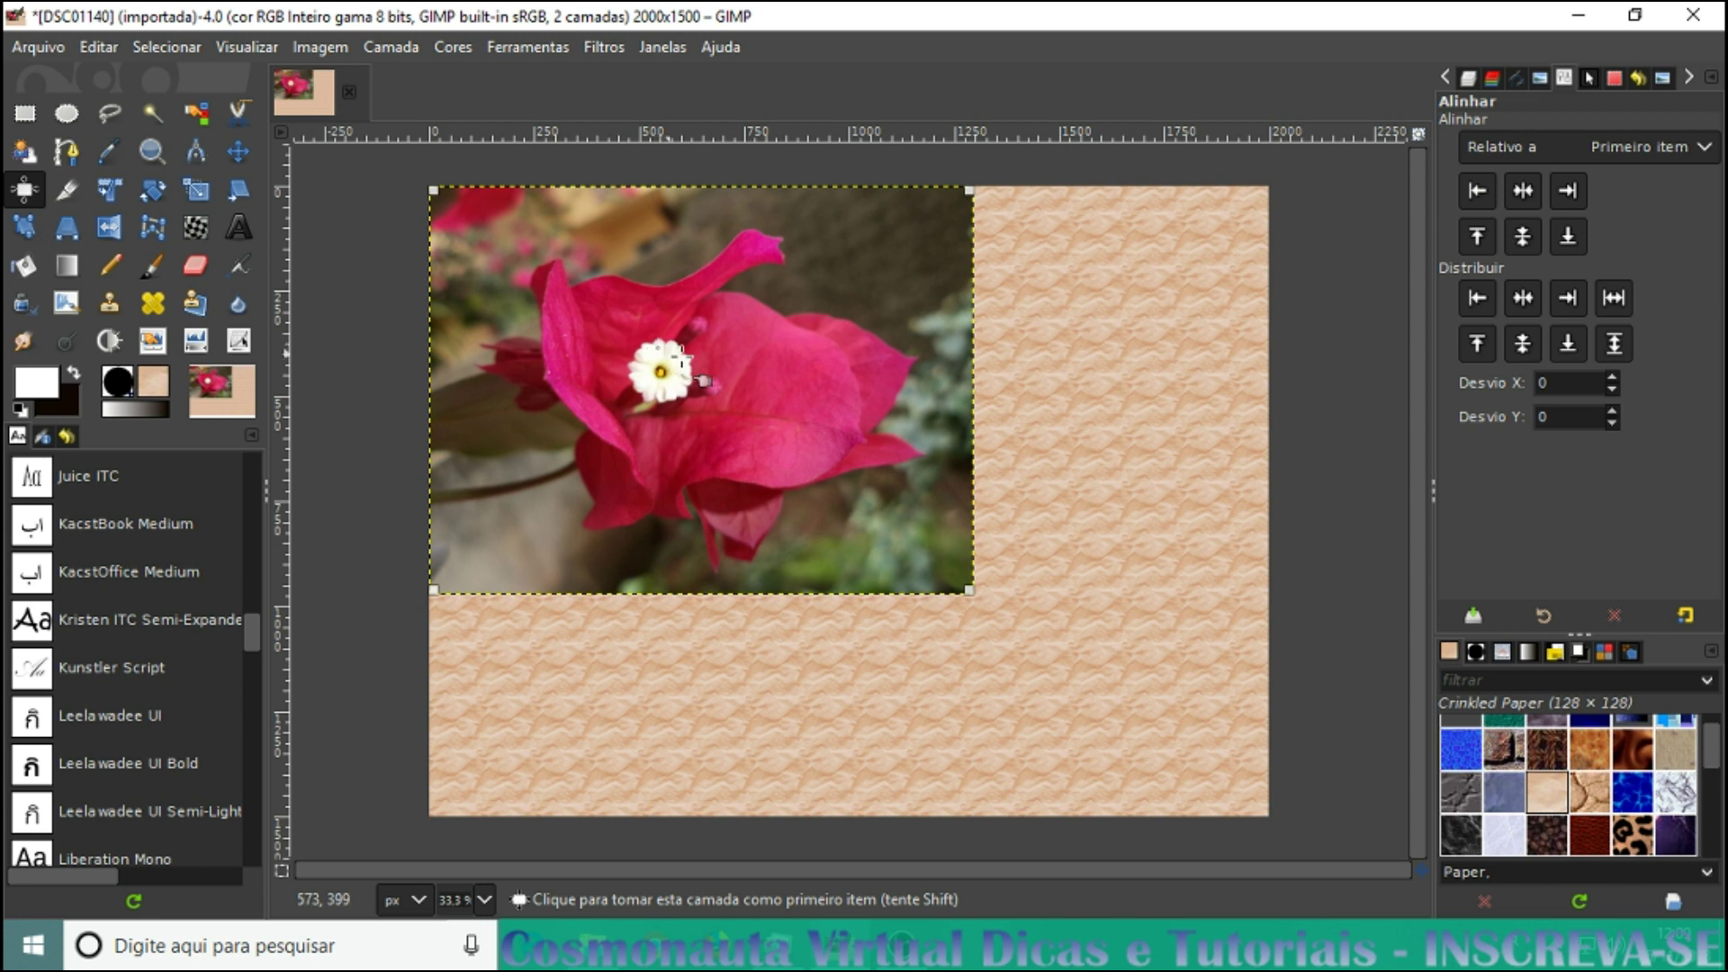
pyautogui.click(1521, 189)
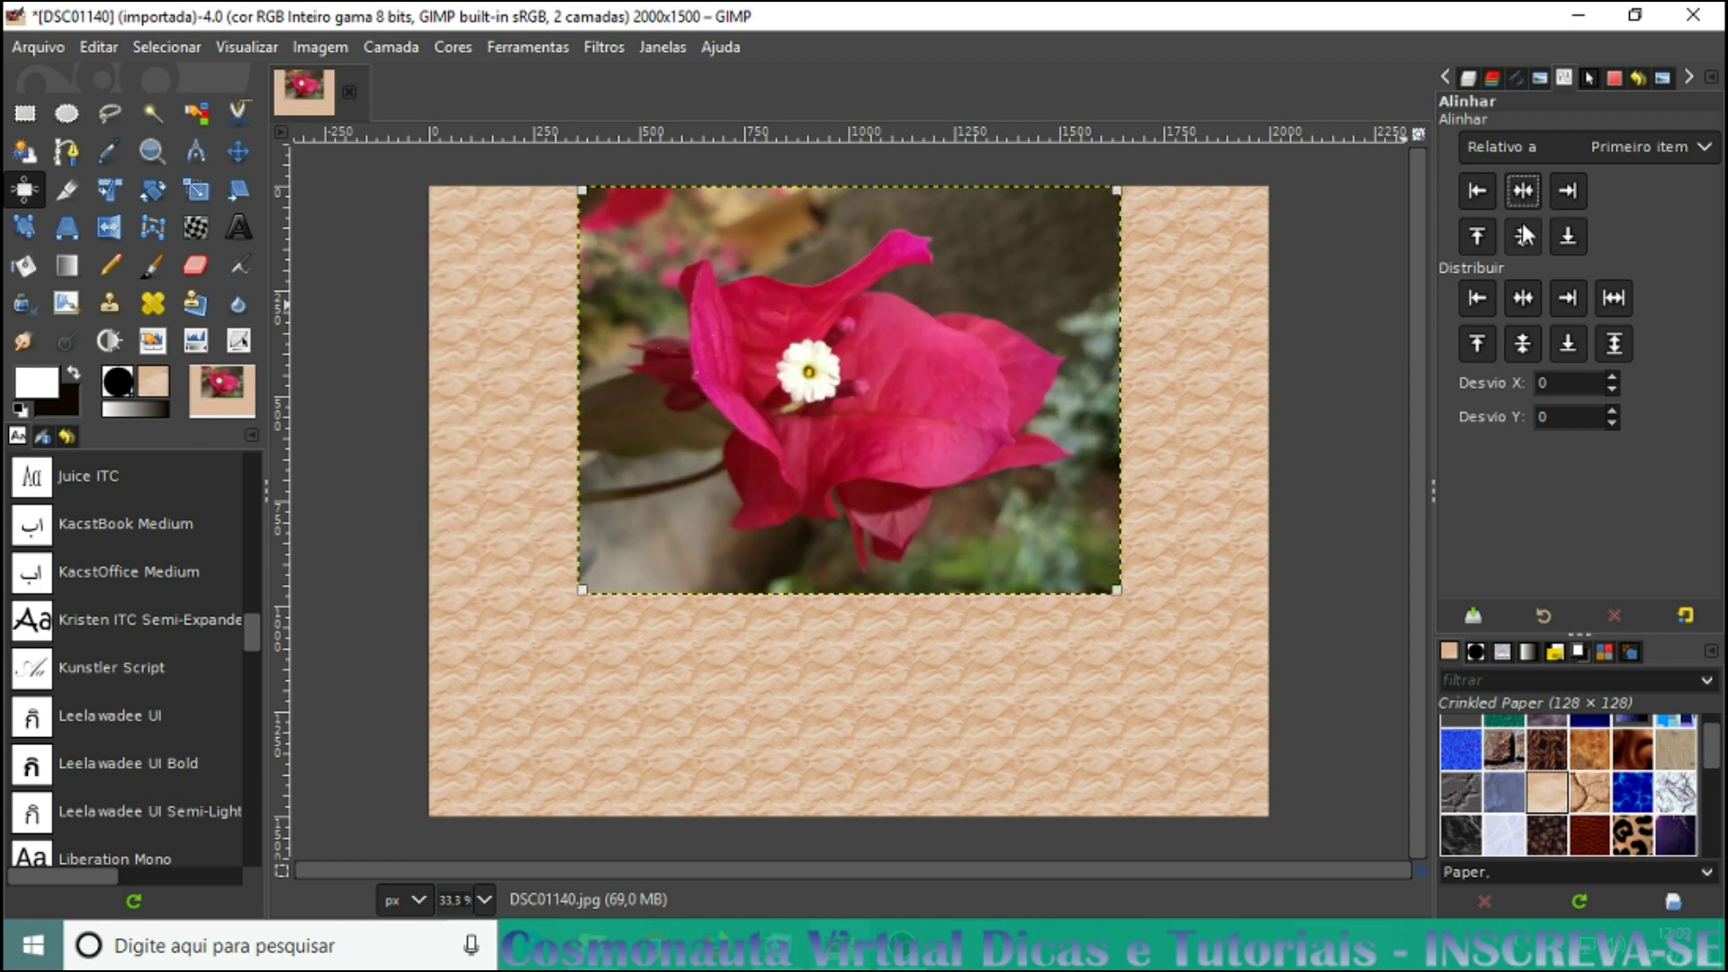
pyautogui.click(1521, 235)
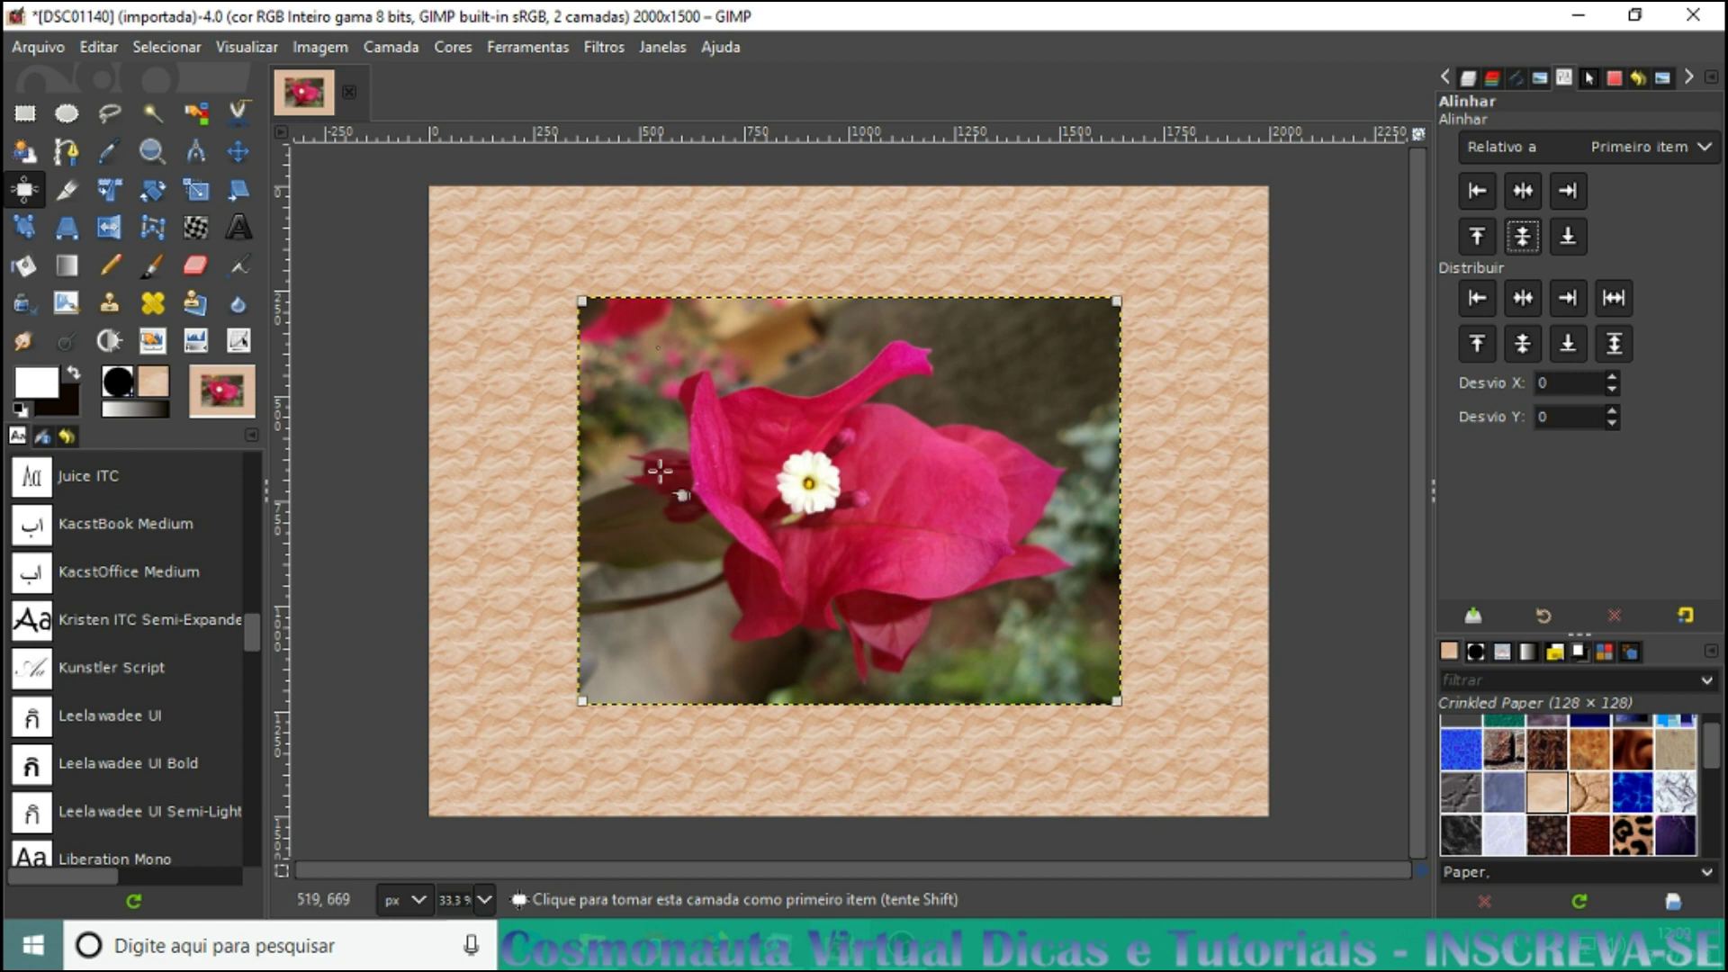
pyautogui.click(1471, 76)
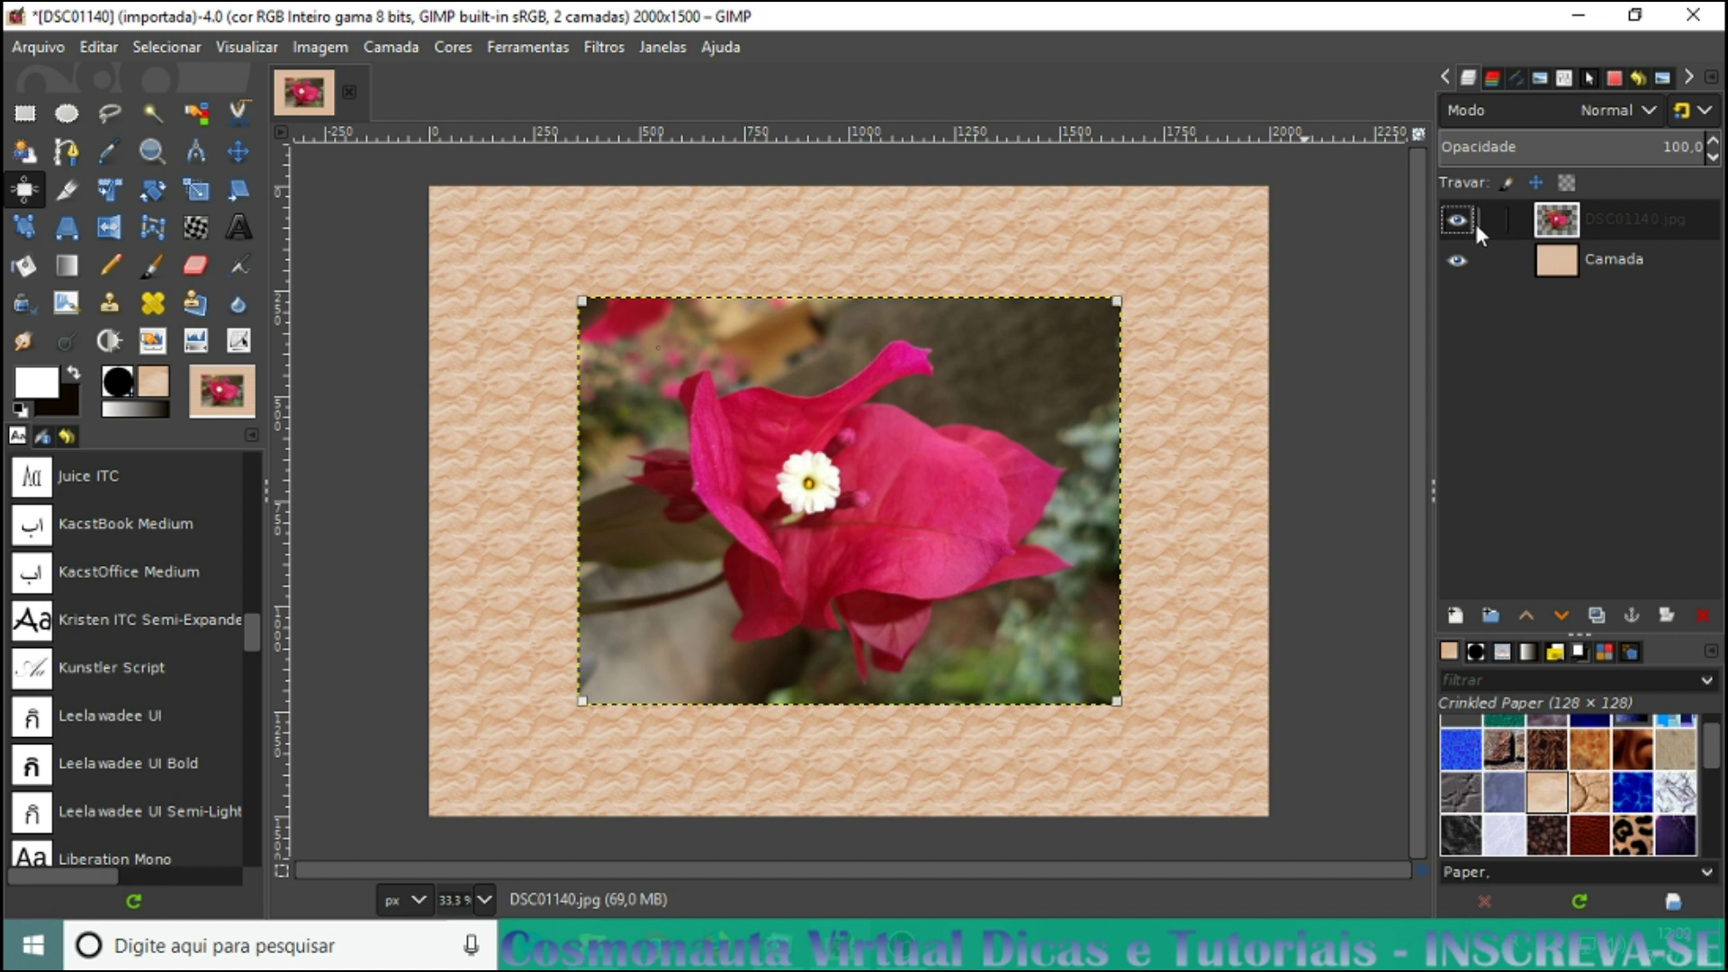
# Extend the photo layer to the full 2000×1500 image with Layer to Image Size
pyautogui.rightClick(1549, 229)
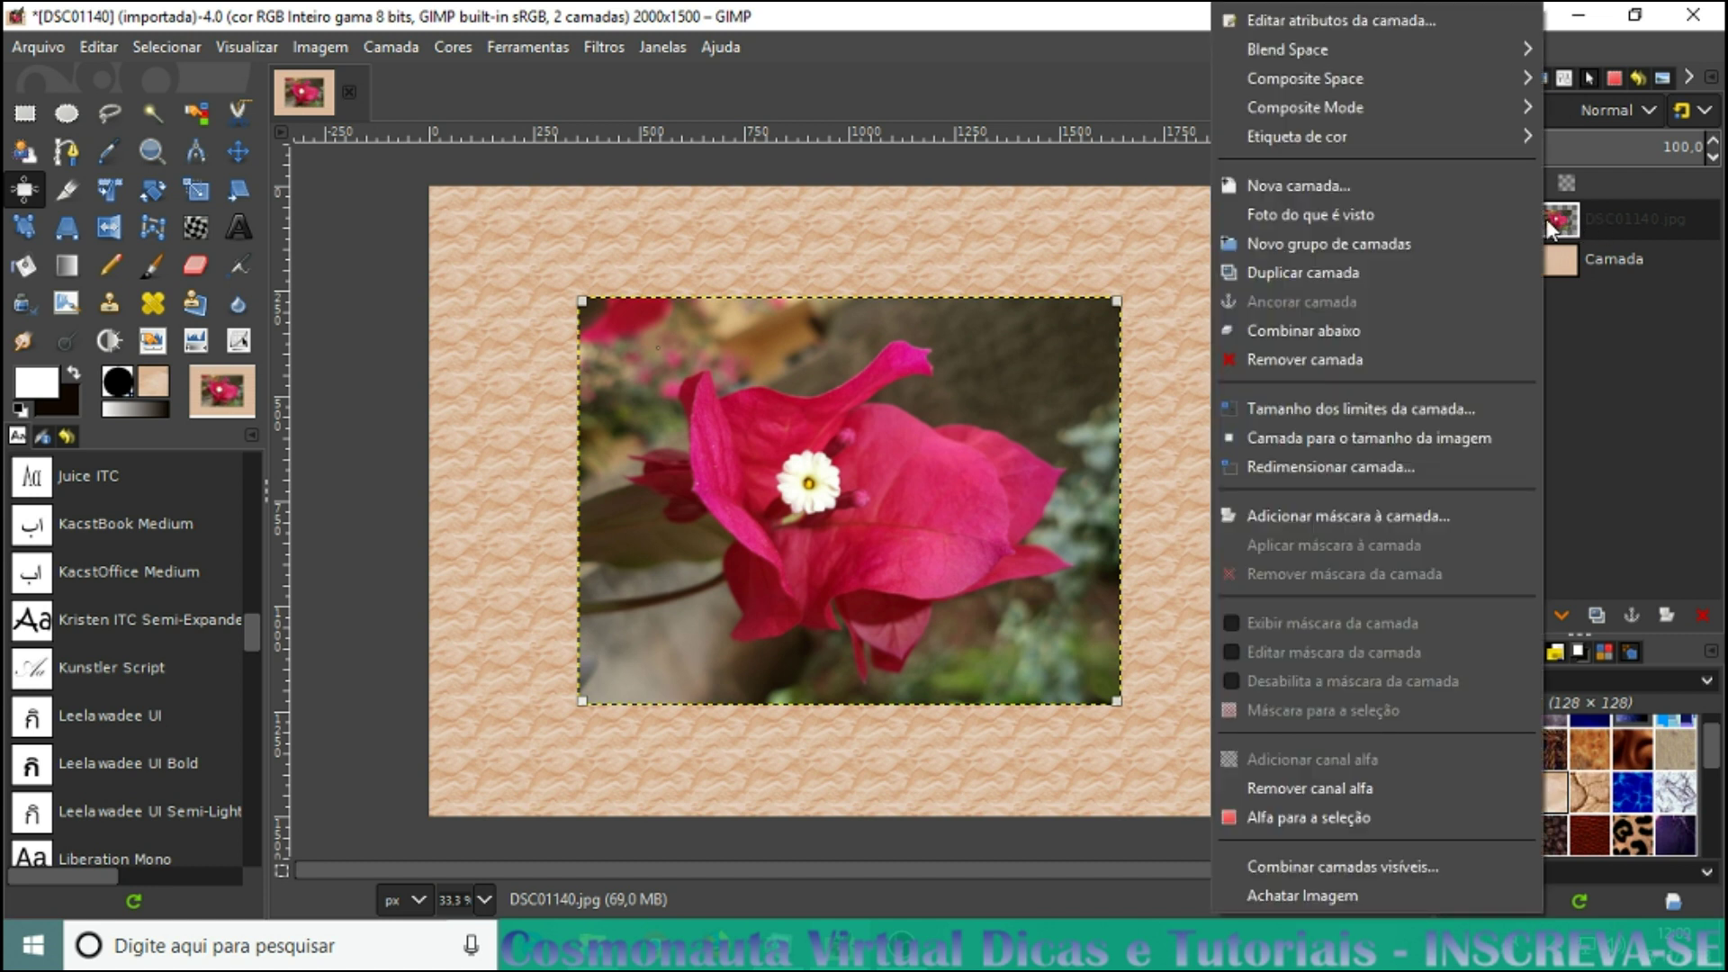
pyautogui.click(1404, 436)
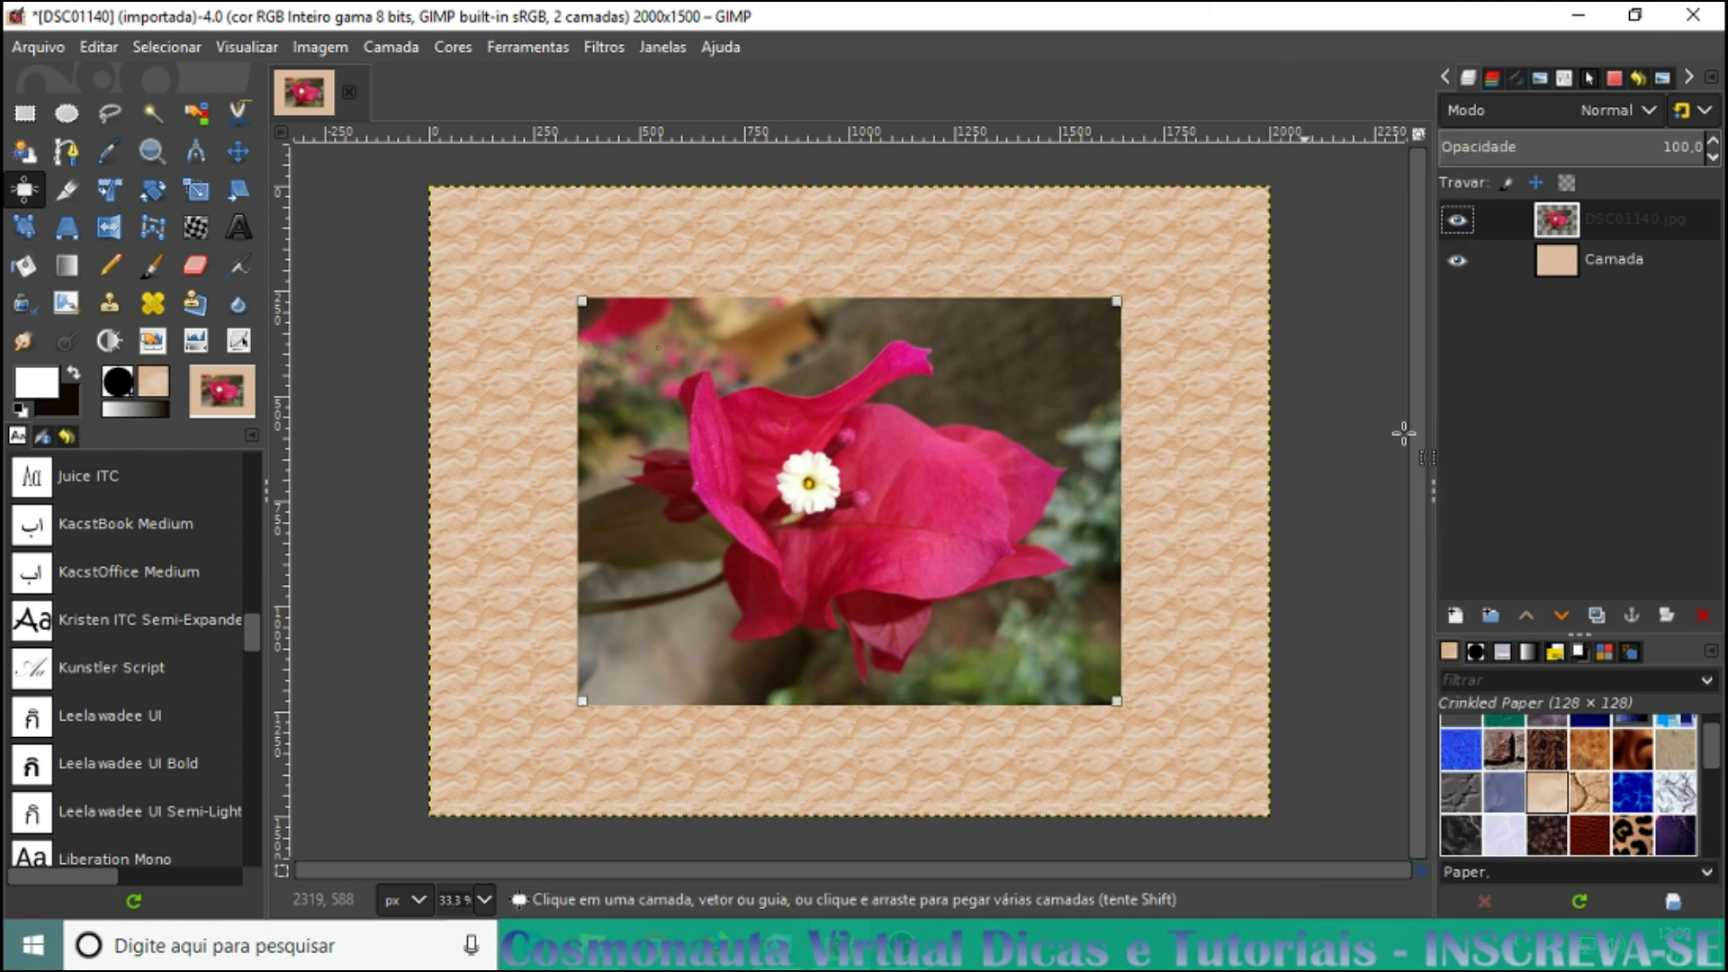
pyautogui.click(113, 114)
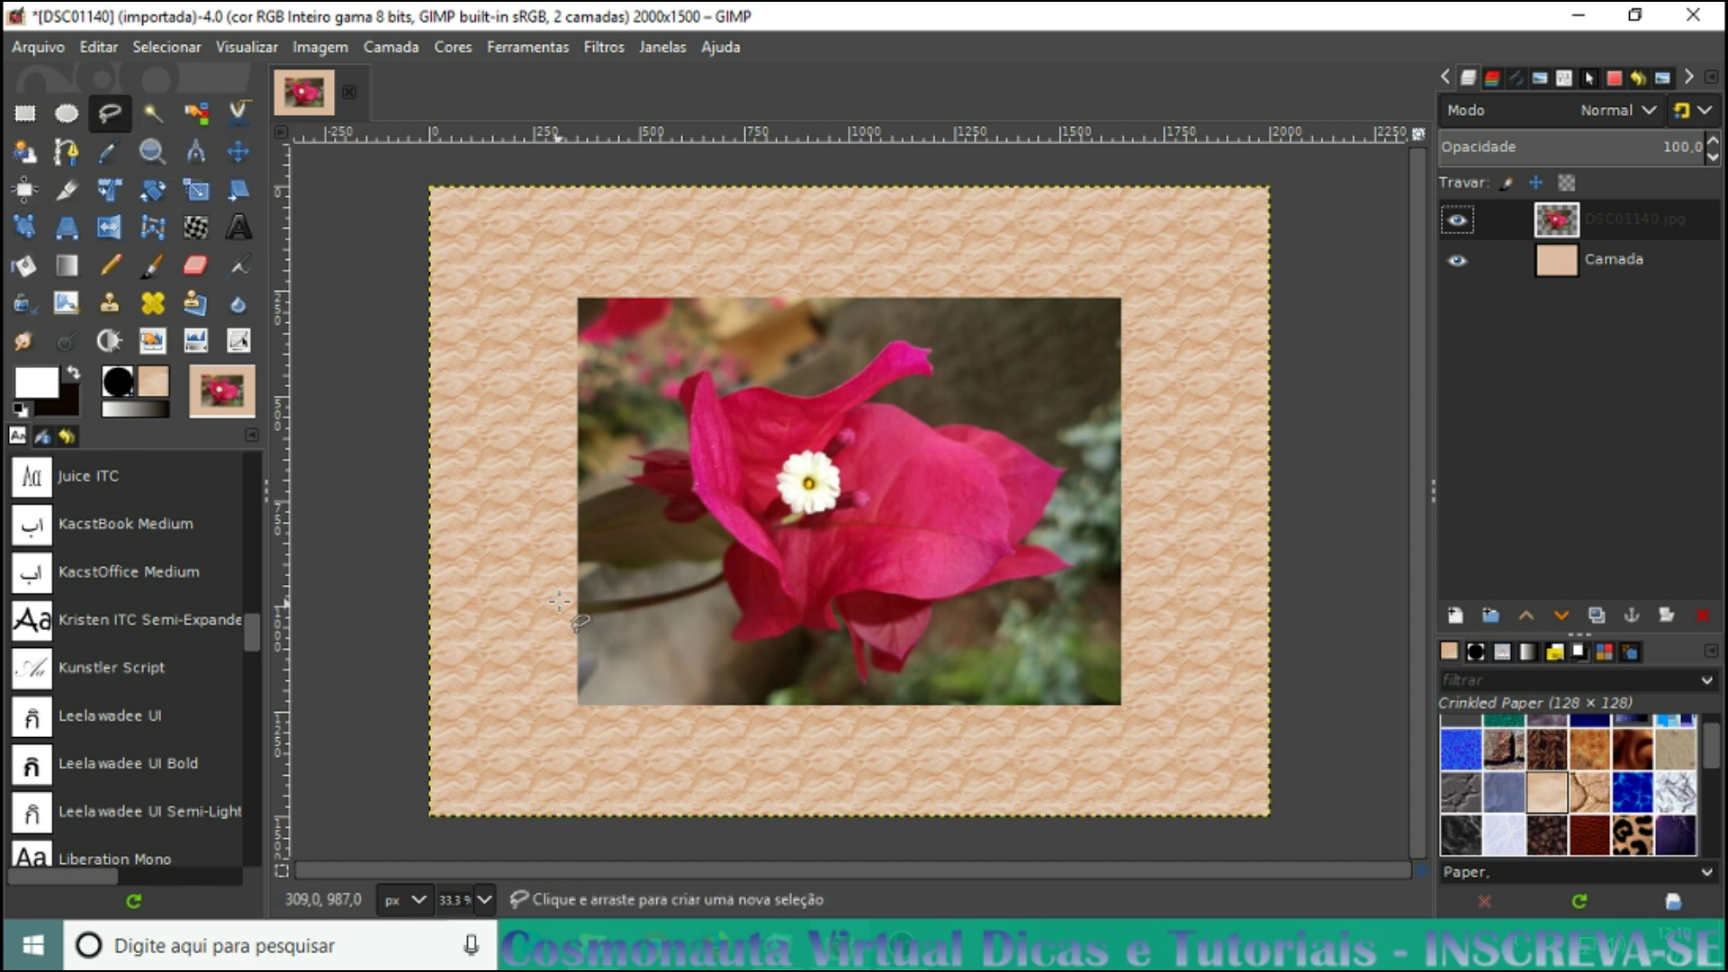
# Draw a jagged zigzag free selection through the flower around the photo's upper-left part
pyautogui.click(562, 650)
pyautogui.click(625, 636)
pyautogui.click(617, 592)
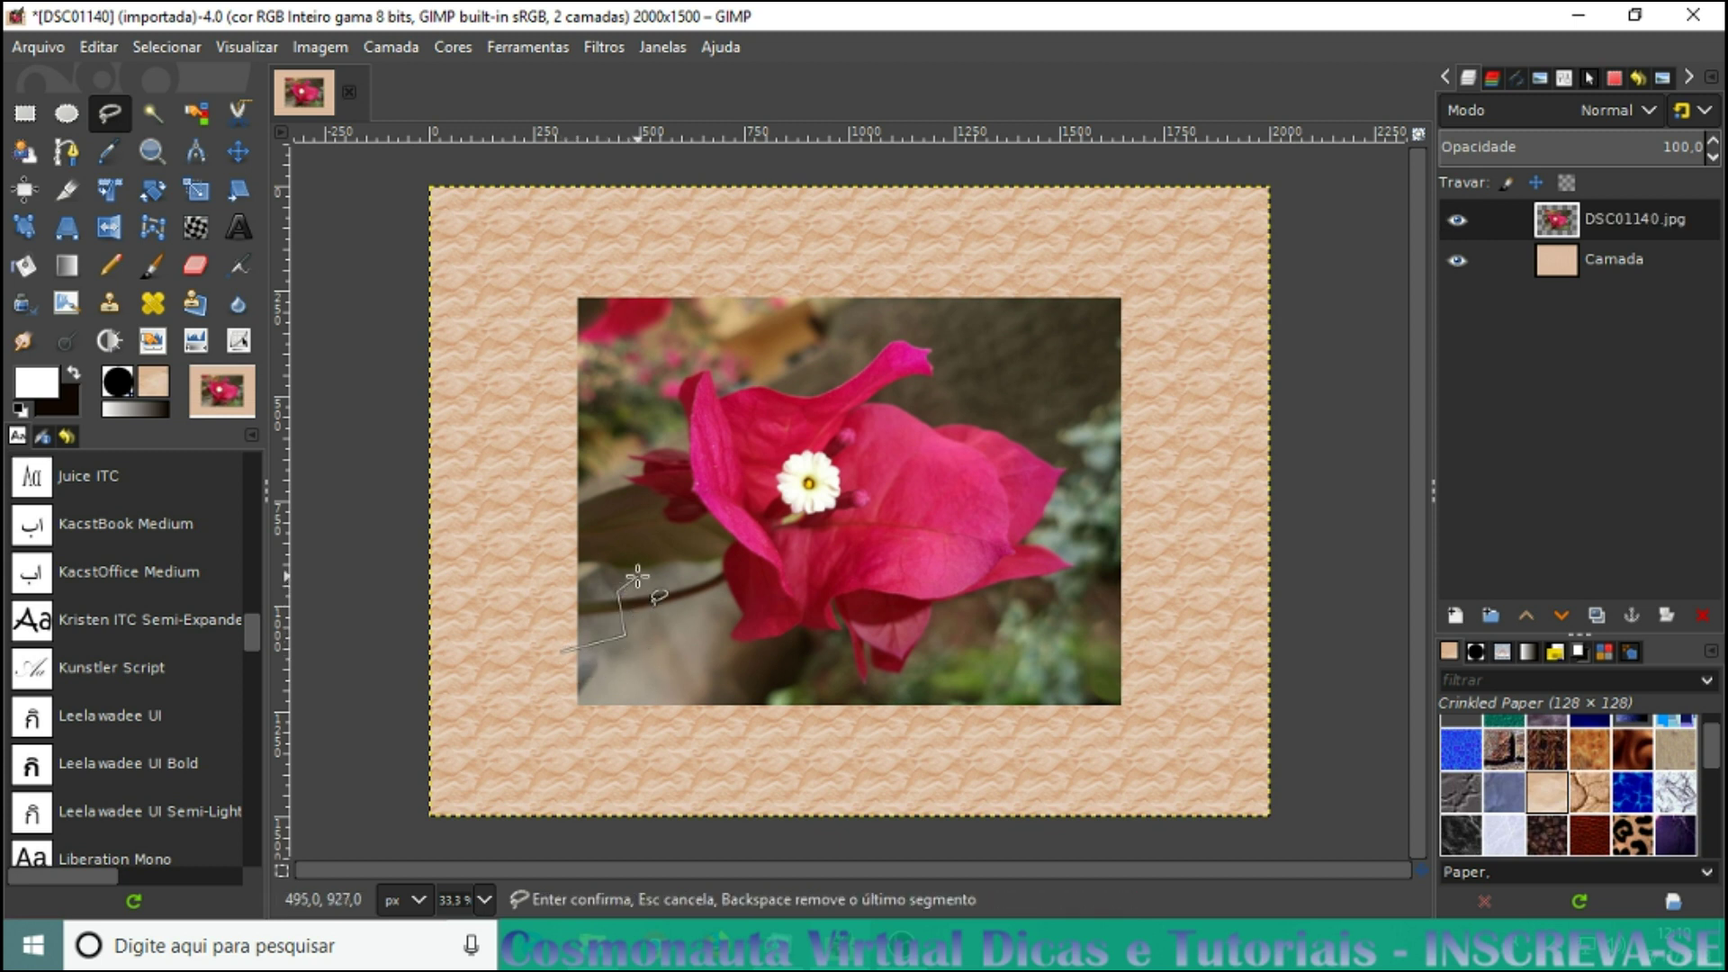
pyautogui.click(646, 567)
pyautogui.click(669, 517)
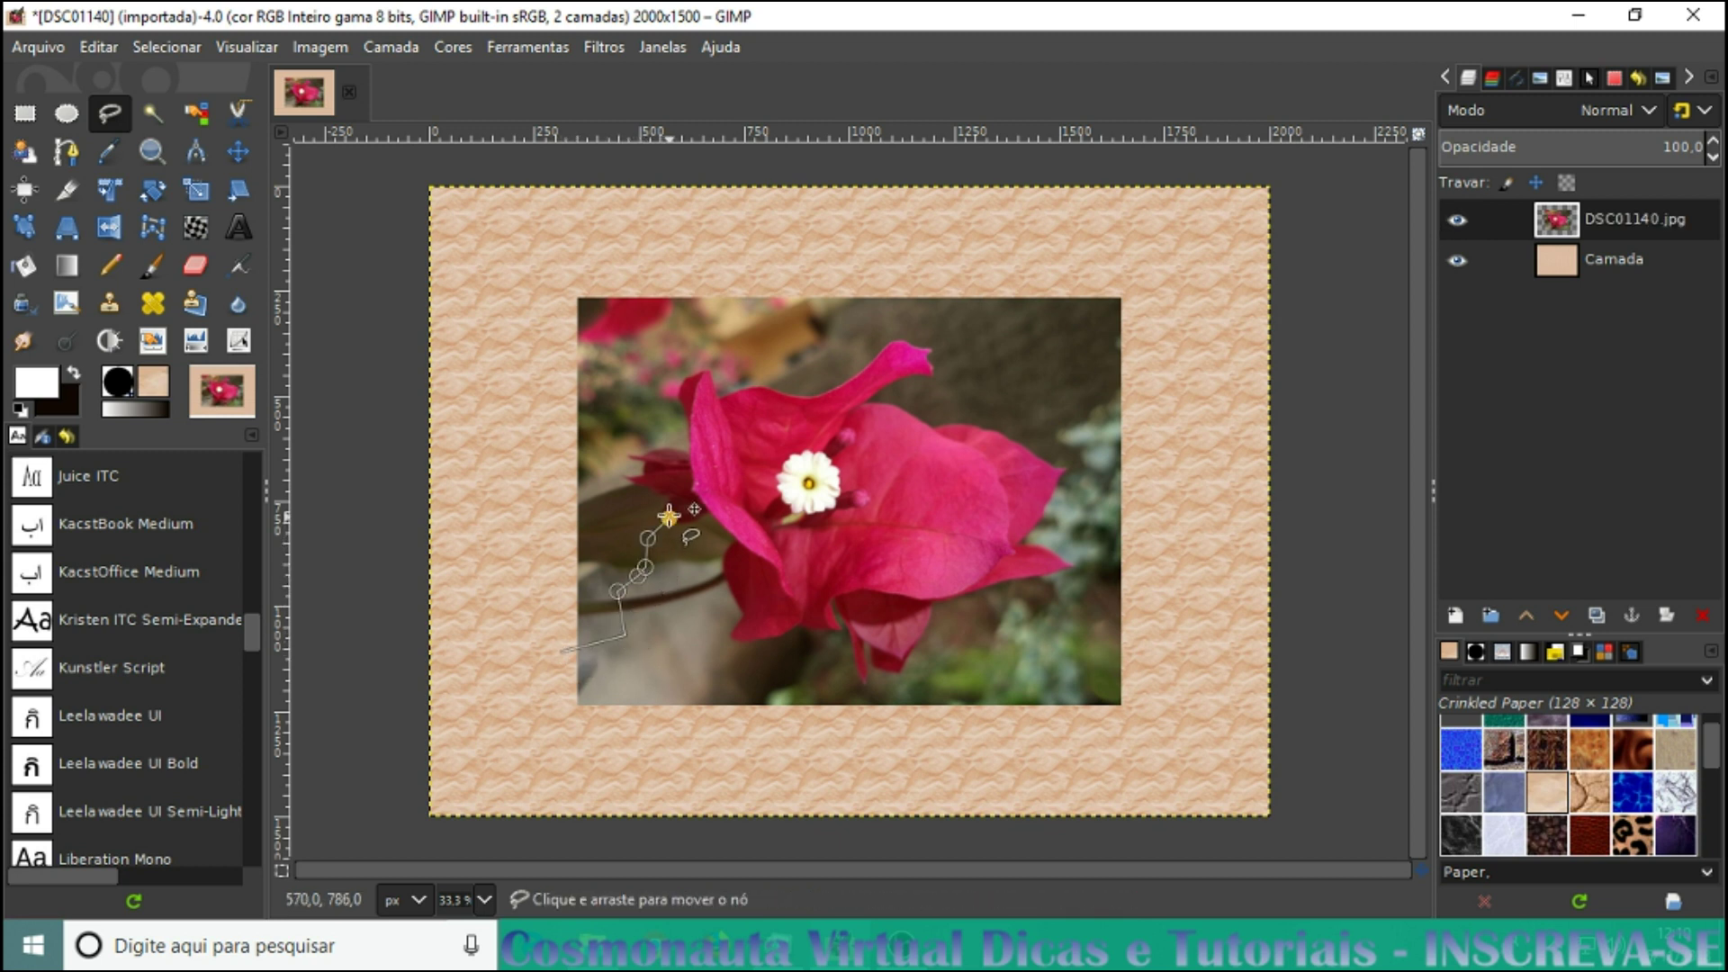
pyautogui.click(706, 481)
pyautogui.click(722, 427)
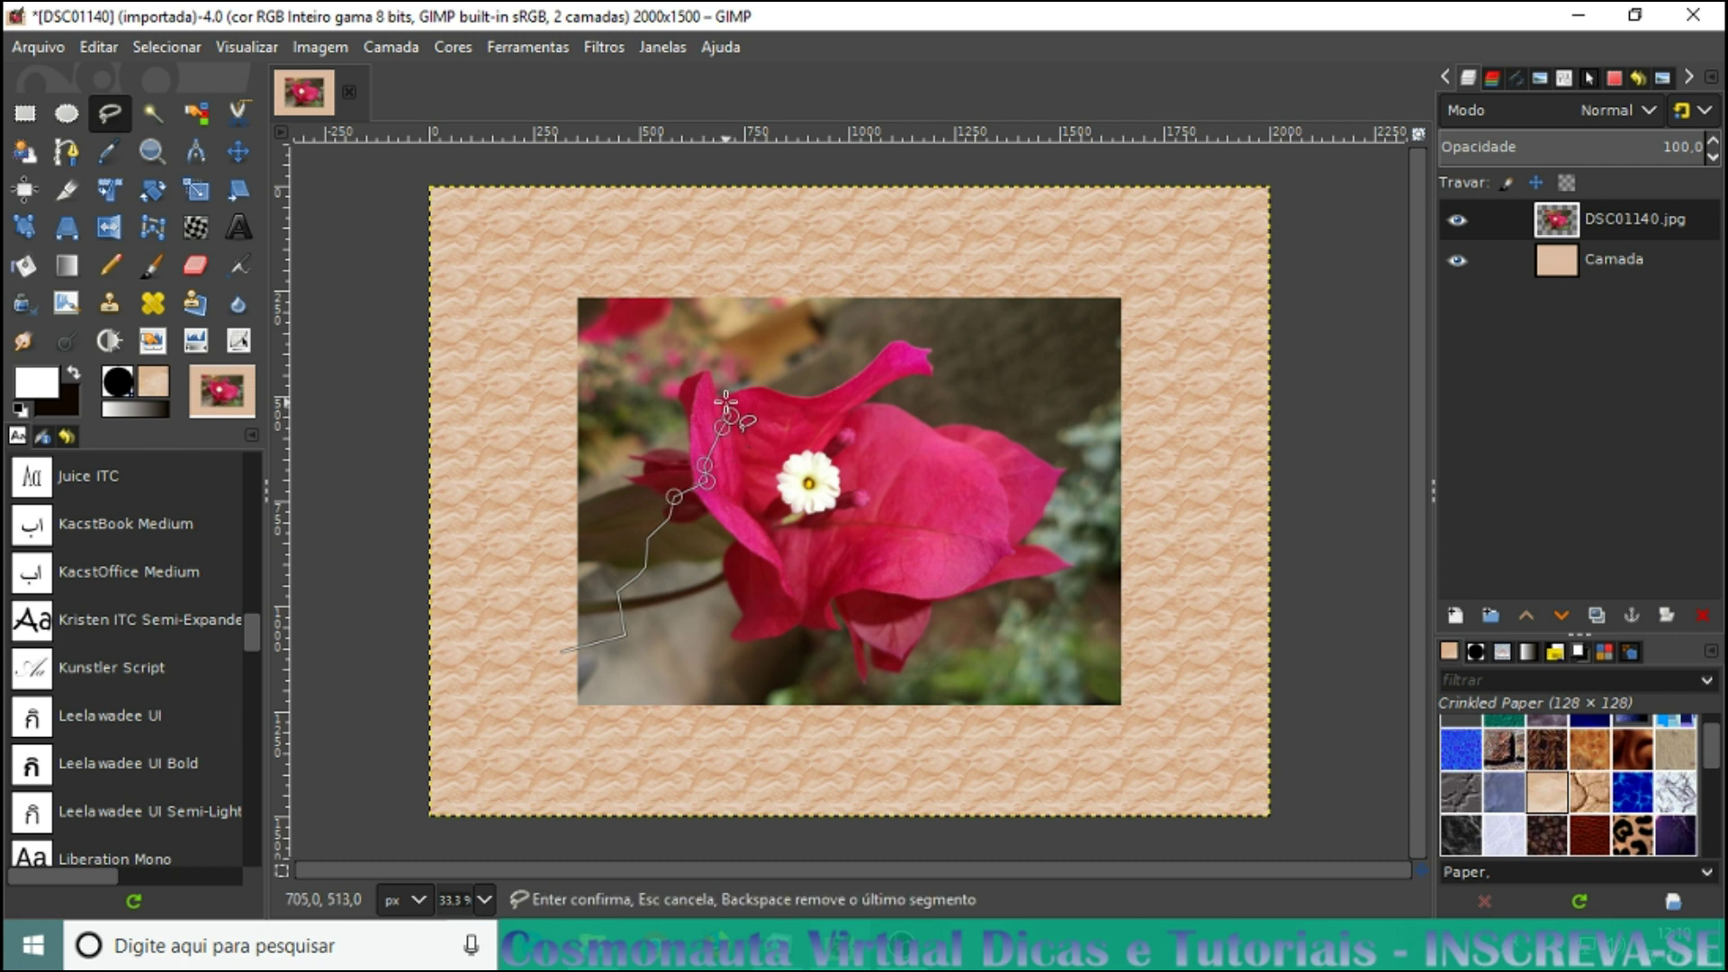
pyautogui.click(757, 370)
pyautogui.click(762, 352)
pyautogui.click(776, 320)
pyautogui.click(767, 290)
pyautogui.click(707, 274)
pyautogui.click(561, 282)
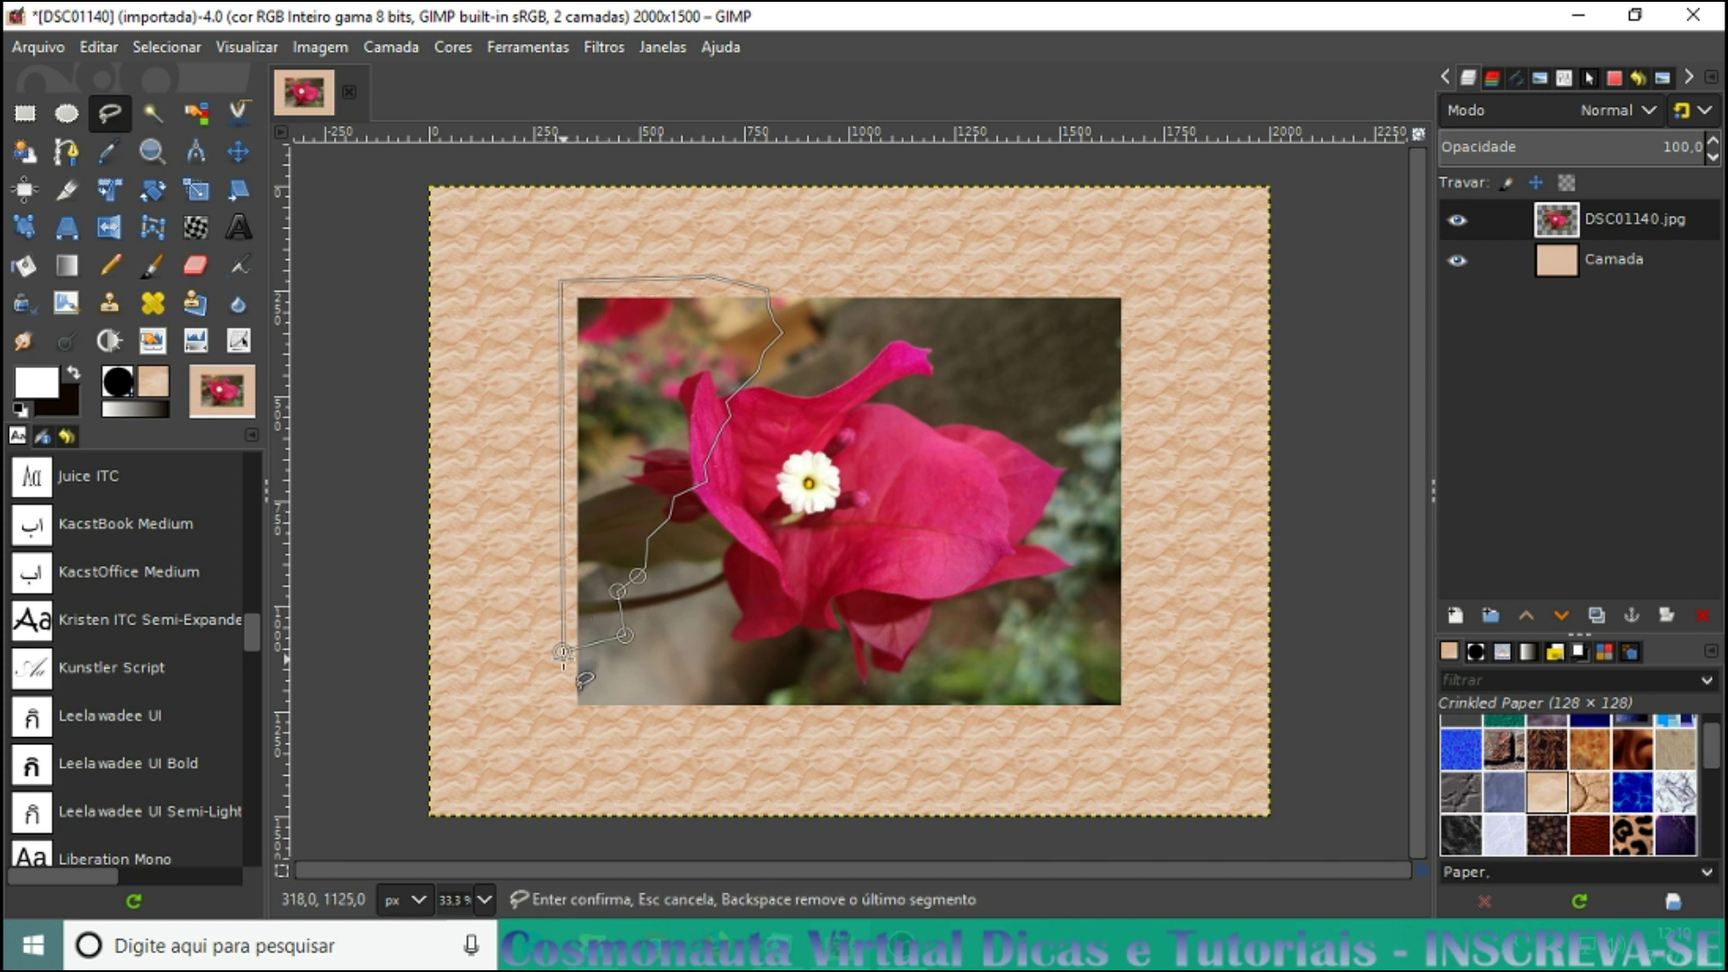
pyautogui.click(561, 653)
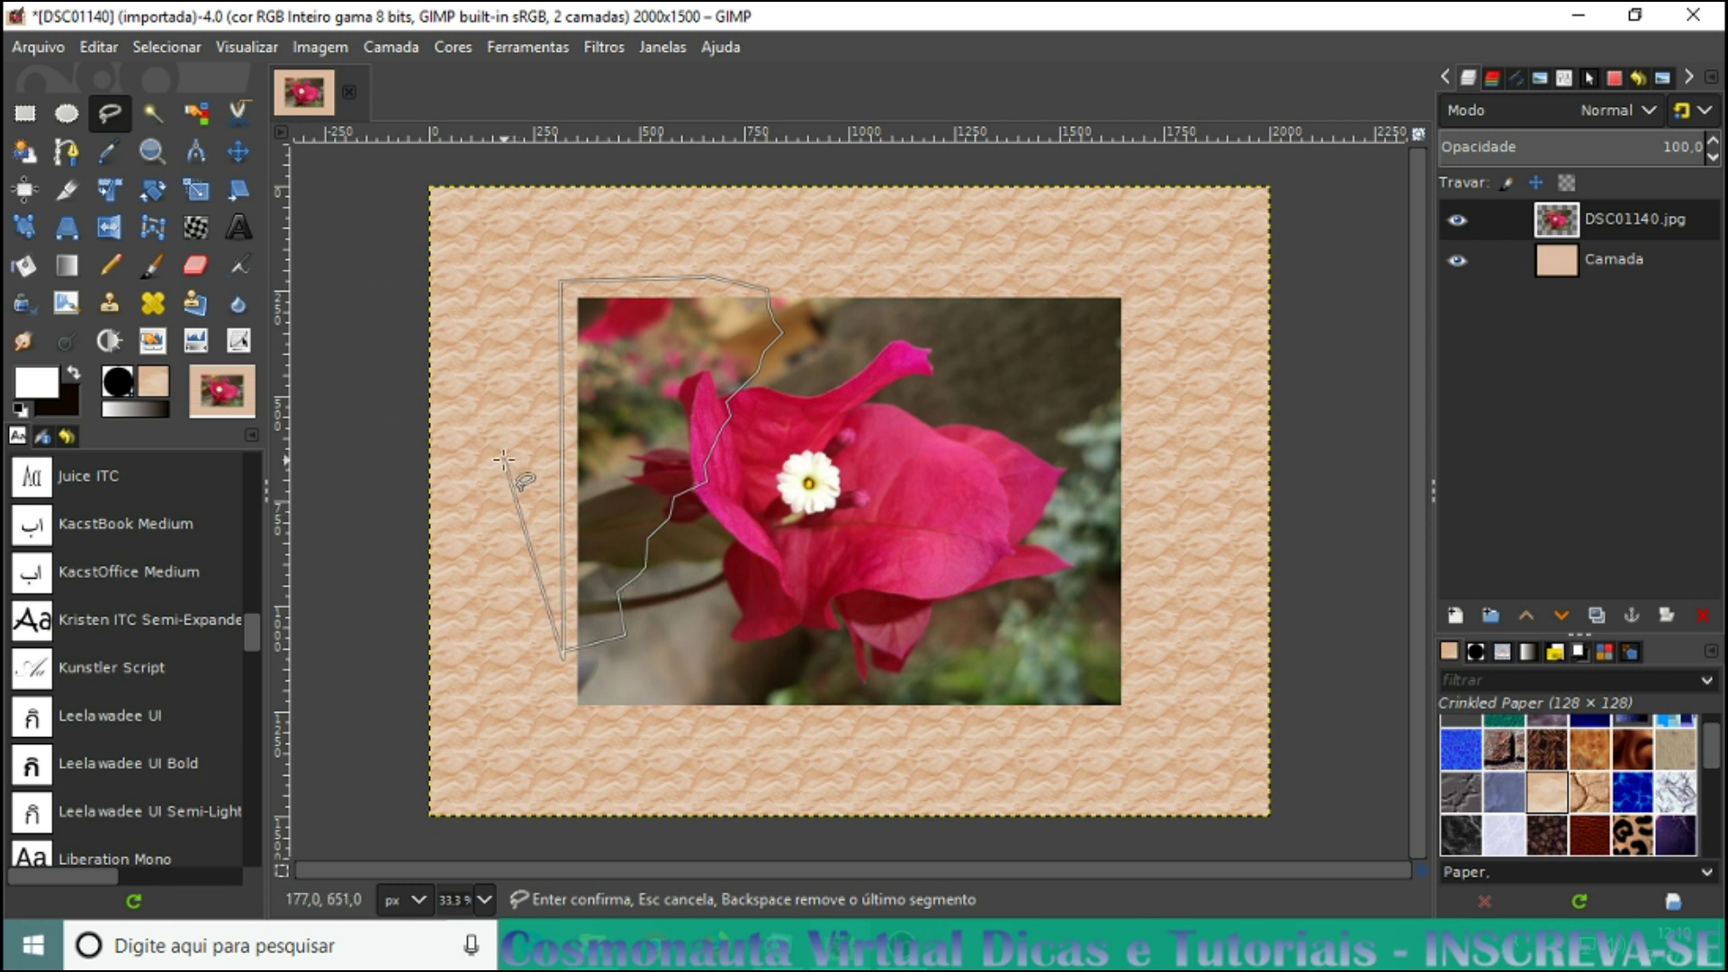
pyautogui.press('Return')
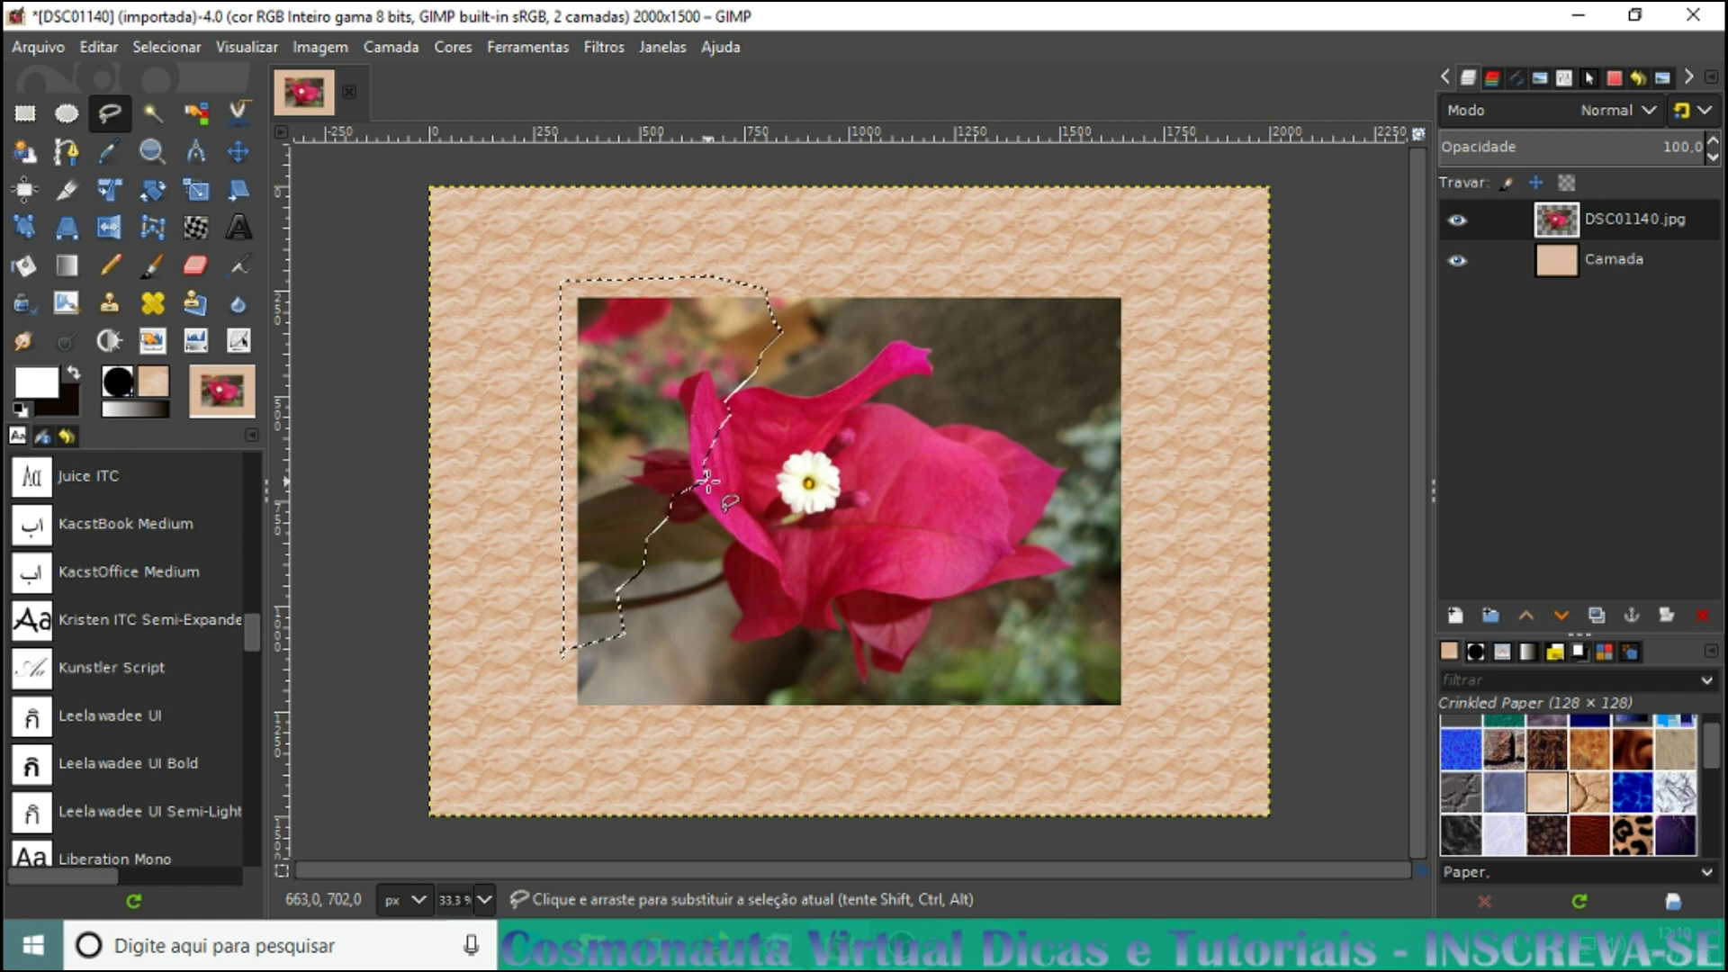
pyautogui.press('ctrl')
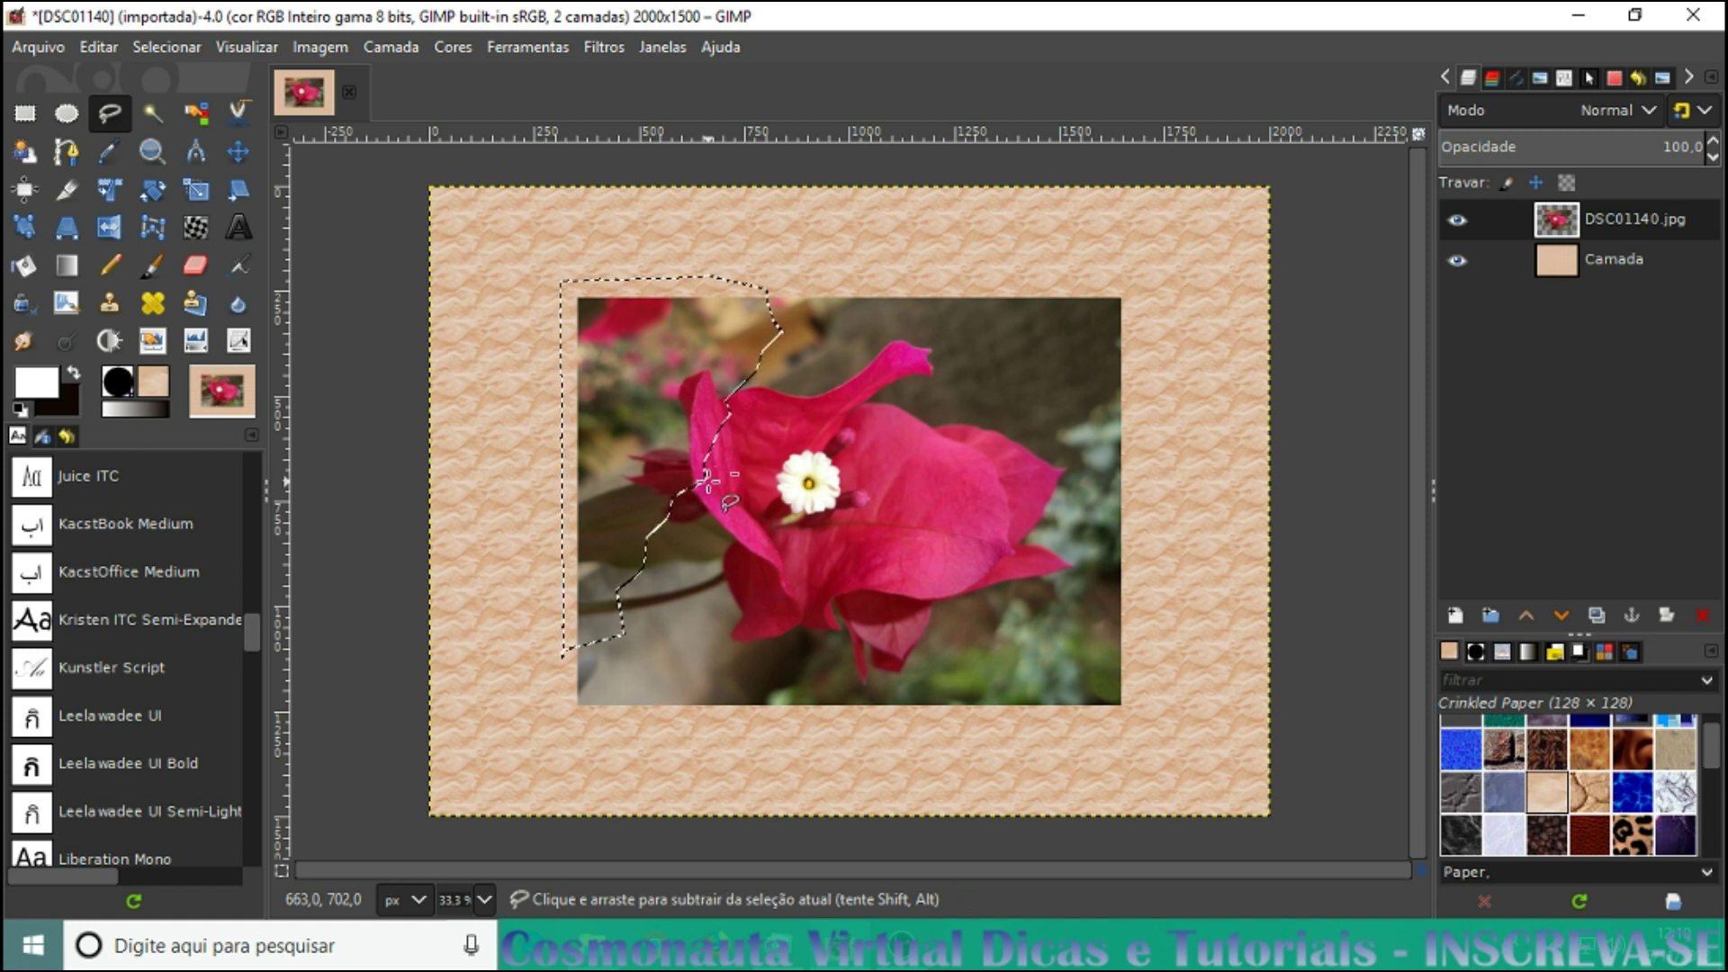
# Cut the selected torn piece and paste it back as a floating selection
pyautogui.hotkey('ctrl', 'x')
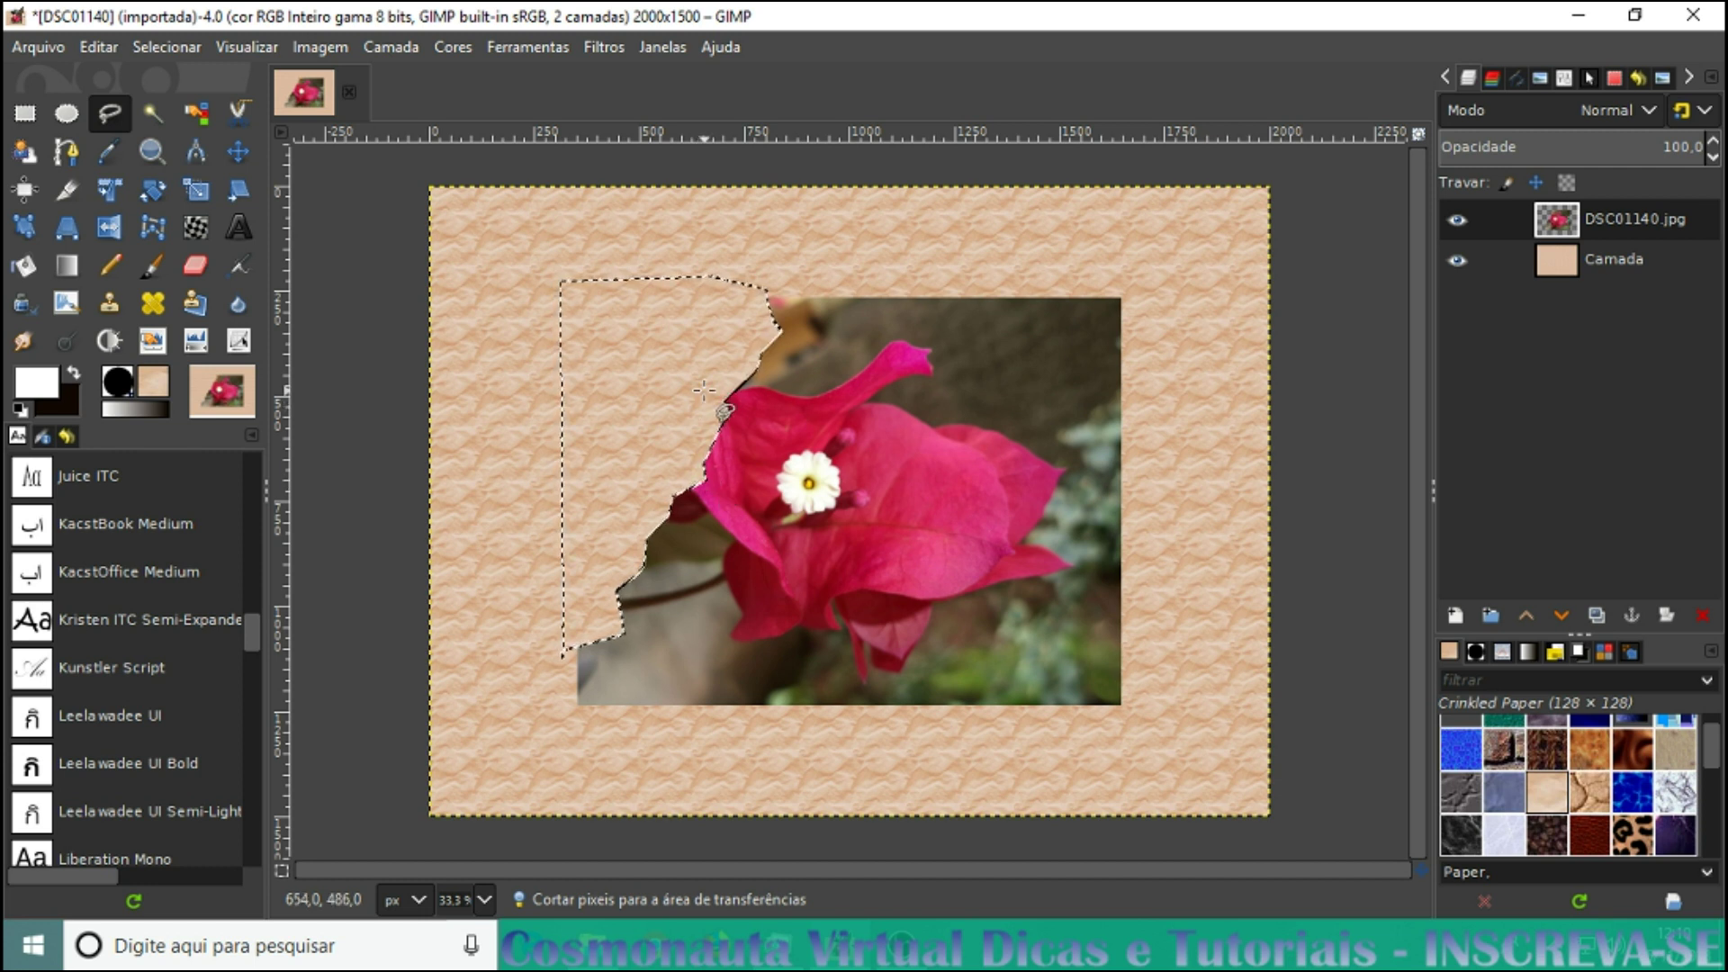
pyautogui.hotkey('ctrl', 'v')
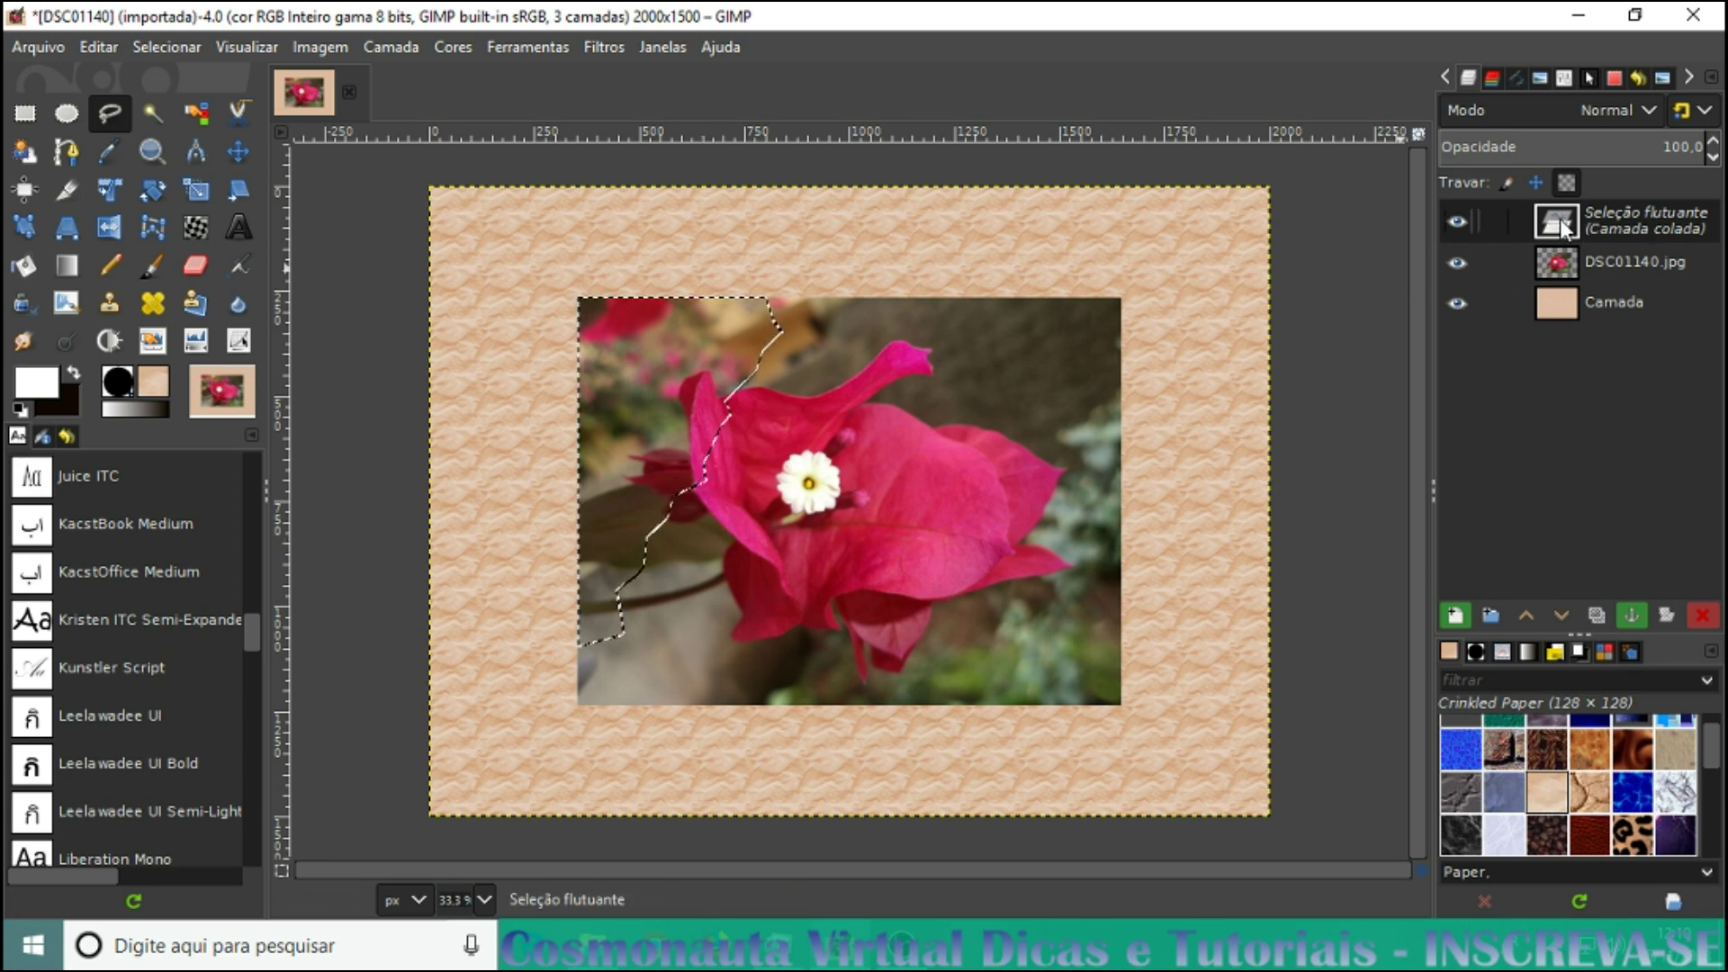
pyautogui.rightClick(1564, 230)
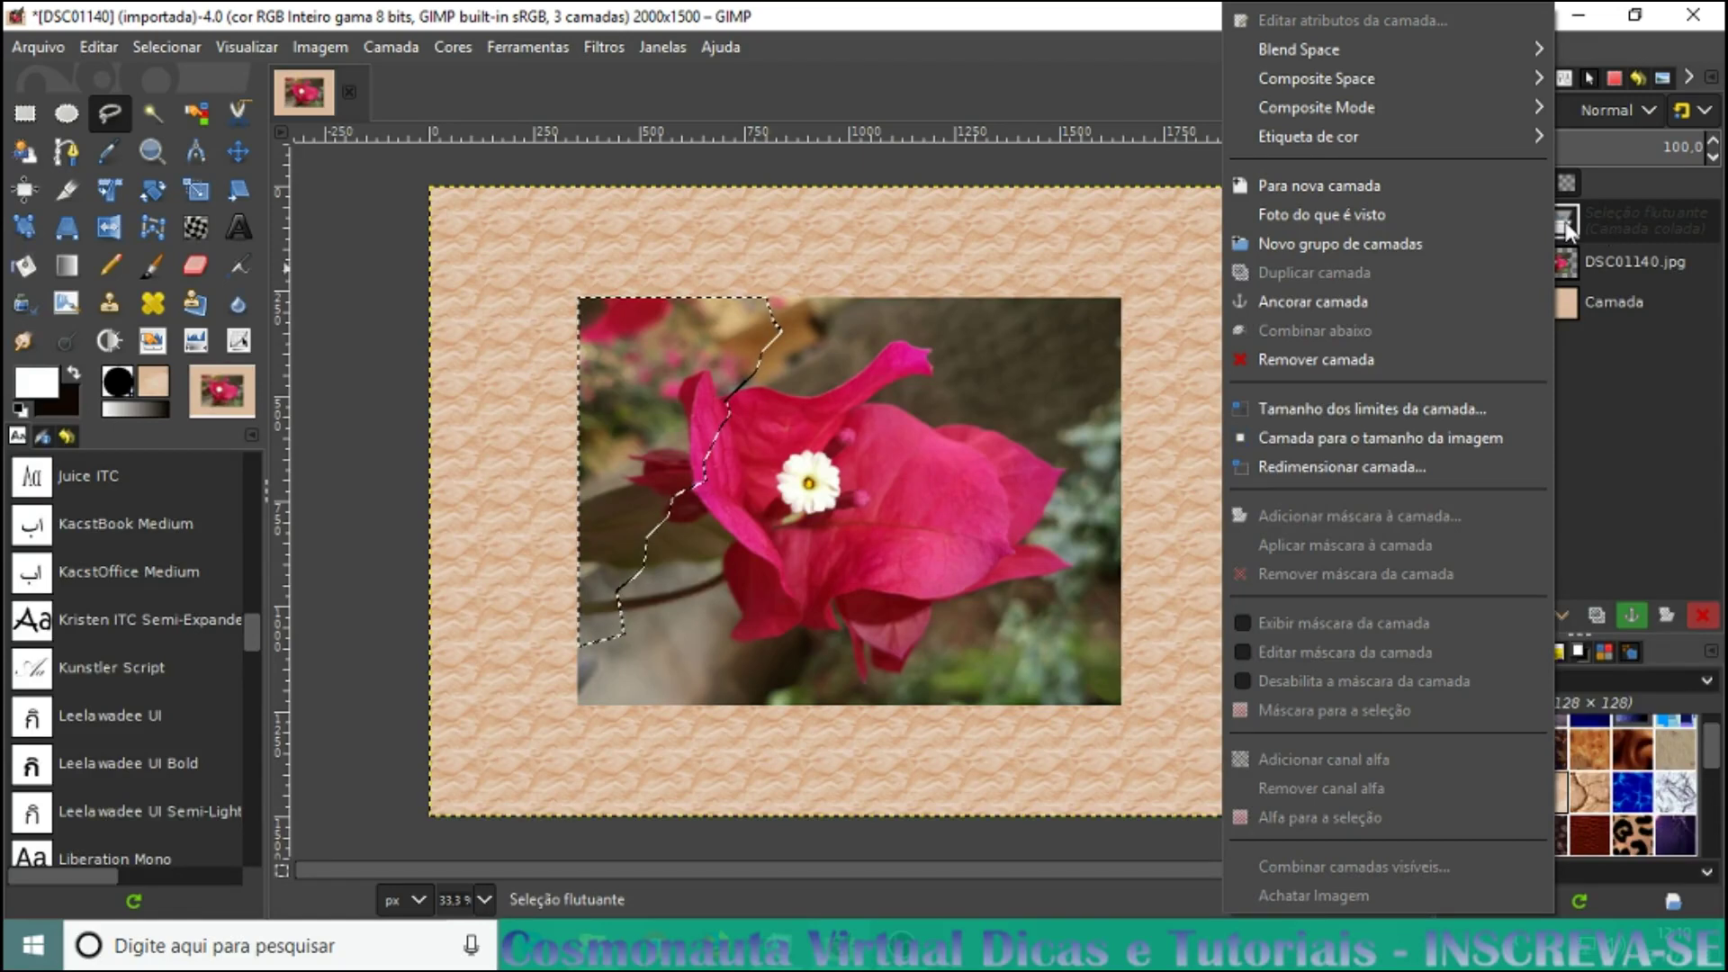
# Convert the floating selection into its own layer, Camada colada
pyautogui.click(1328, 185)
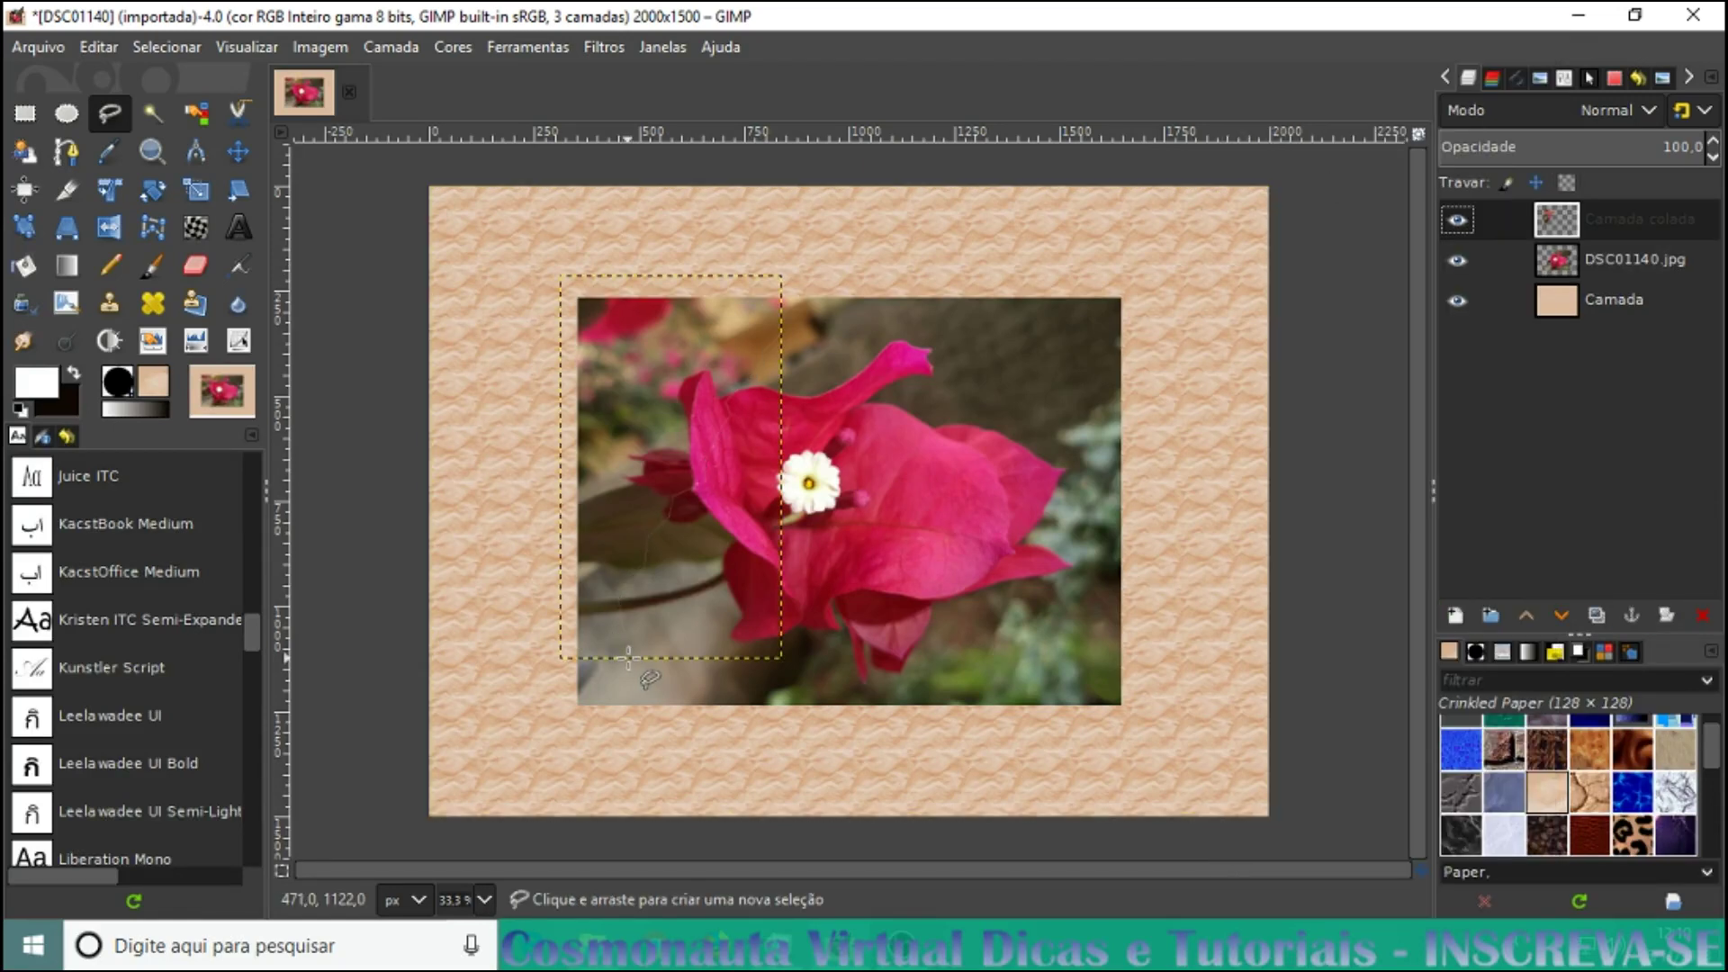
pyautogui.scroll(1, 635, 661)
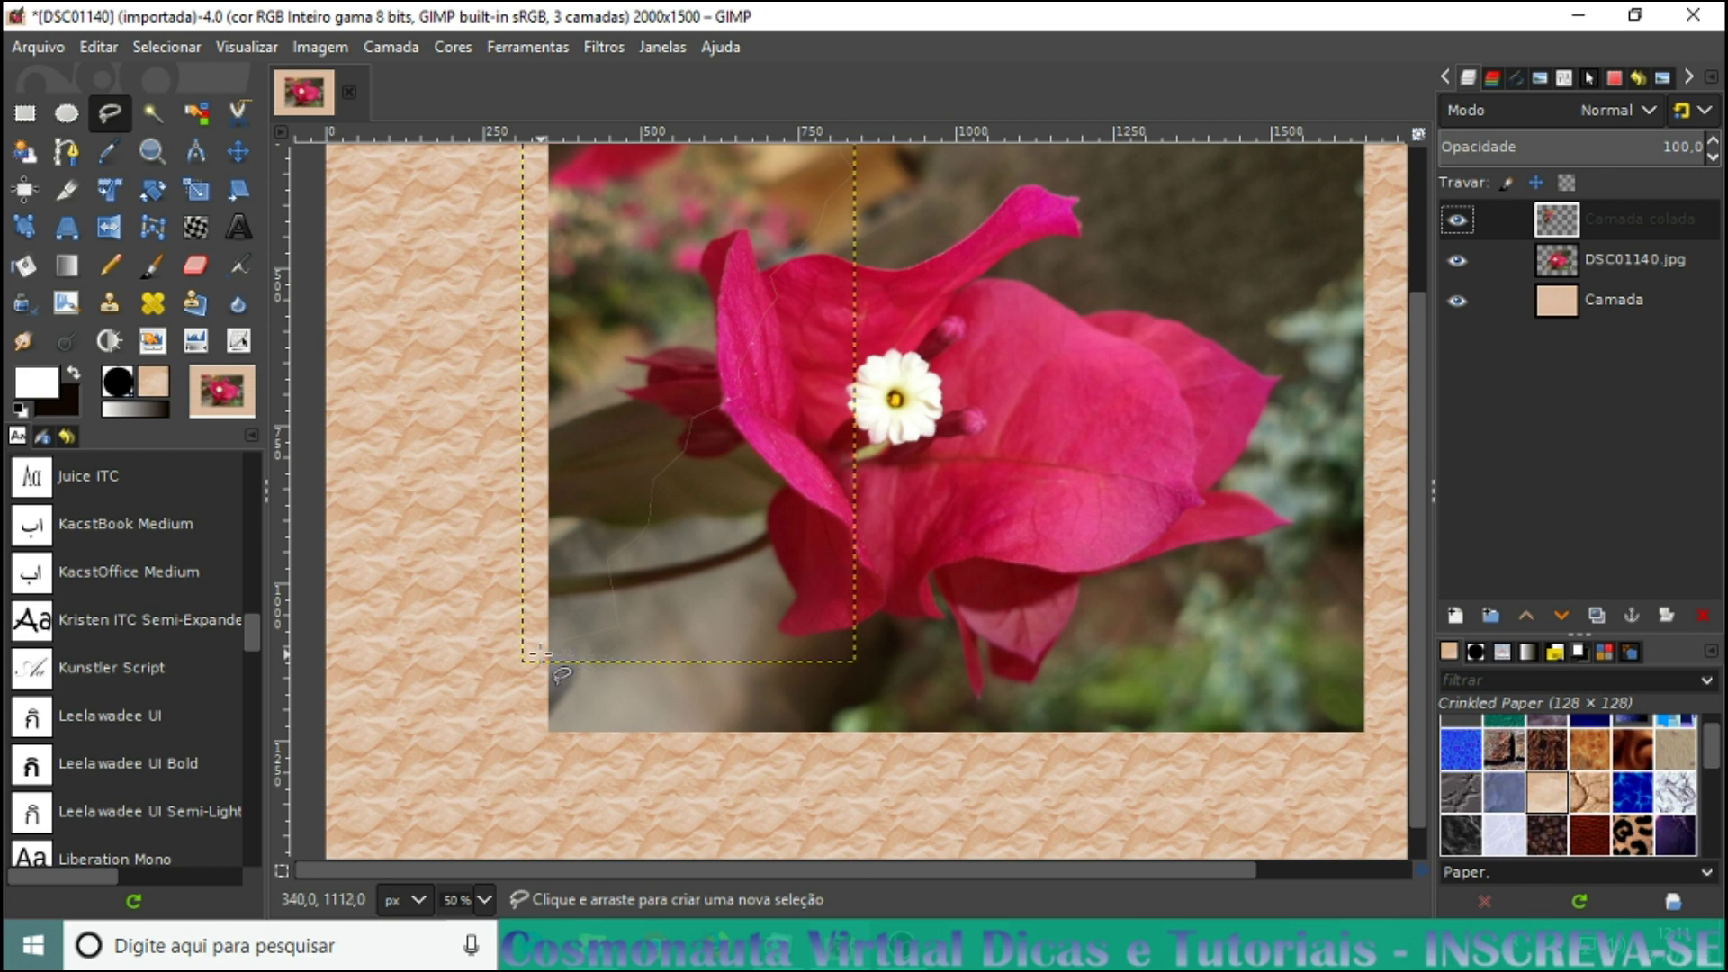
pyautogui.scroll(3, 835, 633)
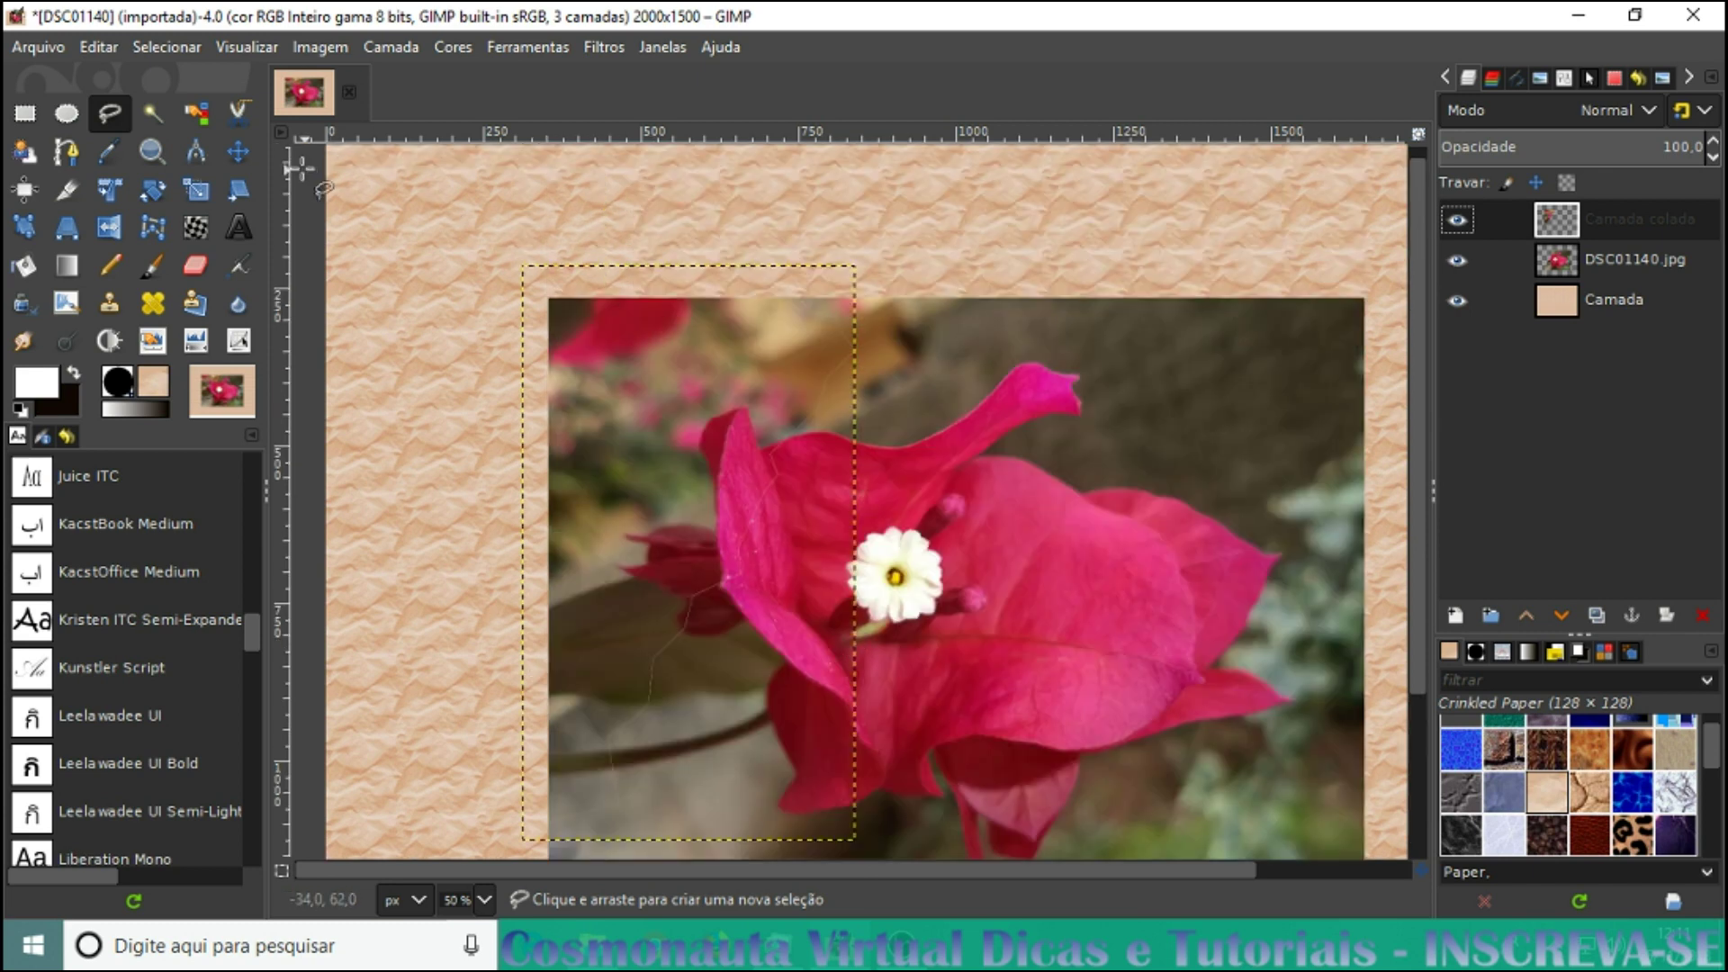
# Shift the Camada colada torn piece up and left, opening a beige paper gap along the tear
pyautogui.click(238, 153)
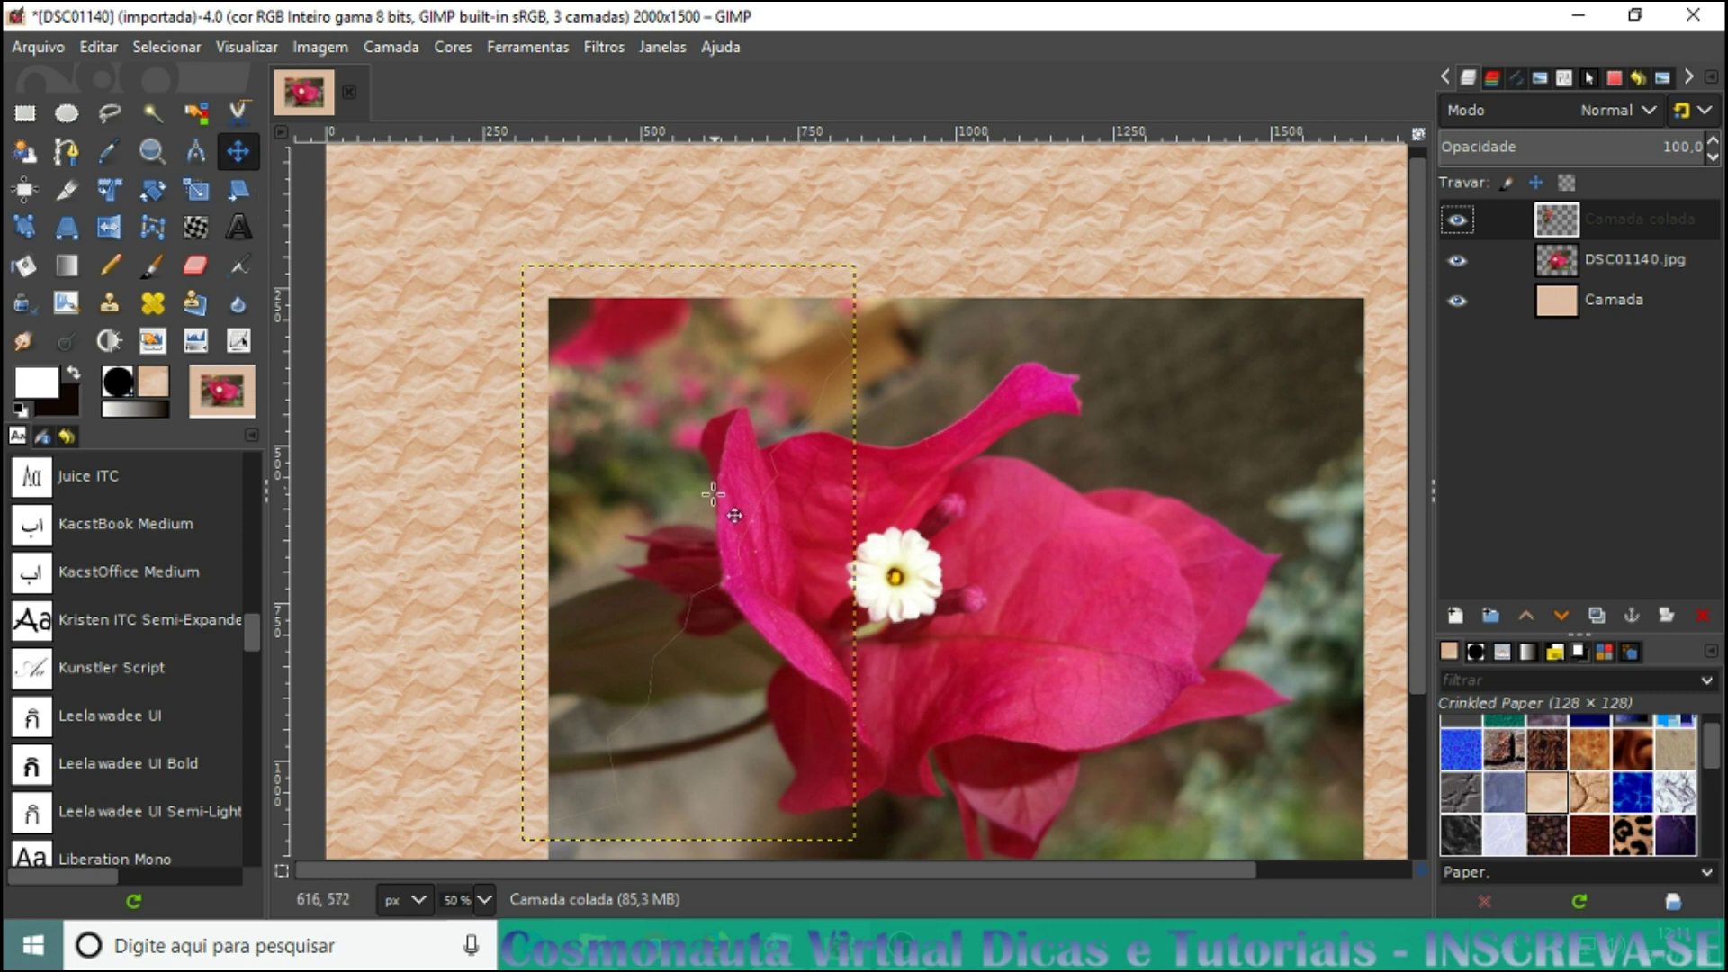
pyautogui.moveTo(656, 557); pyautogui.dragTo(622, 541)
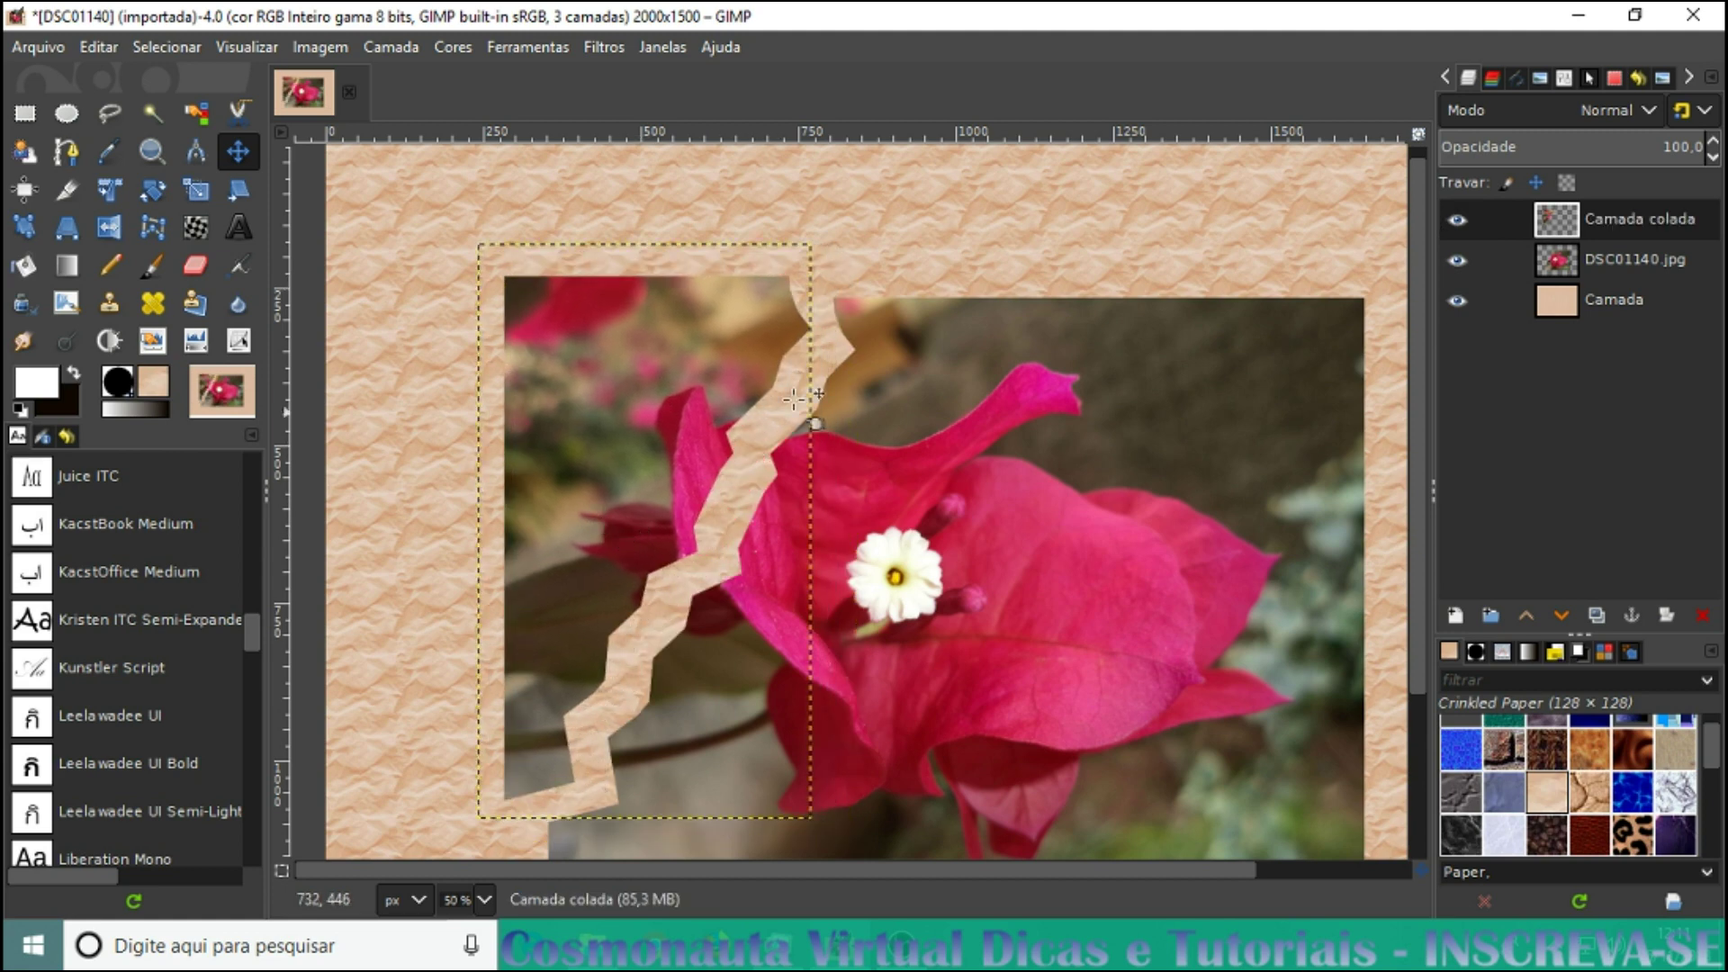
pyautogui.scroll(-4, 710, 572)
pyautogui.scroll(4, 665, 504)
pyautogui.scroll(1, 729, 467)
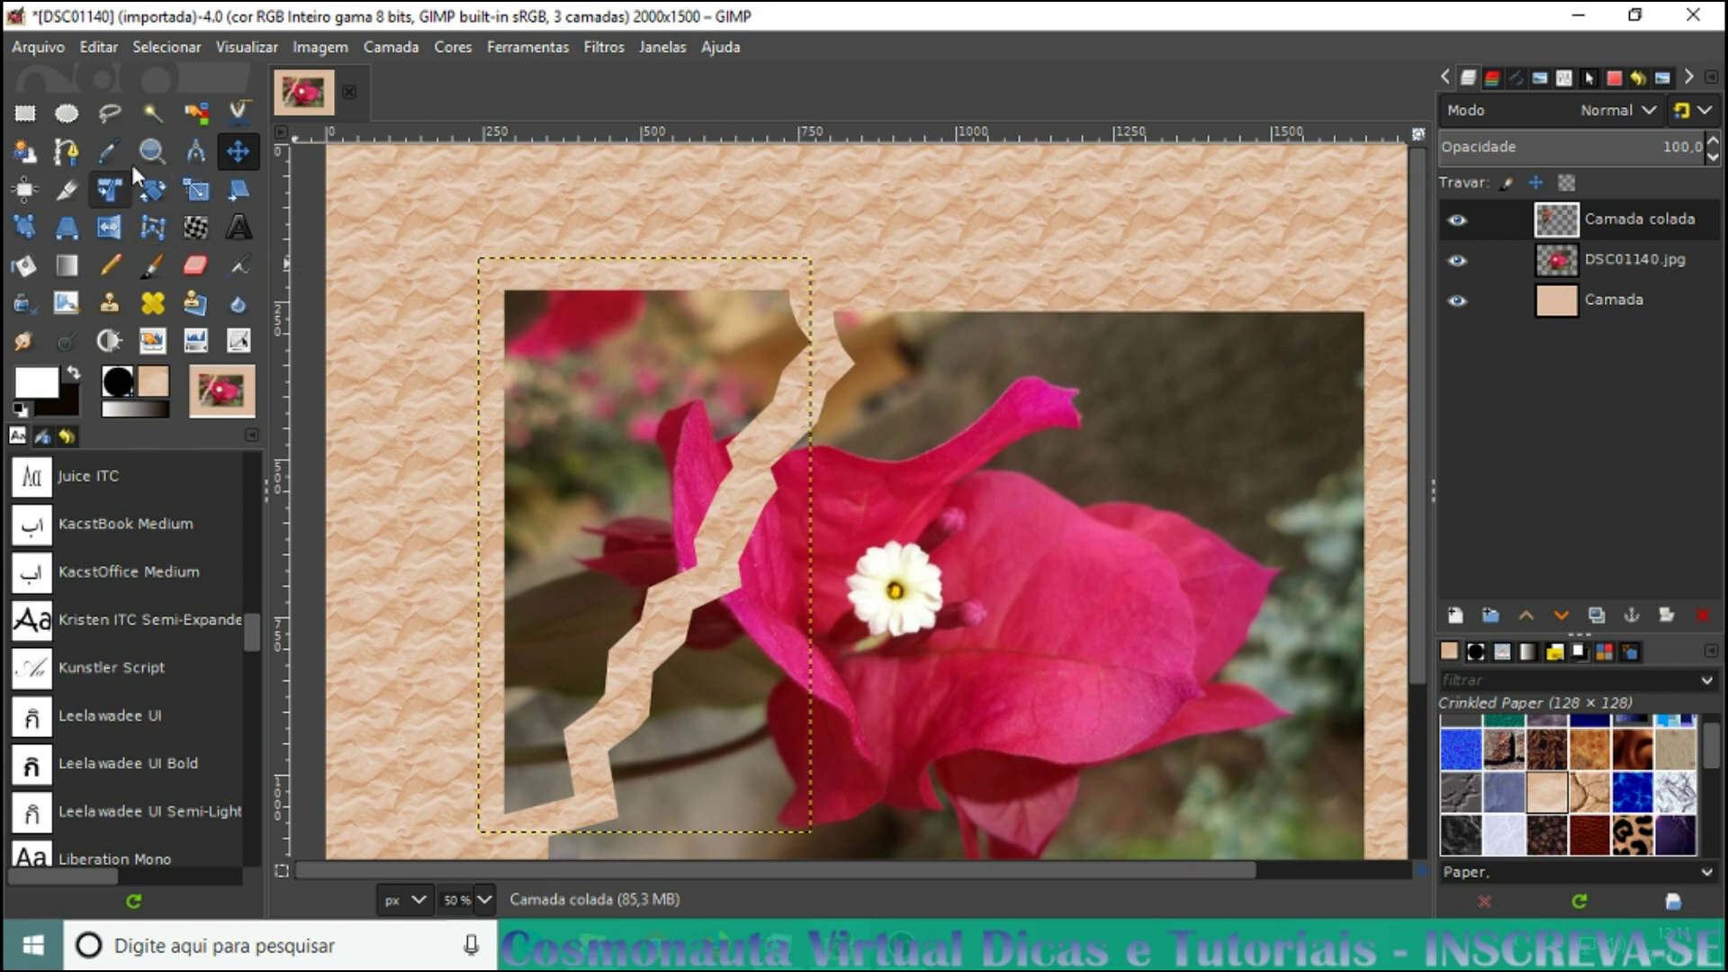
# Rotate the torn left piece about -4° and nudge it slightly further up and left
pyautogui.click(153, 191)
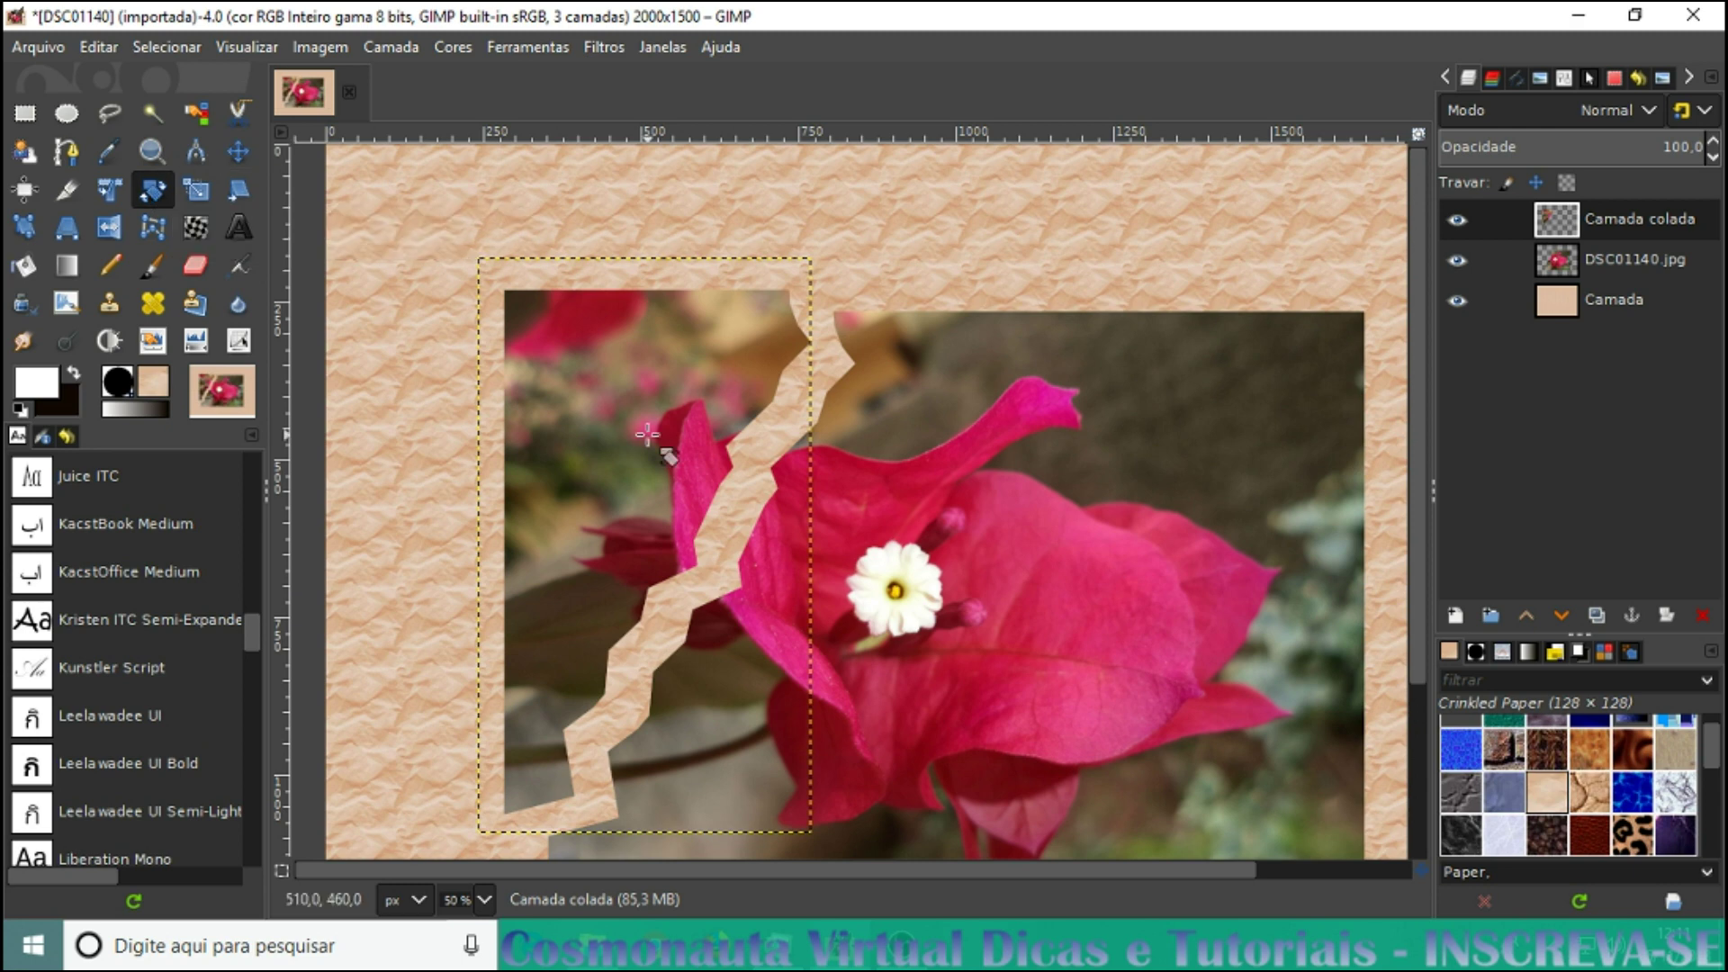
pyautogui.click(711, 566)
pyautogui.moveTo(695, 742); pyautogui.dragTo(710, 737)
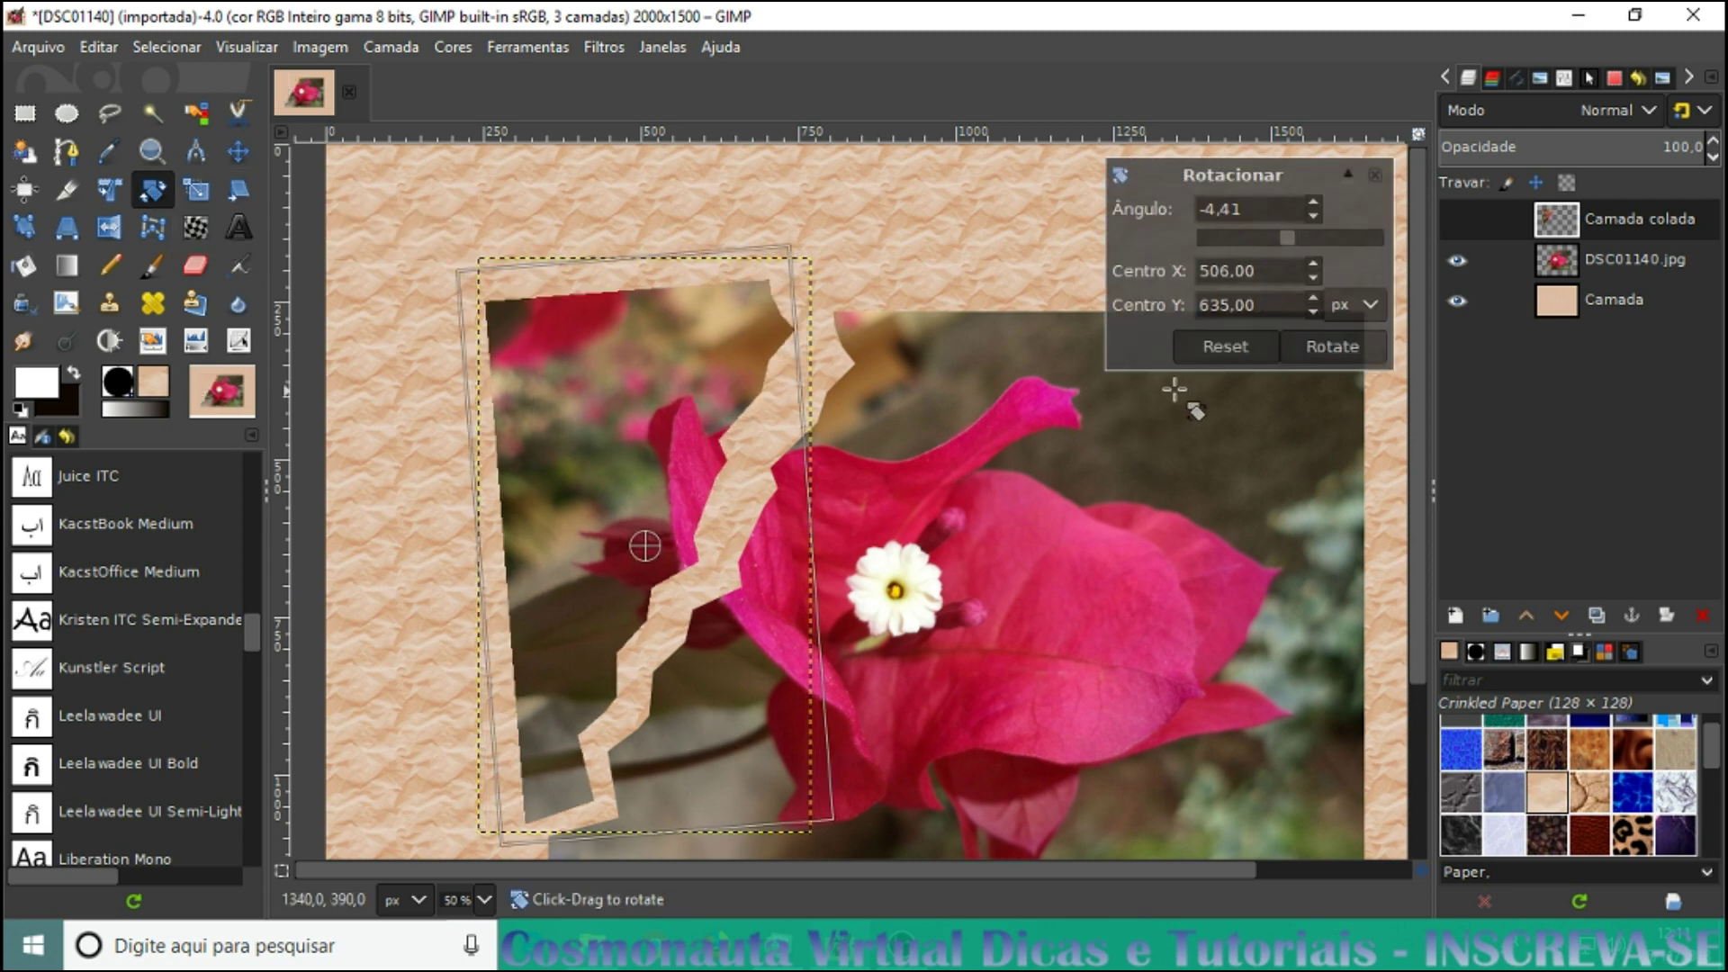
pyautogui.click(1316, 345)
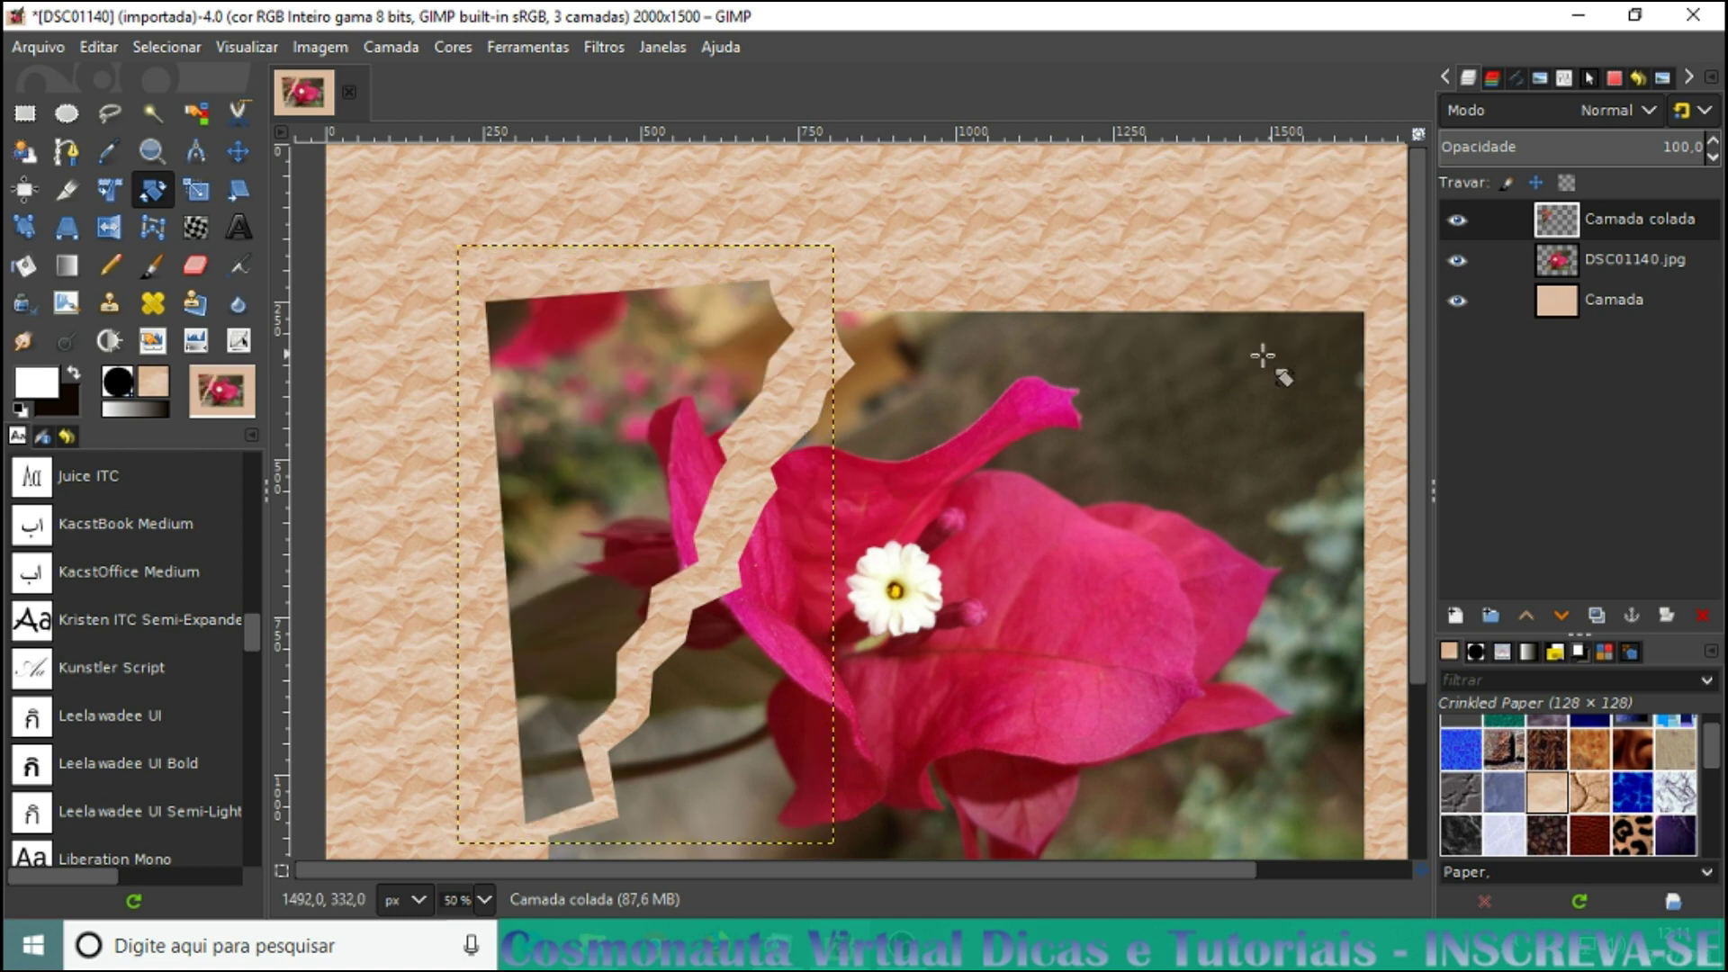
pyautogui.click(241, 154)
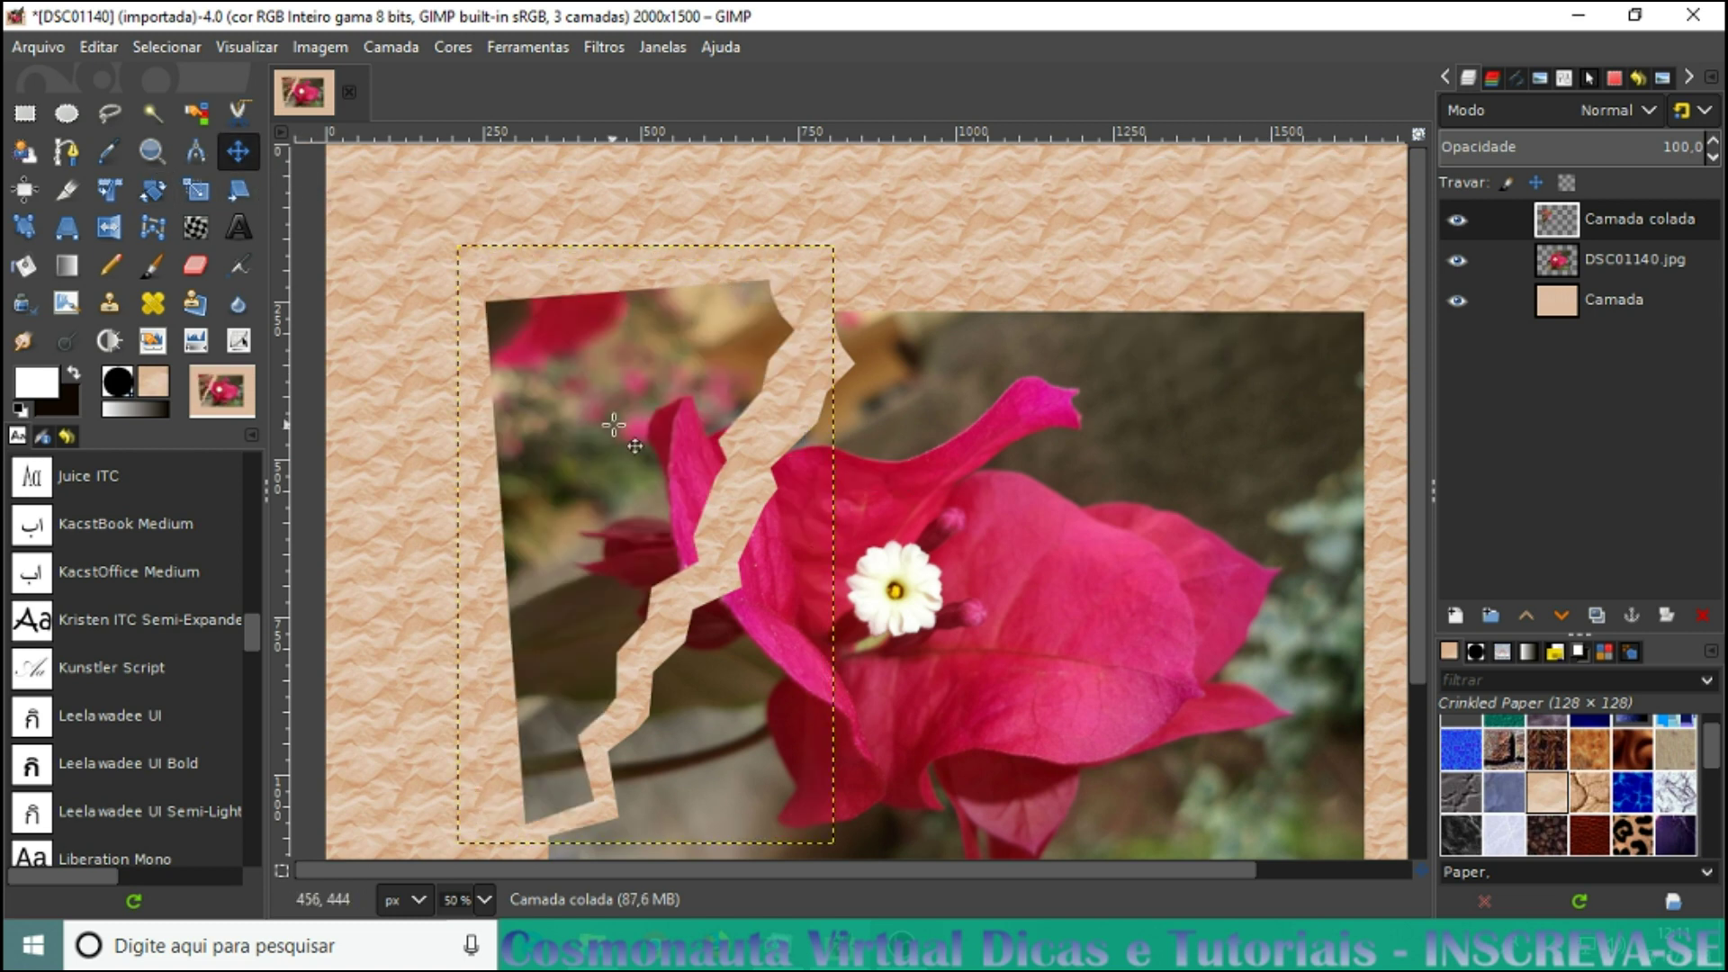
pyautogui.moveTo(614, 425); pyautogui.dragTo(630, 502)
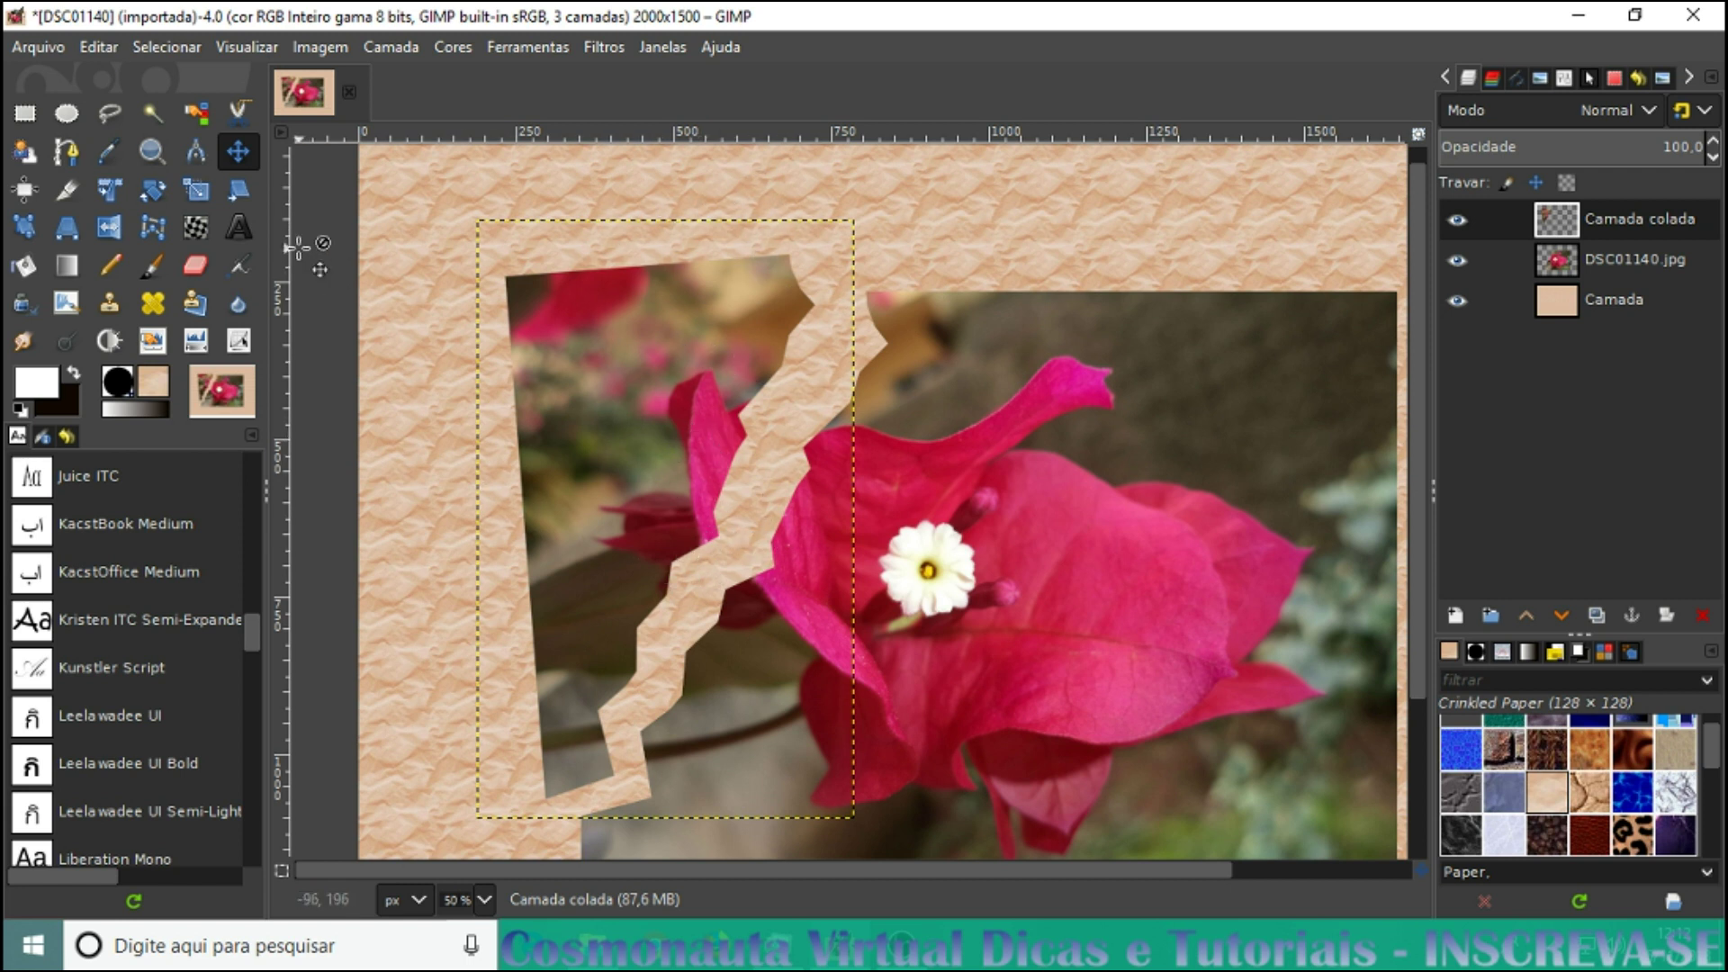
# Fuzzy-select the photo area inside the tilted torn left piece
pyautogui.click(149, 110)
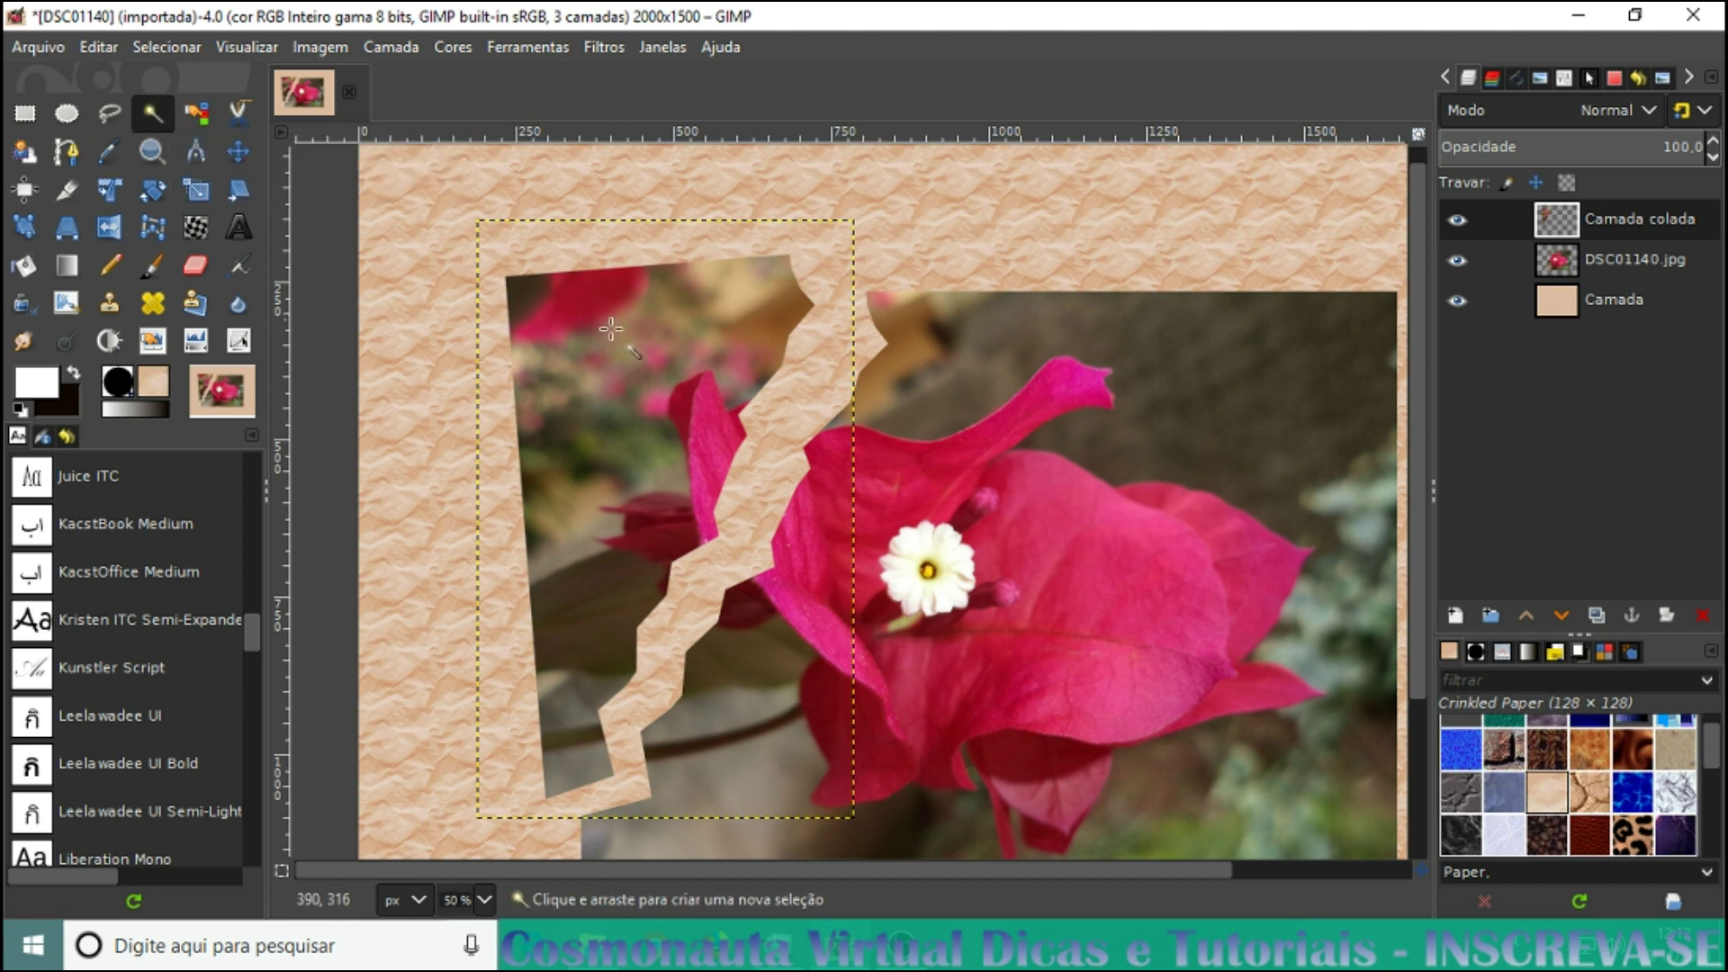
pyautogui.click(766, 415)
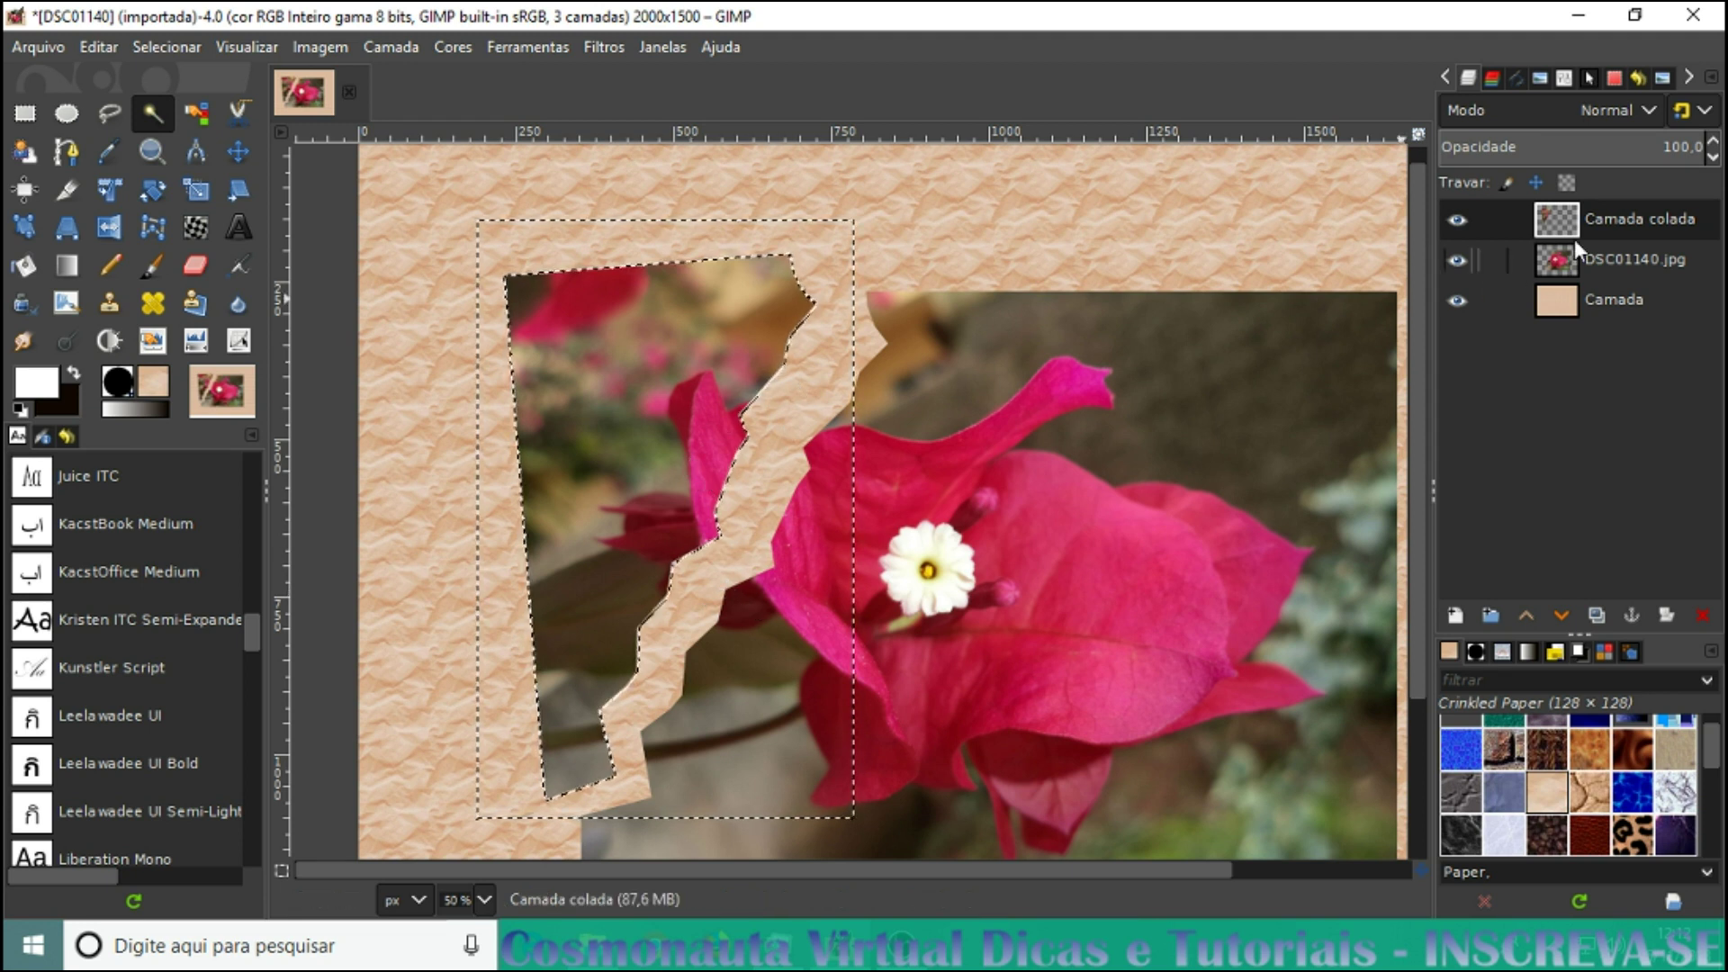
pyautogui.click(169, 47)
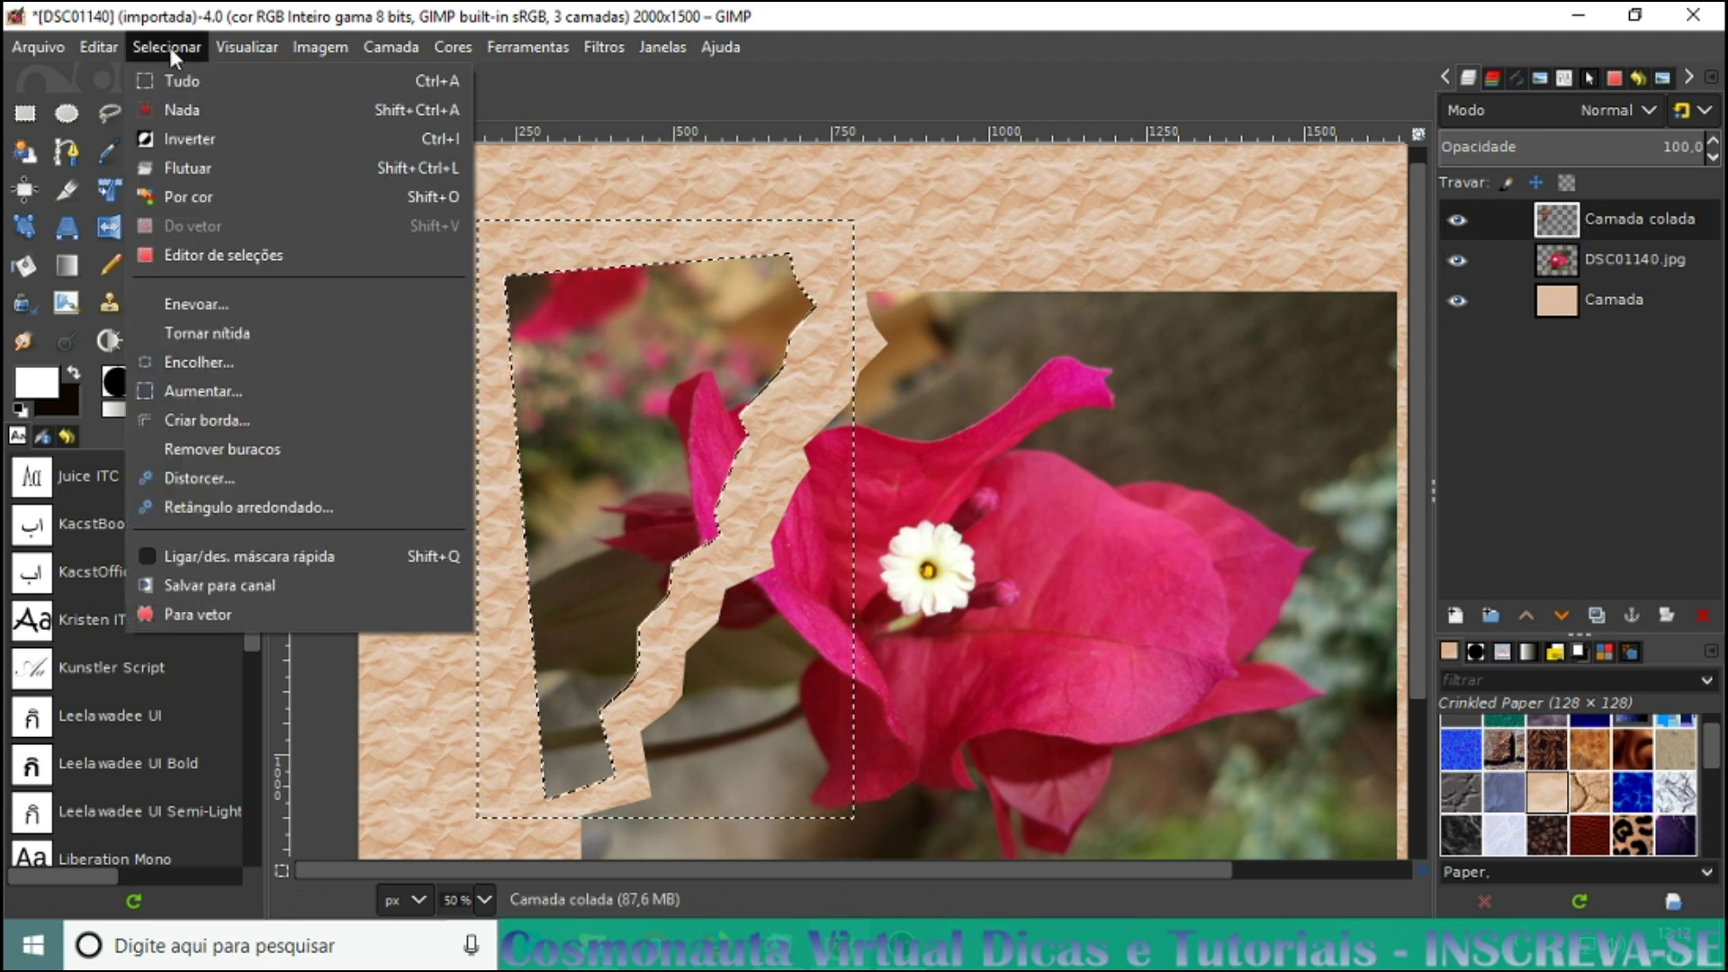
# Turn the selection into a 12 px border band with the Esbatido (feathered) style
pyautogui.click(217, 420)
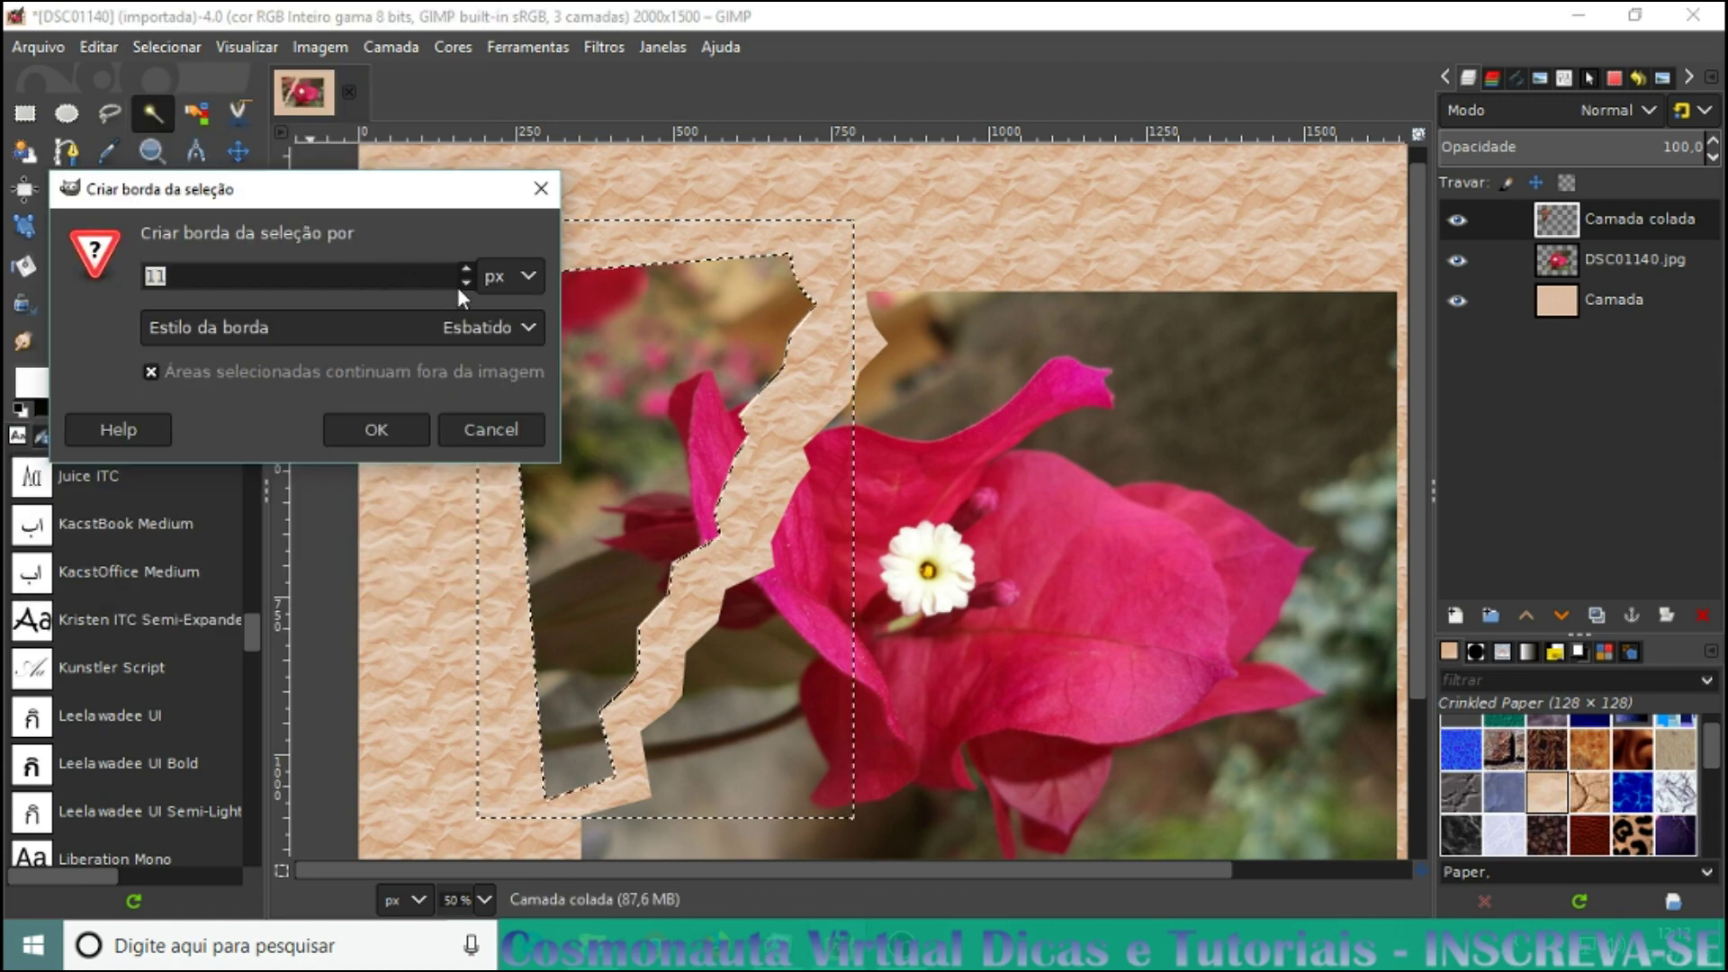
pyautogui.click(464, 270)
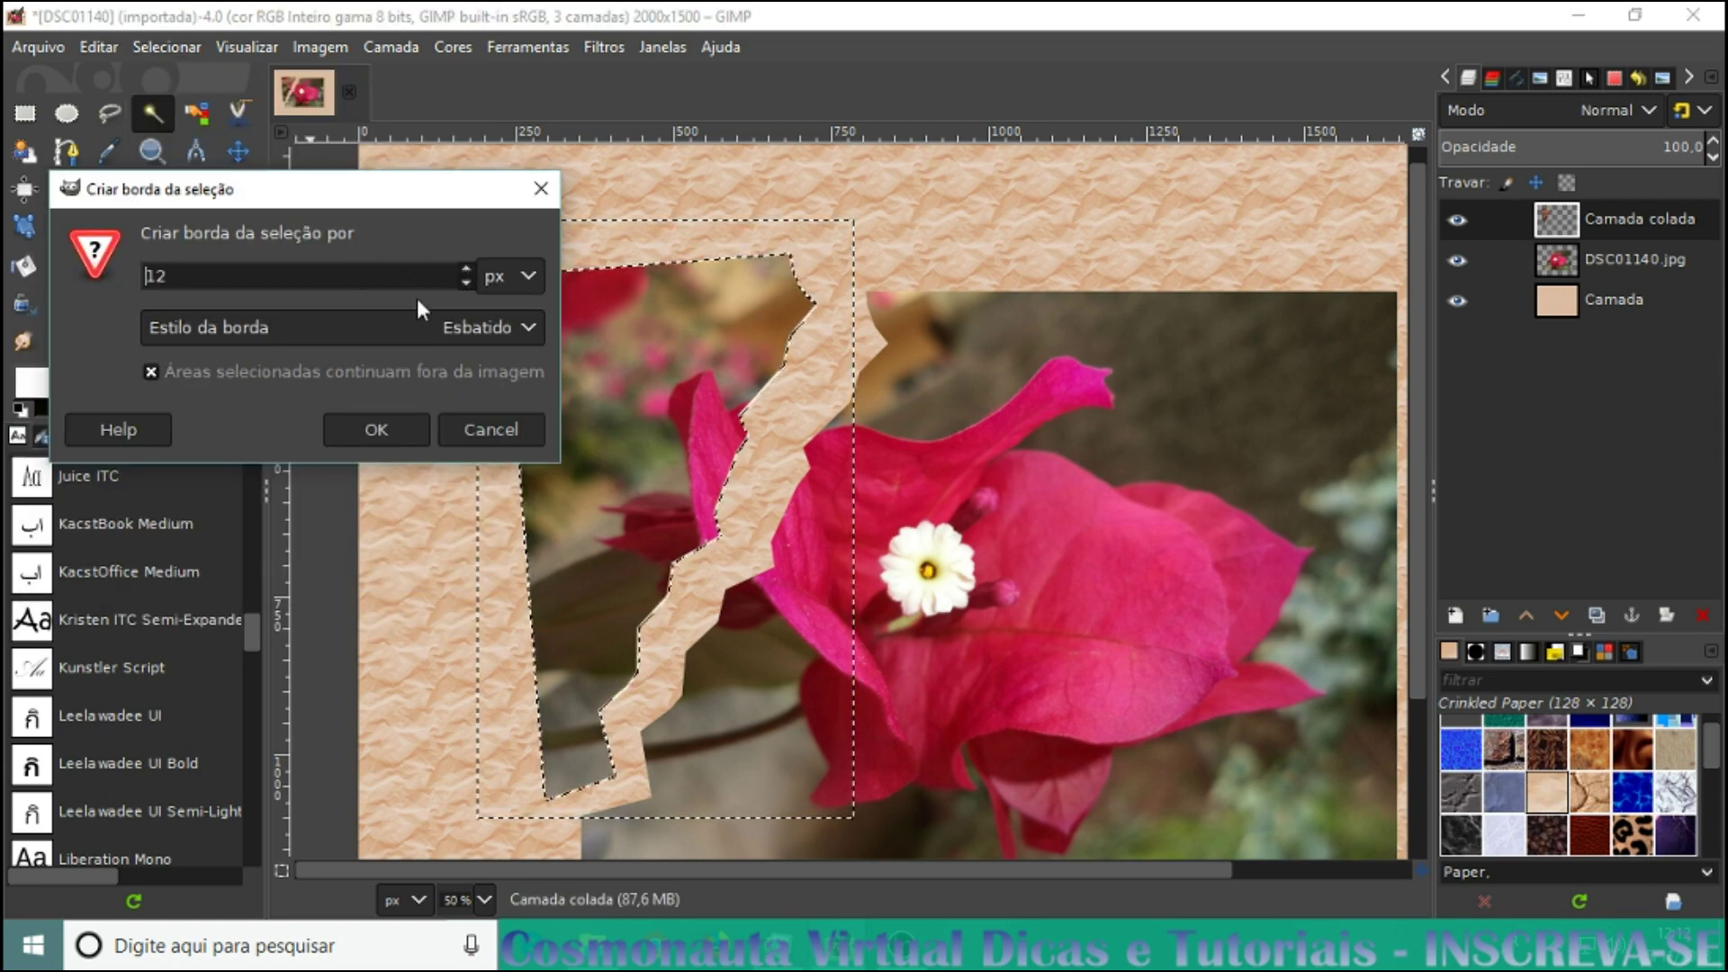
pyautogui.click(534, 324)
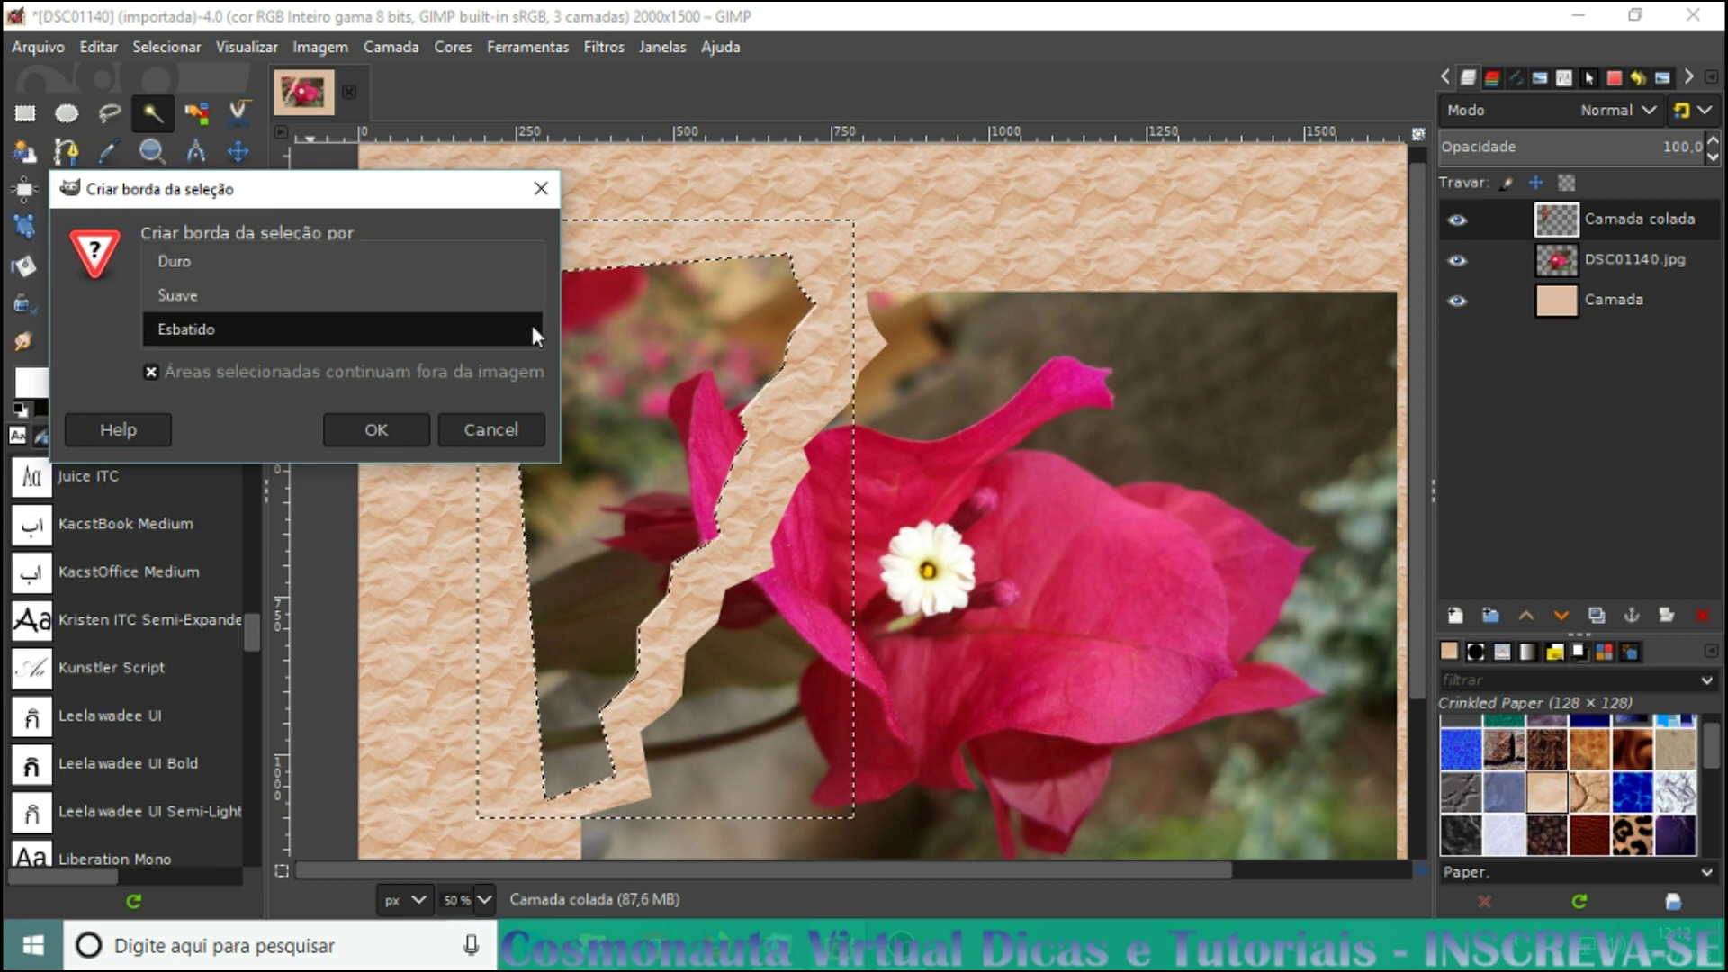
pyautogui.click(212, 330)
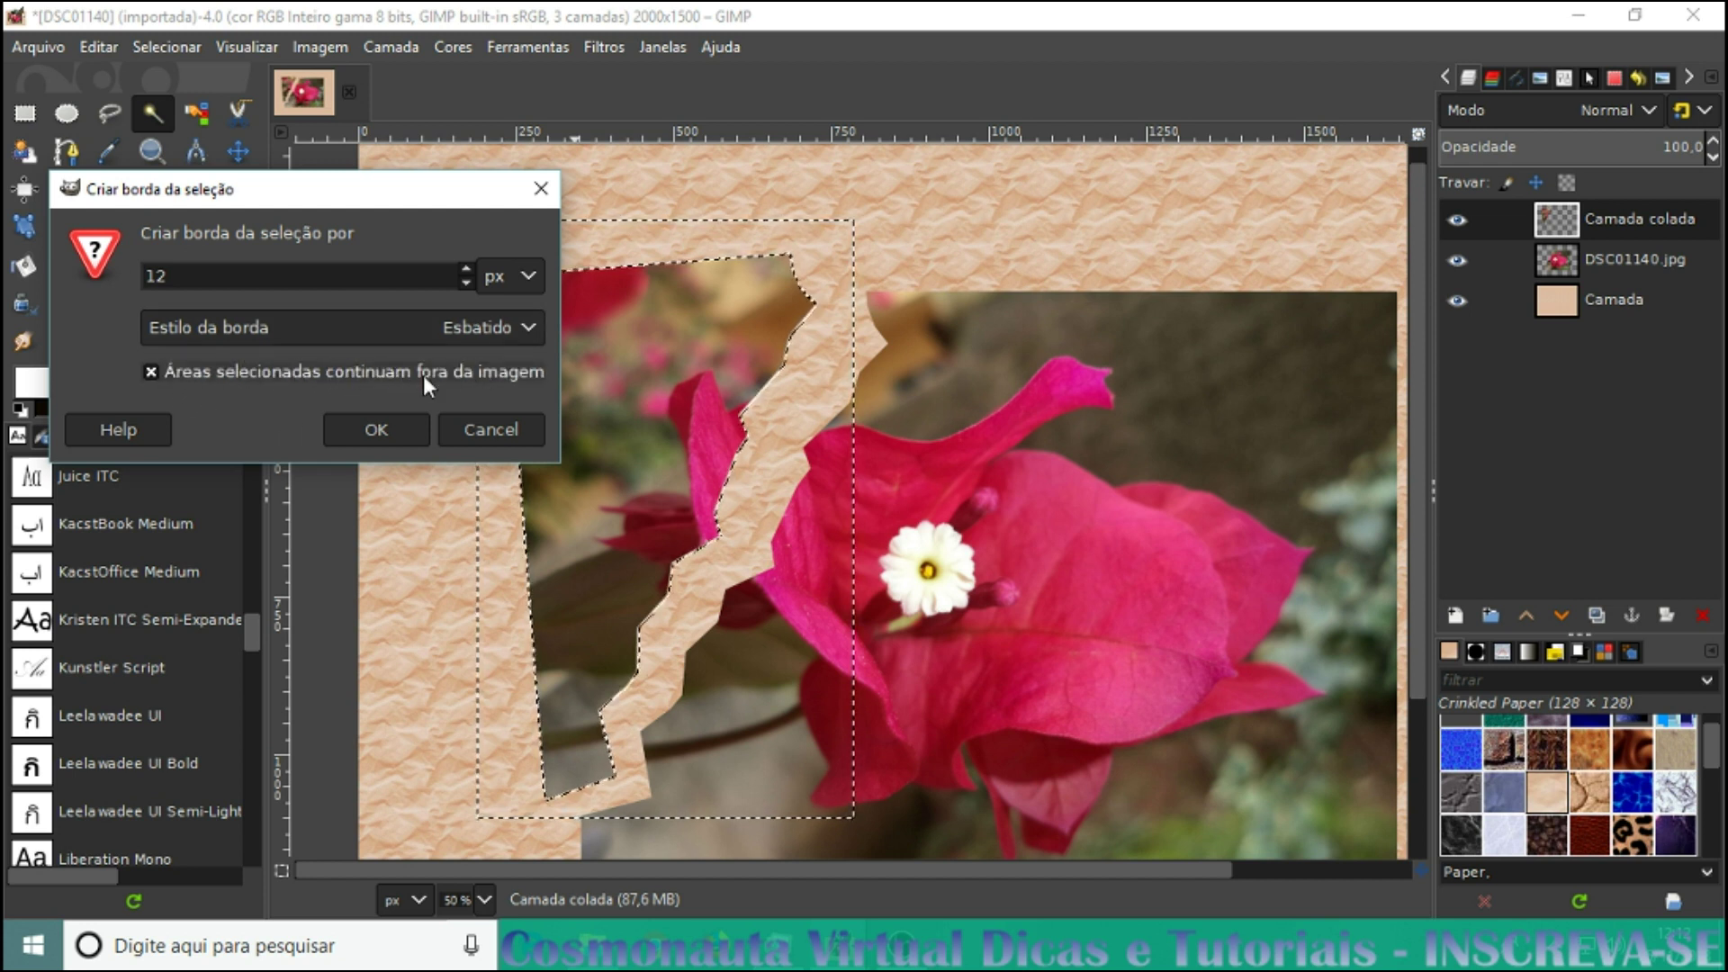
pyautogui.click(371, 425)
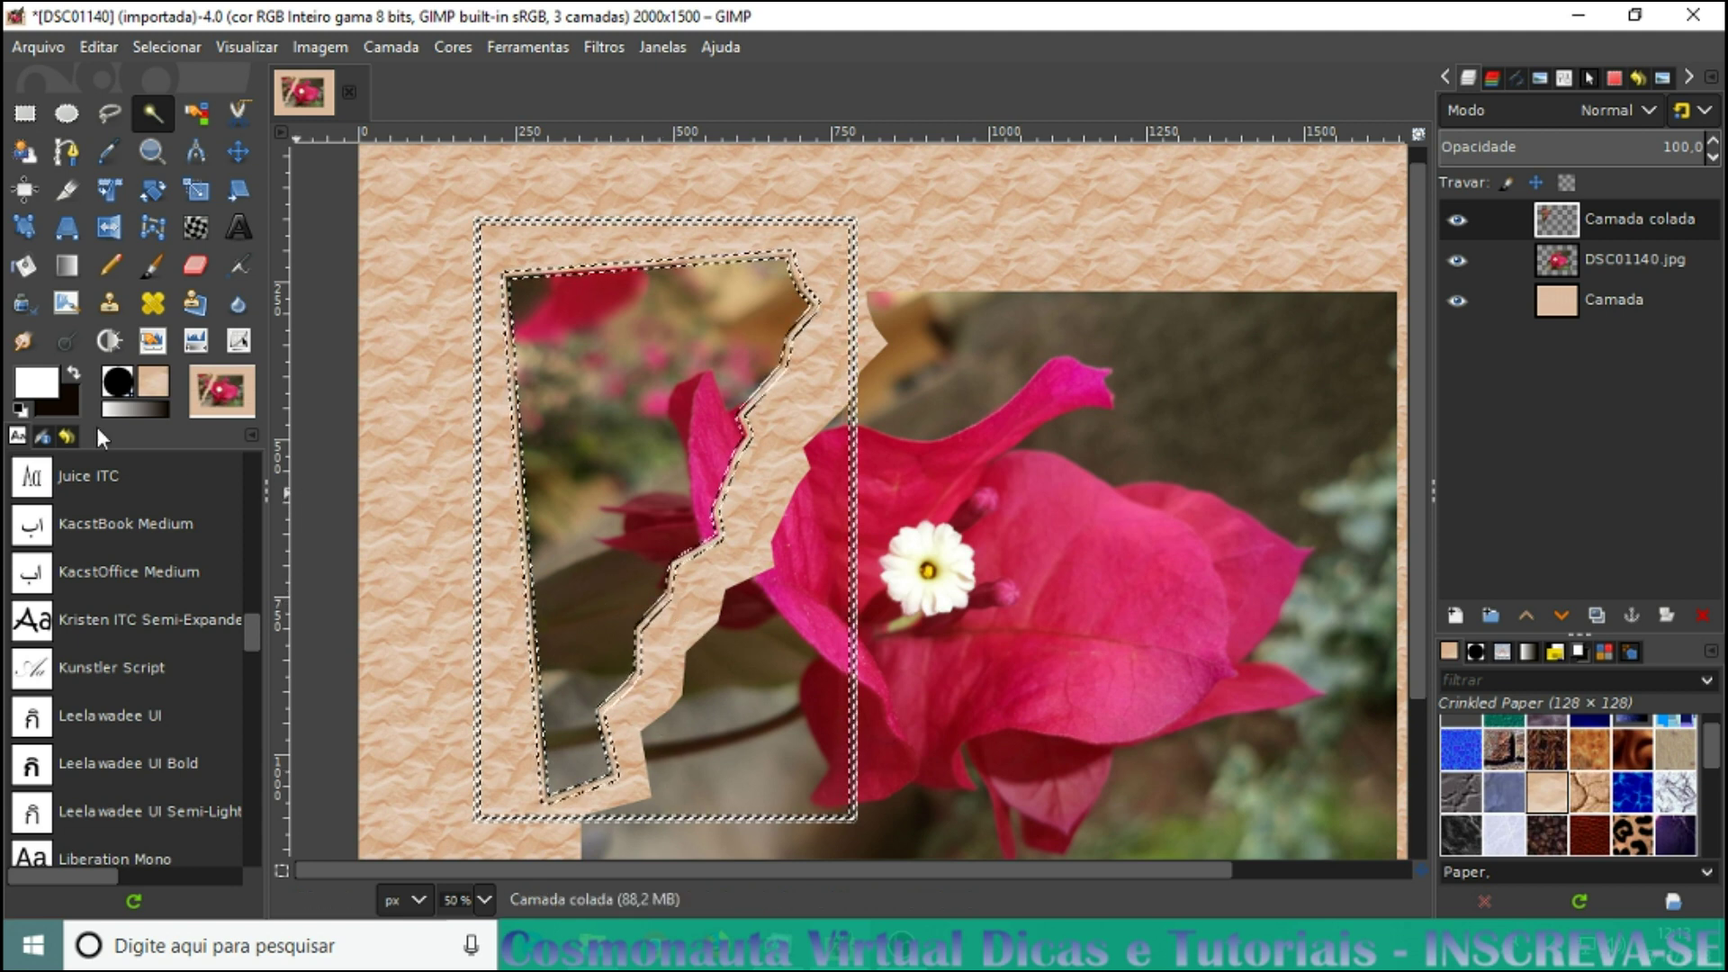
# Keep white as the foreground colour and pick the Paintbrush with the 2. Hardness 100 brush
pyautogui.click(45, 386)
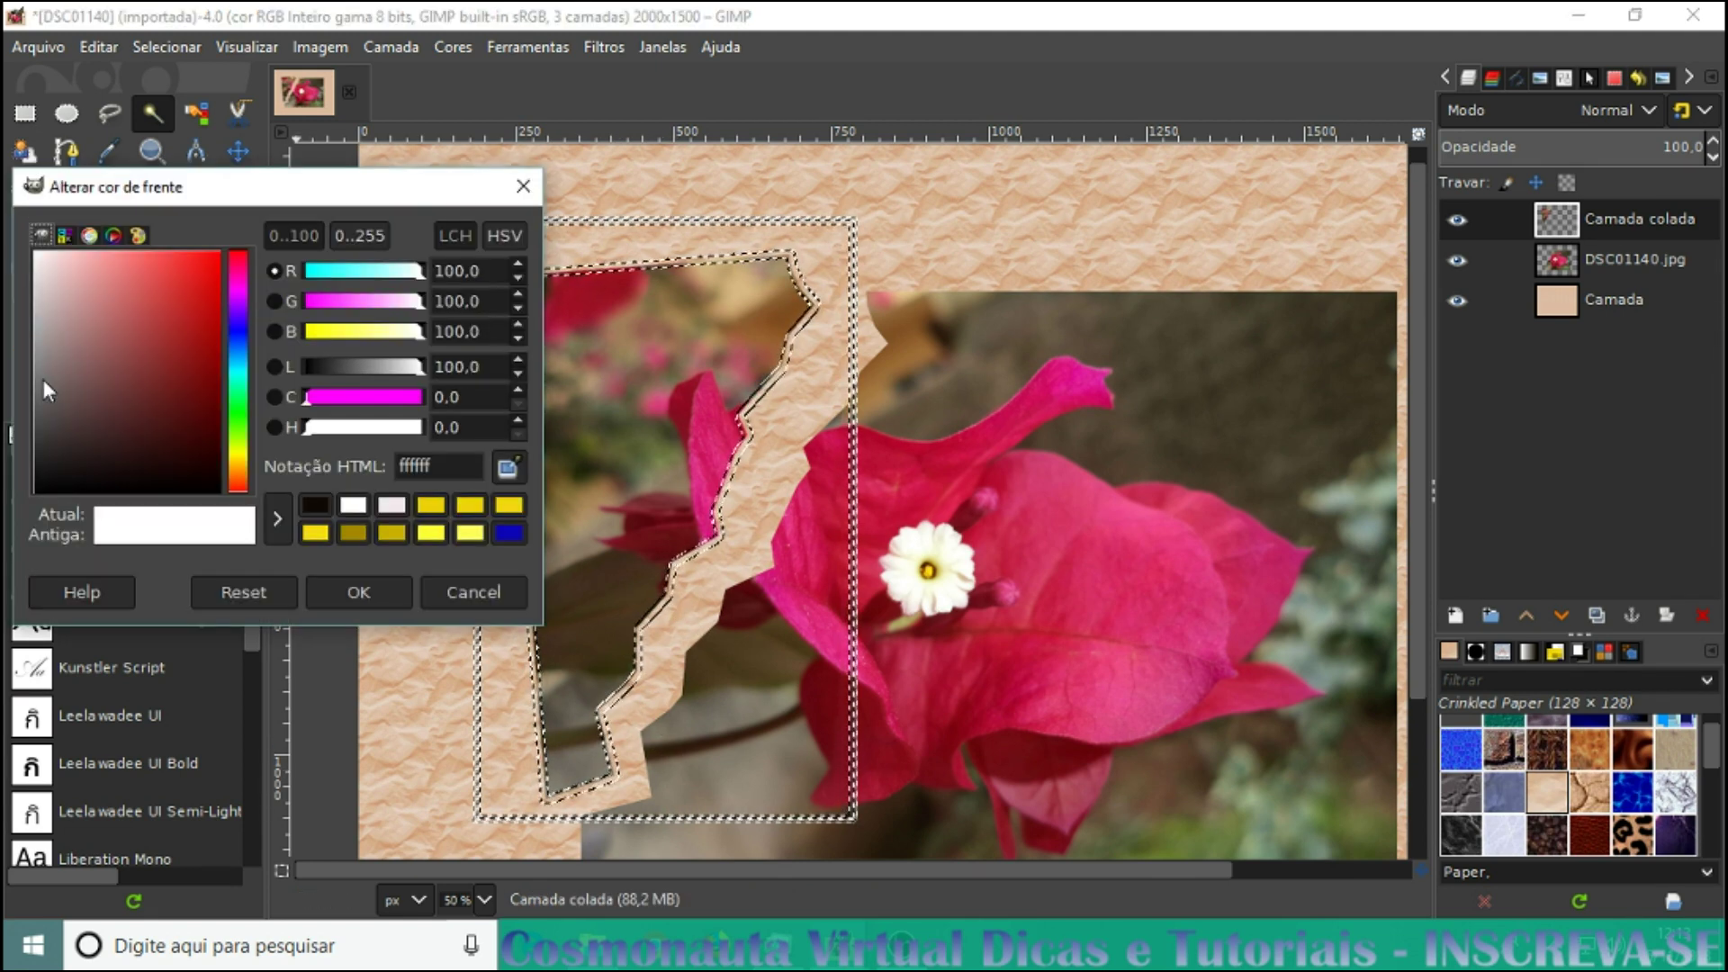
pyautogui.click(522, 186)
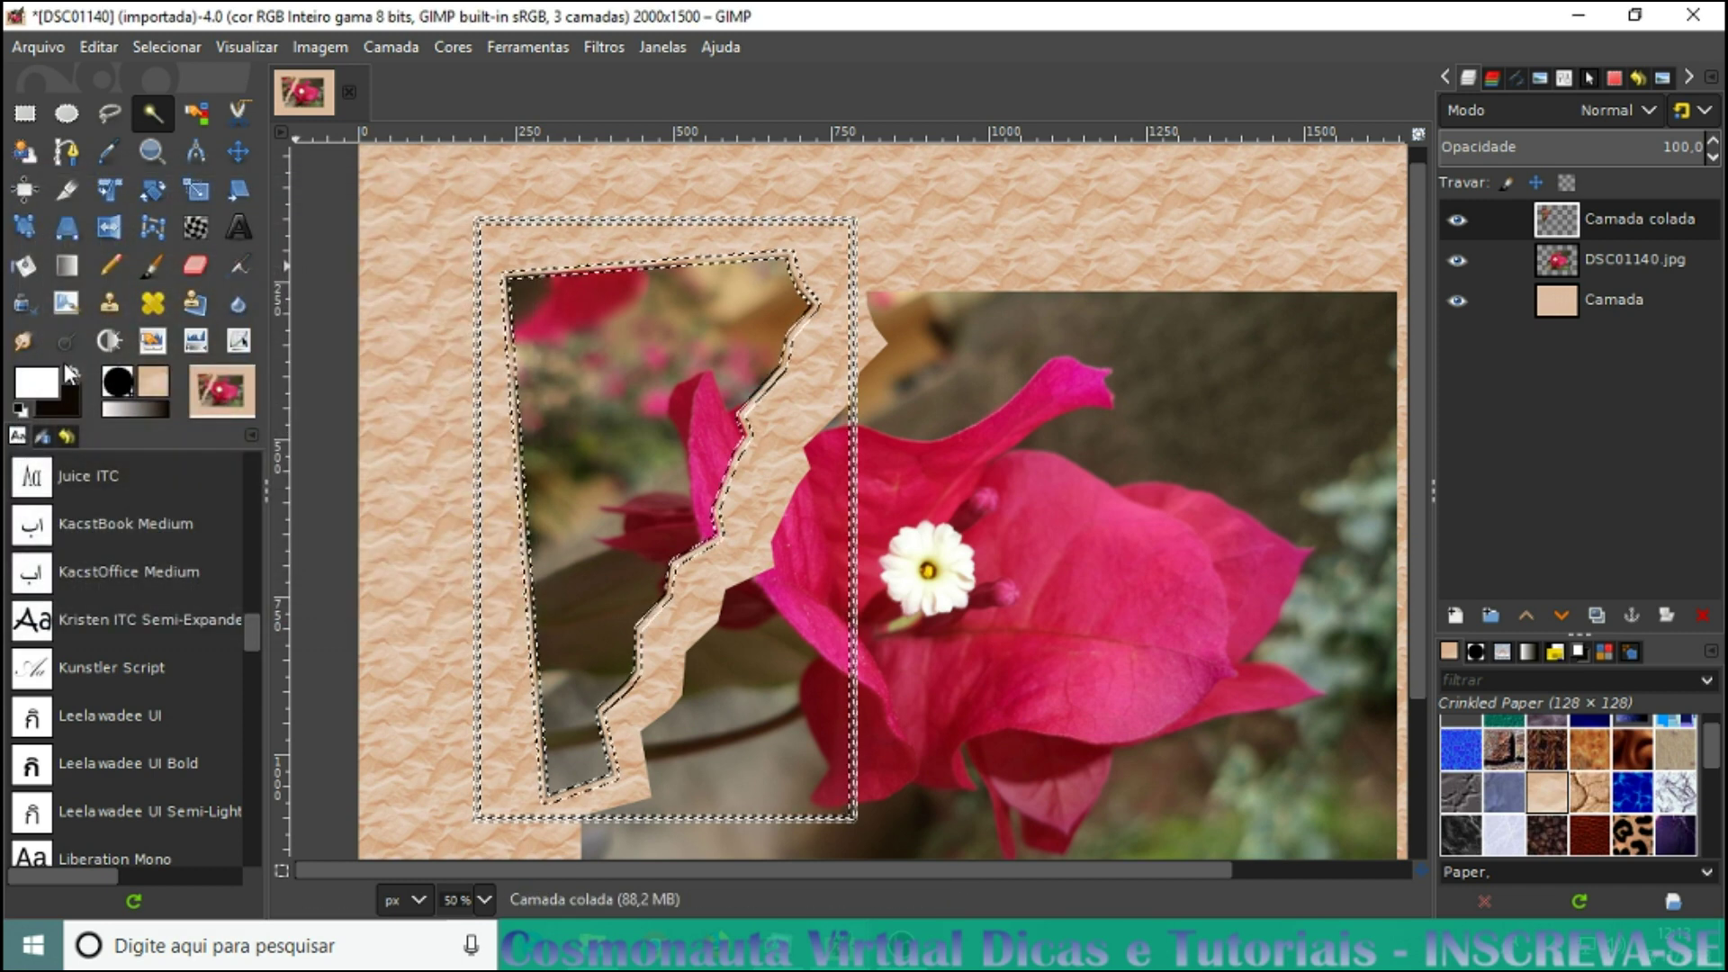
pyautogui.click(150, 266)
pyautogui.click(1461, 217)
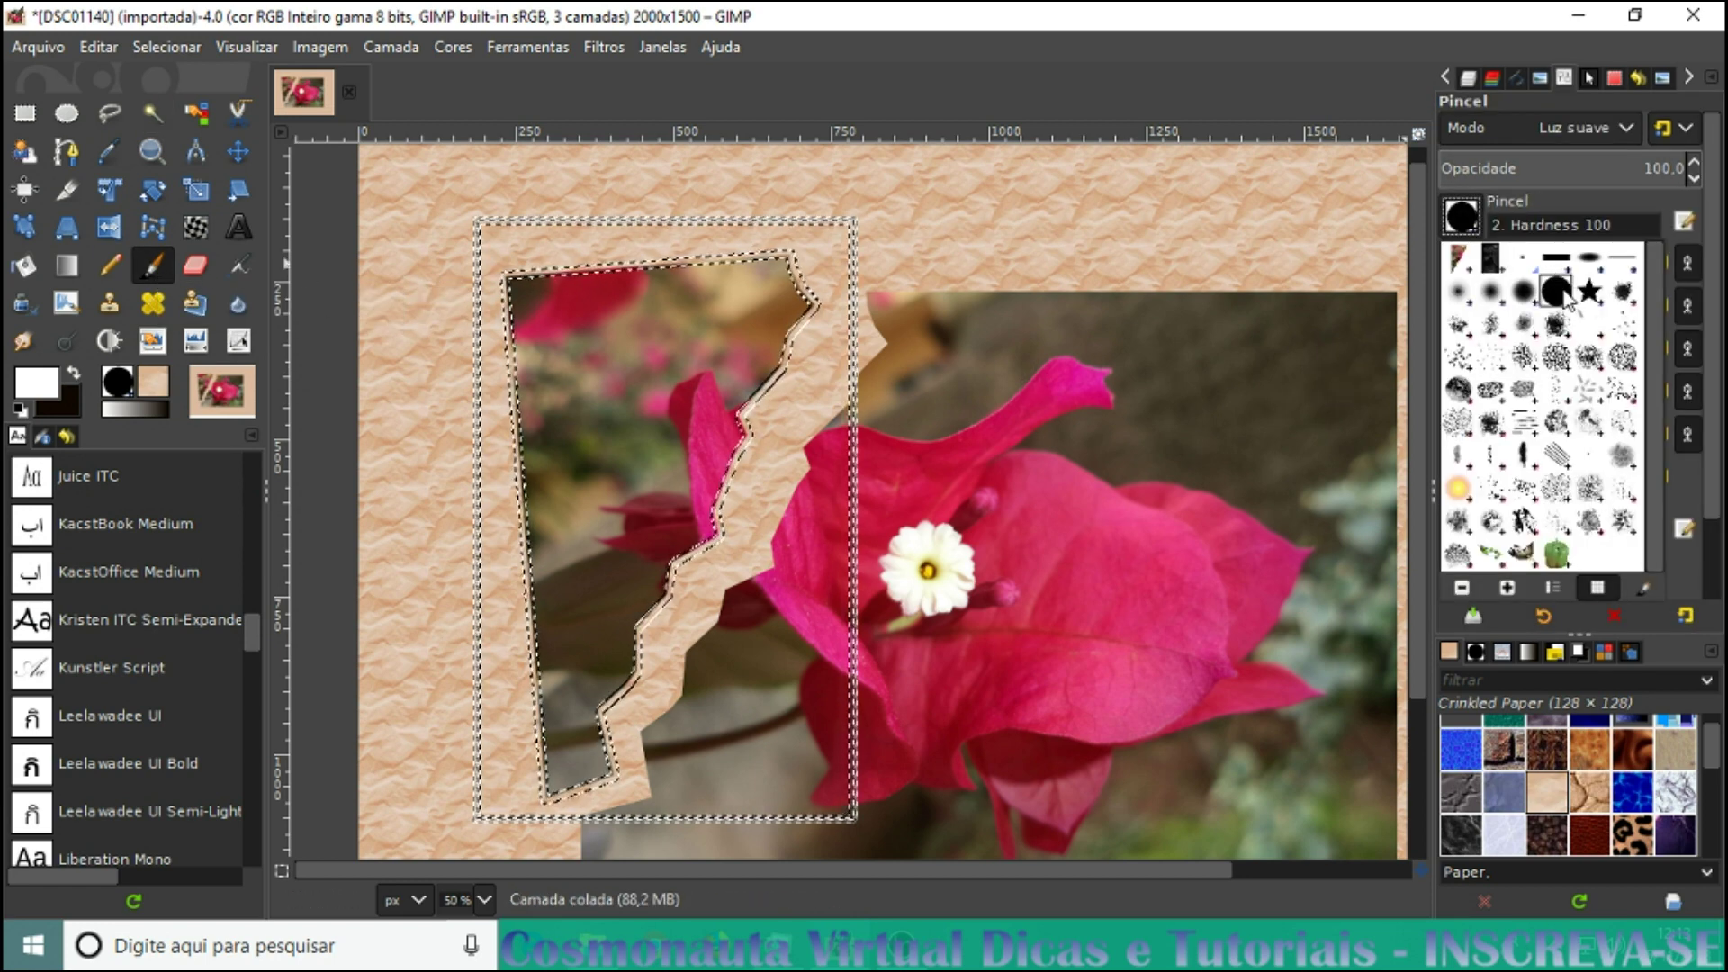
# Zoom in and paint white along the torn piece's bottom and left edges
pyautogui.keyDown('ctrl'); pyautogui.scroll(1, 839, 543); pyautogui.keyUp('ctrl')
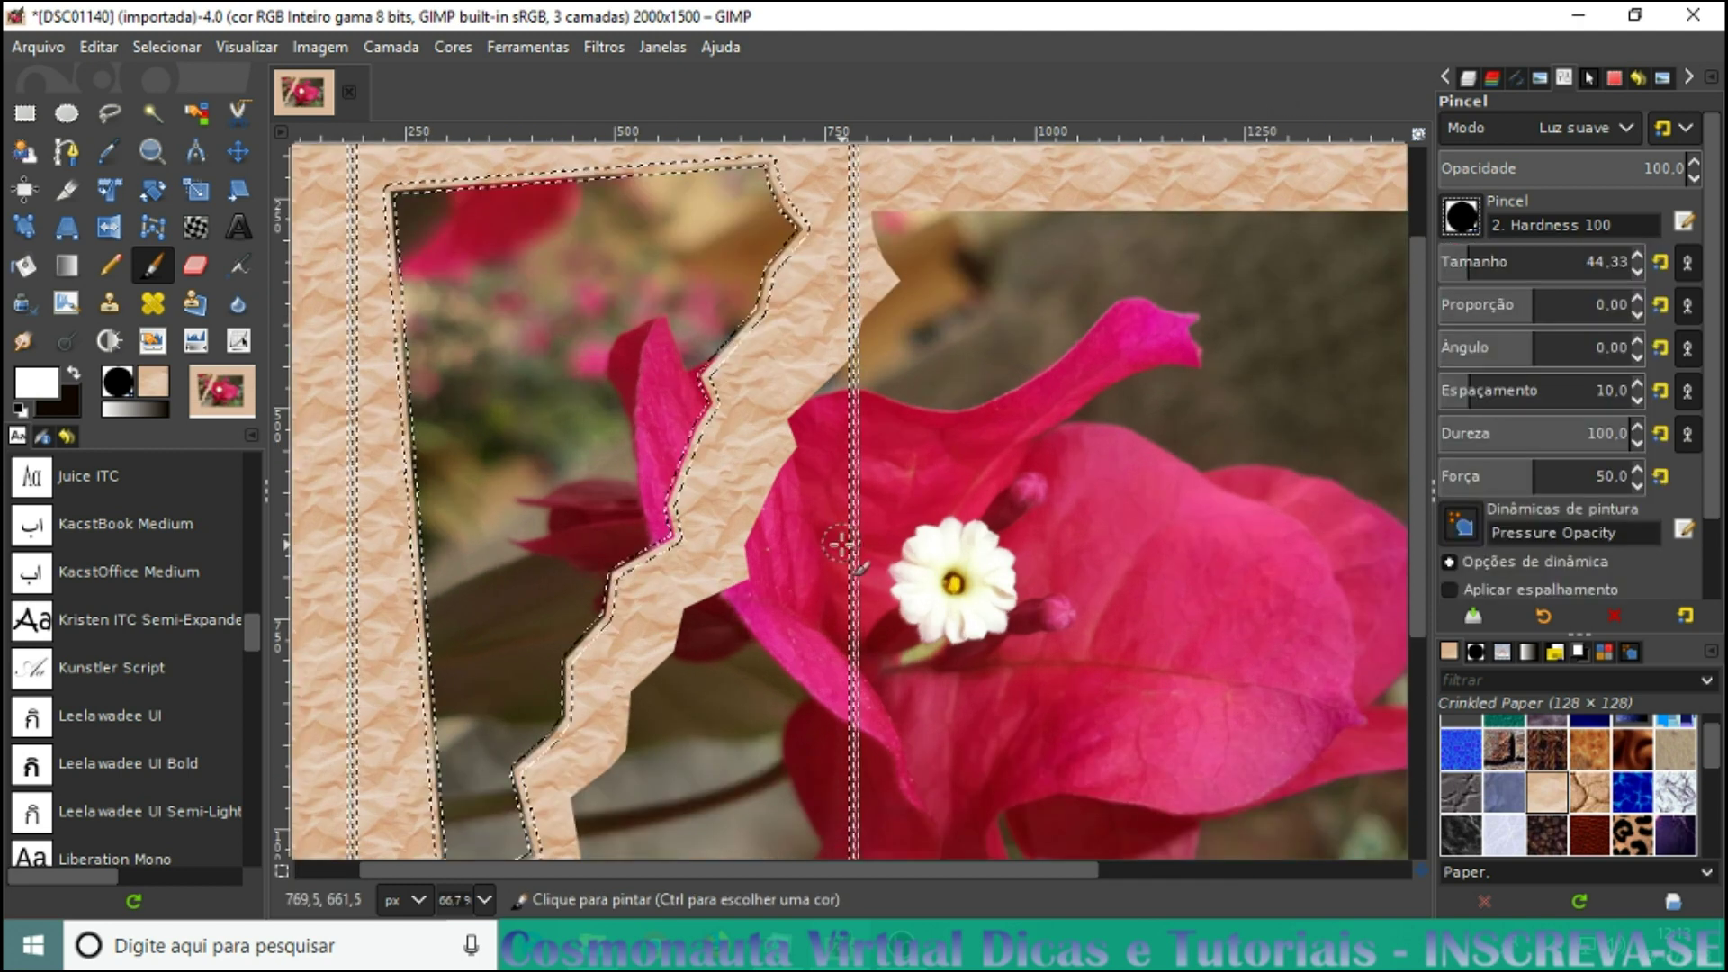
pyautogui.keyDown('ctrl'); pyautogui.scroll(1, 614, 696); pyautogui.keyUp('ctrl')
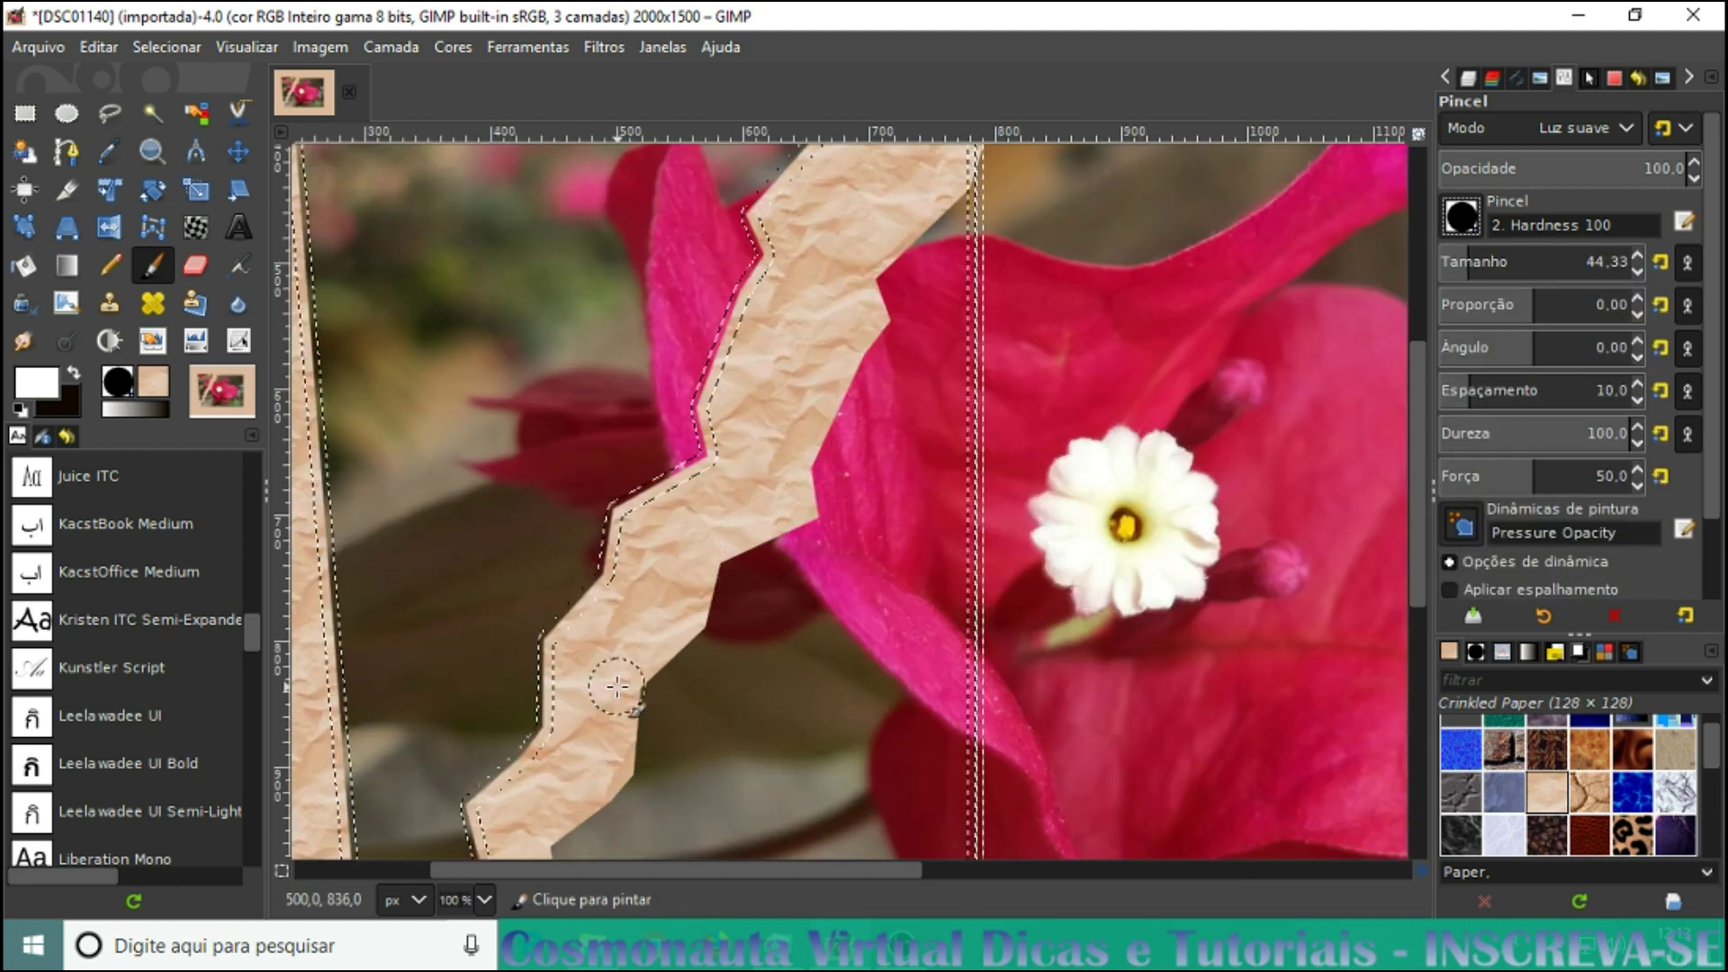
pyautogui.moveTo(873, 866); pyautogui.dragTo(794, 866)
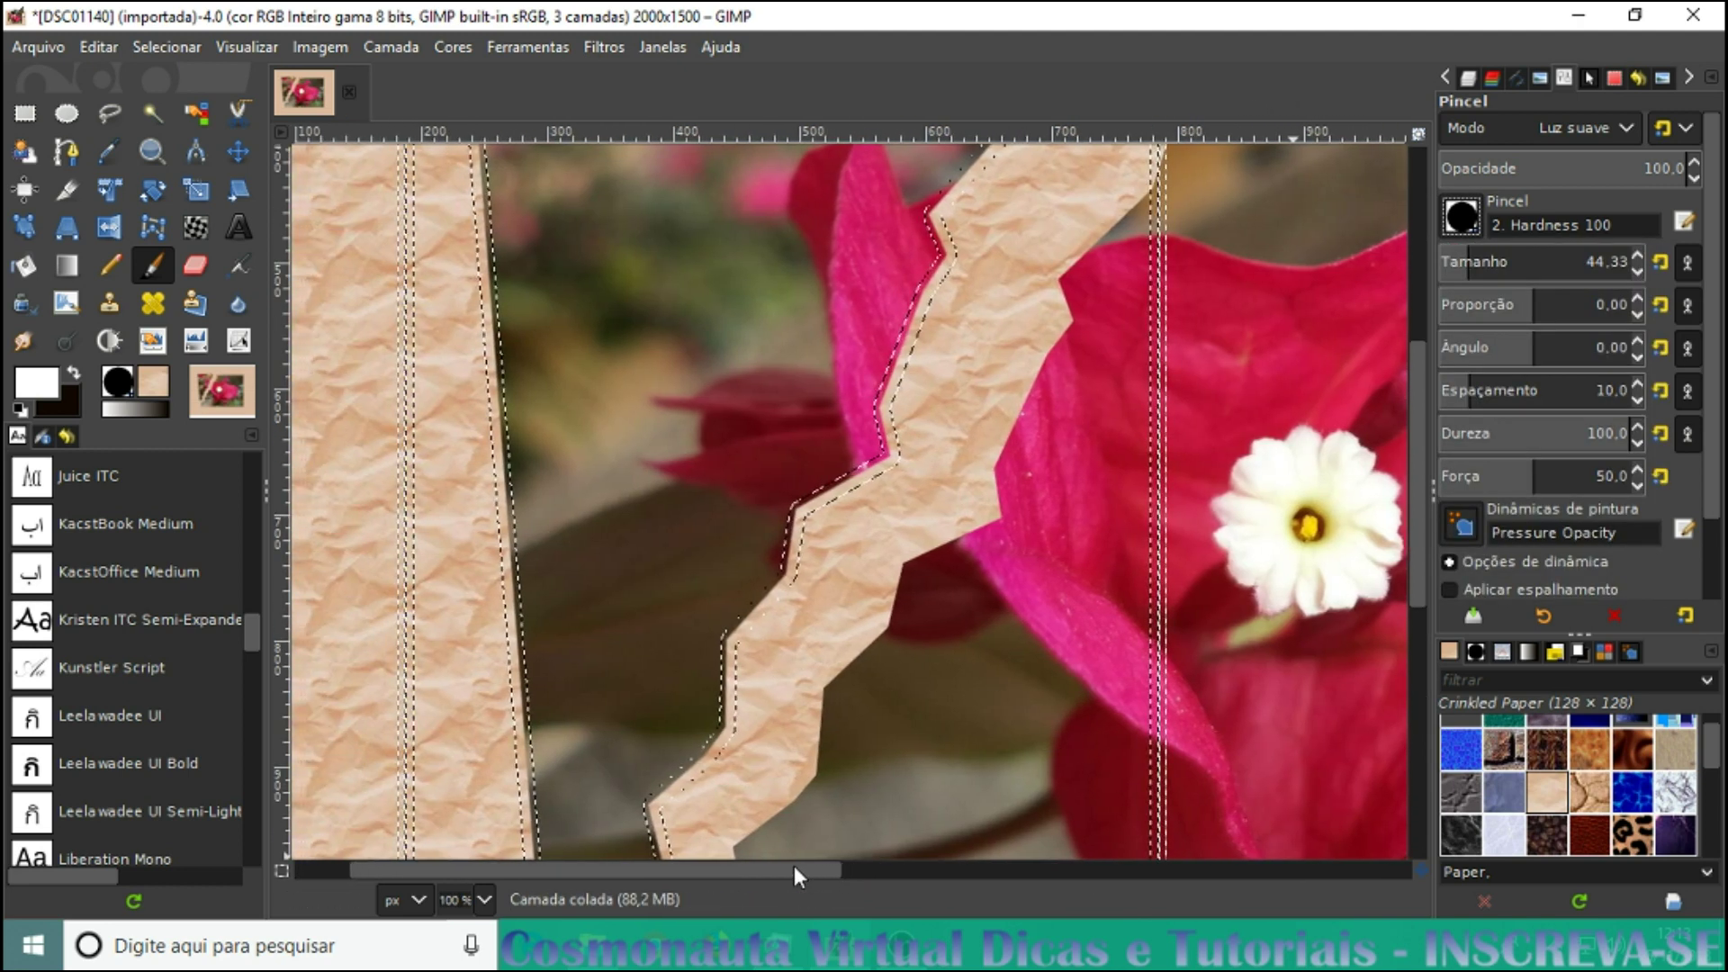
pyautogui.moveTo(1413, 484); pyautogui.dragTo(1412, 560)
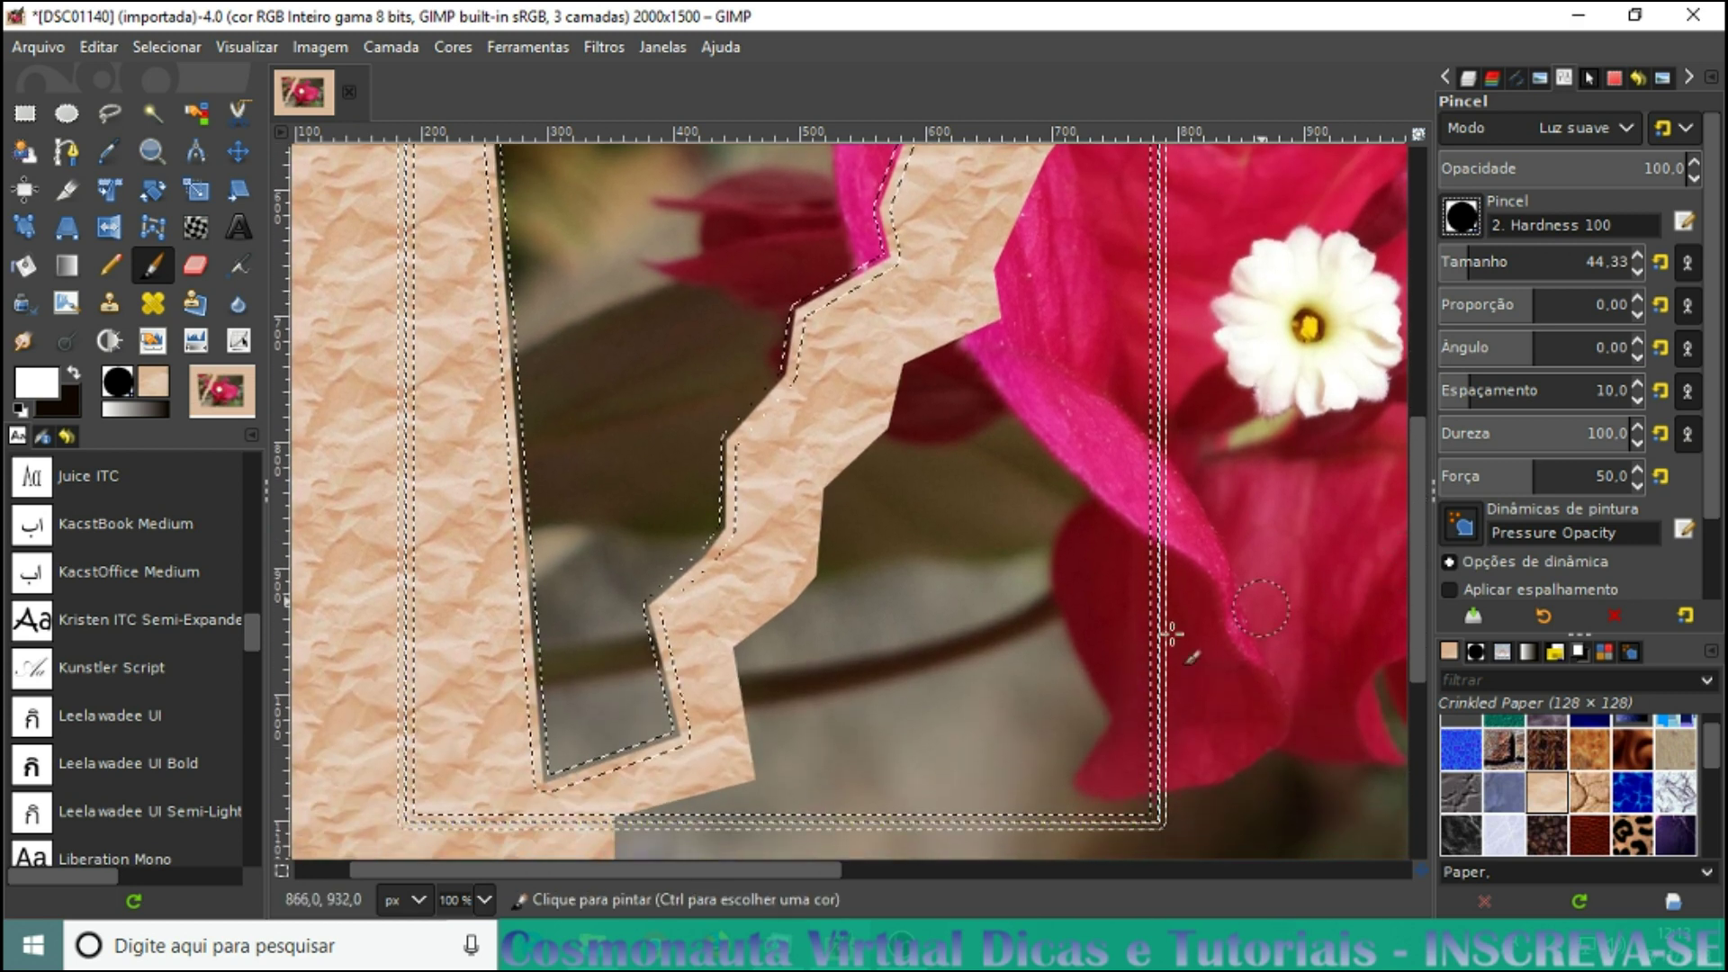
pyautogui.moveTo(648, 756)
pyautogui.mouseDown()
pyautogui.moveTo(526, 684)
pyautogui.moveTo(497, 501)
pyautogui.mouseUp()
pyautogui.moveTo(502, 393)
pyautogui.mouseDown()
pyautogui.moveTo(499, 347)
pyautogui.moveTo(630, 808)
pyautogui.moveTo(573, 779)
pyautogui.moveTo(590, 790)
pyautogui.moveTo(694, 725)
pyautogui.moveTo(654, 621)
pyautogui.moveTo(722, 564)
pyautogui.moveTo(733, 472)
pyautogui.mouseUp()
# Paint white up the jagged right edge, then zoom out to see the whole photo
pyautogui.scroll(5, 734, 472)
pyautogui.moveTo(936, 369)
pyautogui.mouseDown()
pyautogui.moveTo(1010, 301)
pyautogui.moveTo(1042, 225)
pyautogui.mouseUp()
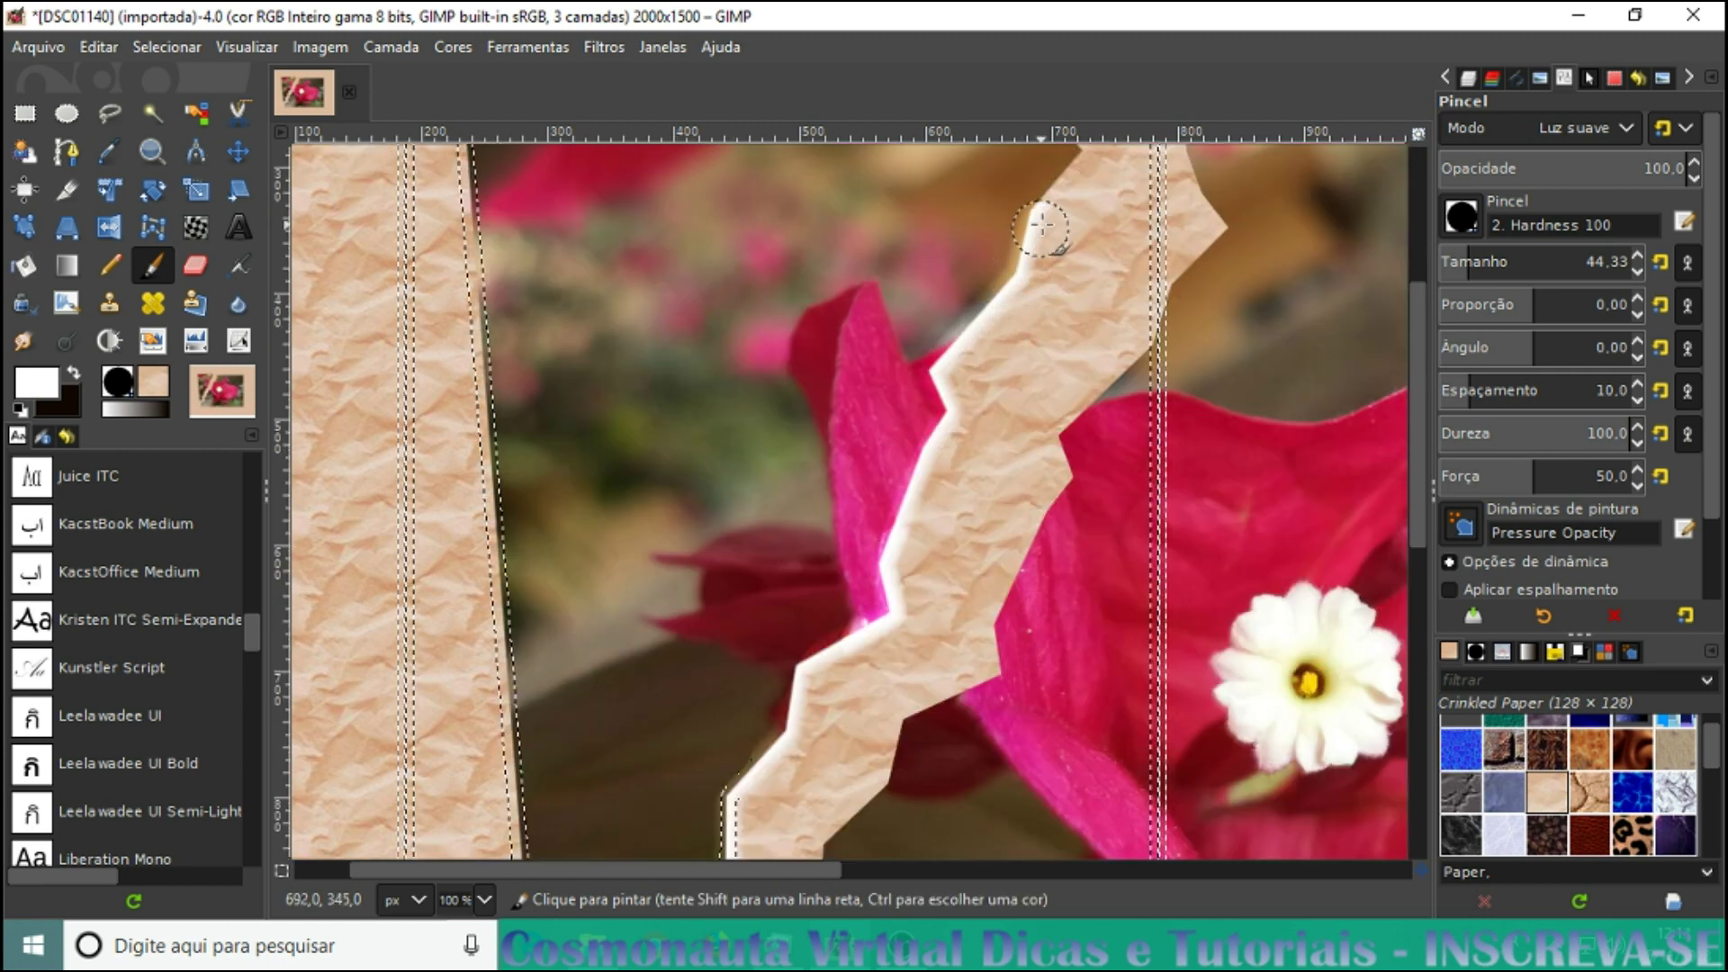
pyautogui.scroll(5, 1042, 225)
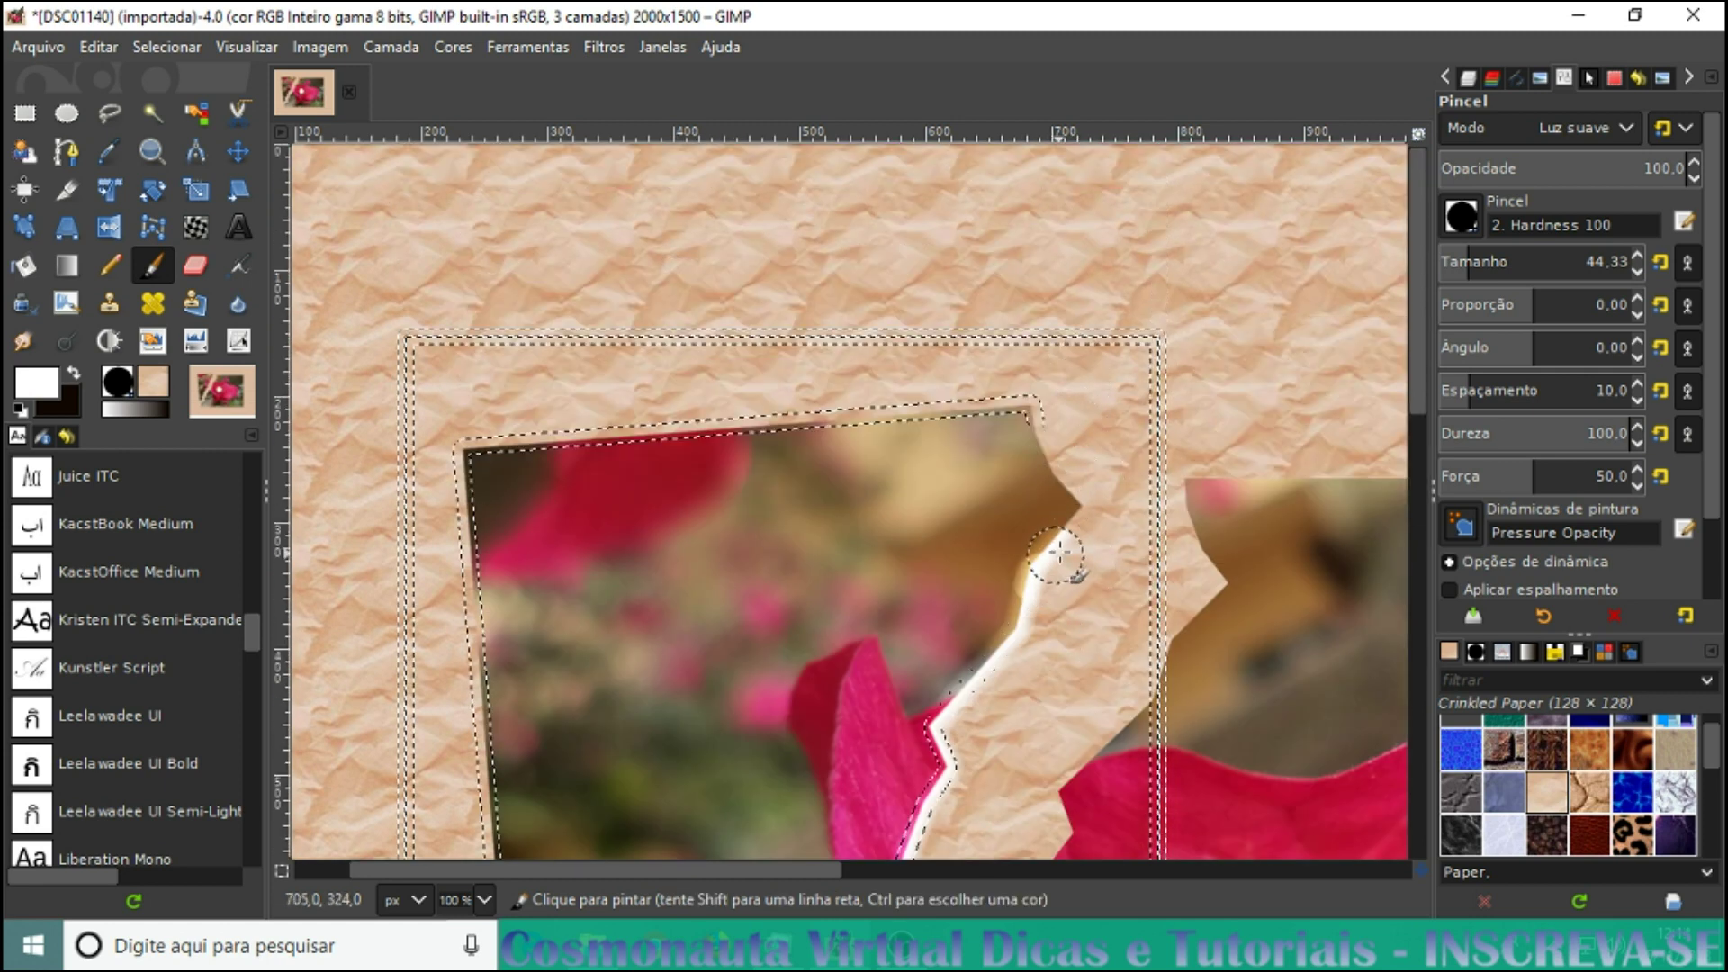
pyautogui.moveTo(1060, 553)
pyautogui.mouseDown()
pyautogui.moveTo(1085, 508)
pyautogui.moveTo(1051, 425)
pyautogui.mouseUp()
pyautogui.press('-')
pyautogui.press('-')
pyautogui.press('-')
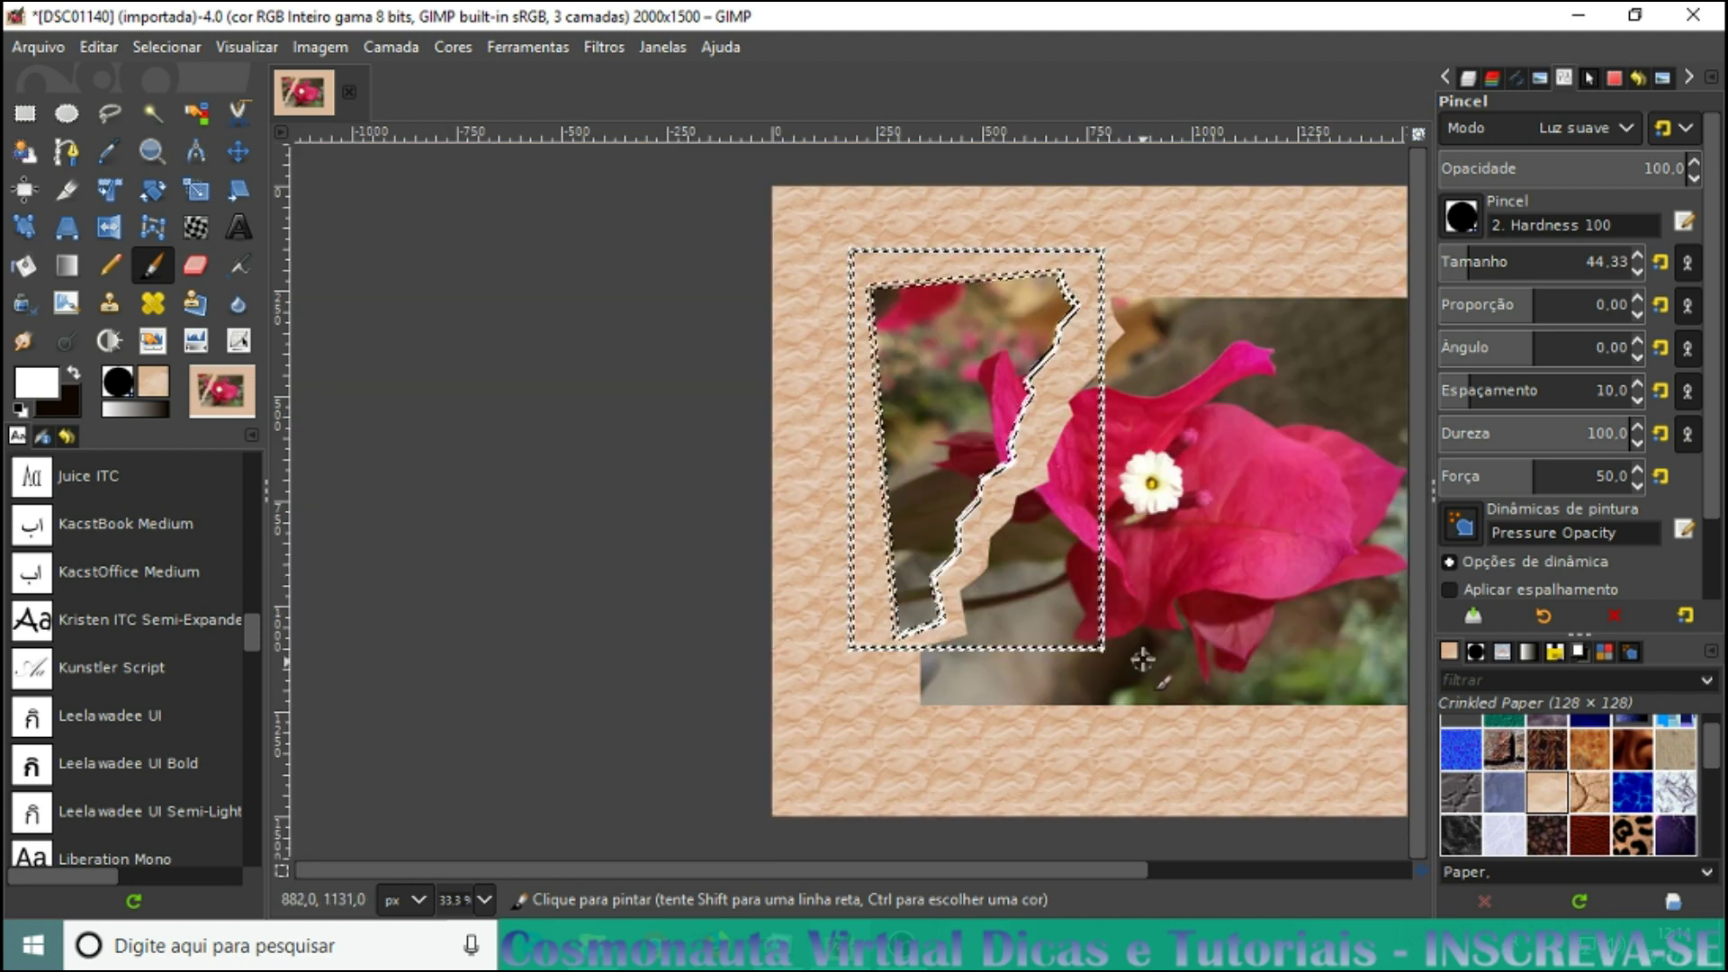
# Clear the selection, activate the DSC01140.jpg layer and fuzzy-select the right-hand photo piece
pyautogui.click(197, 45)
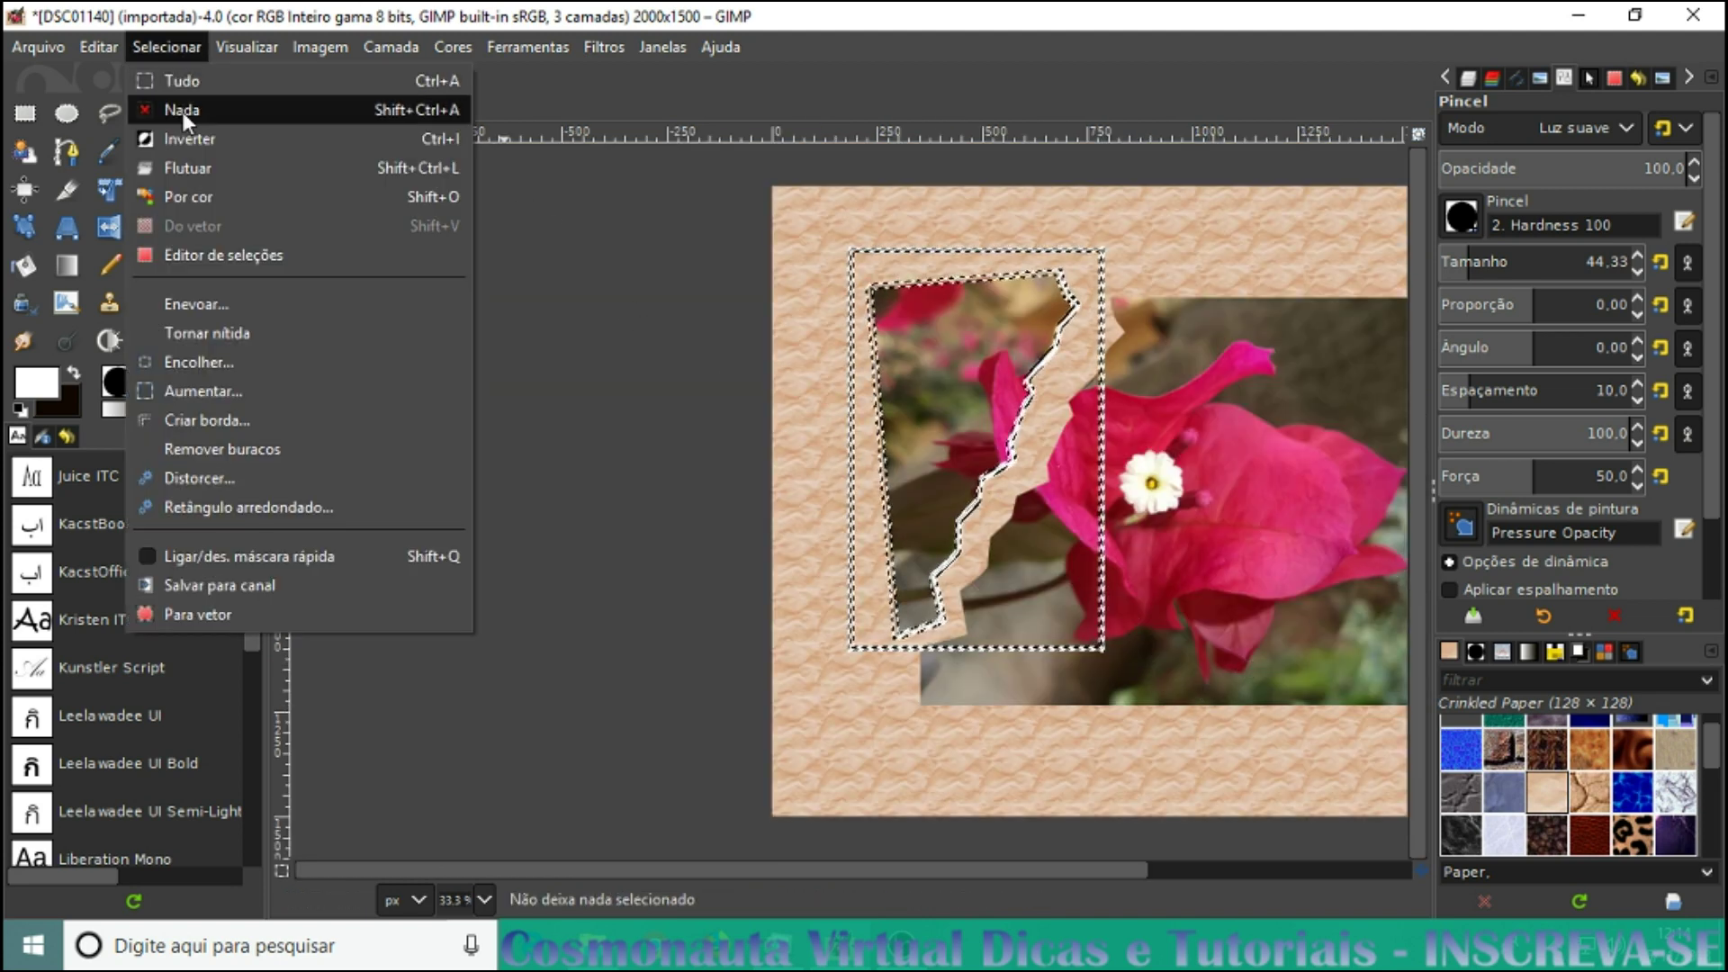
pyautogui.click(182, 112)
pyautogui.click(1470, 75)
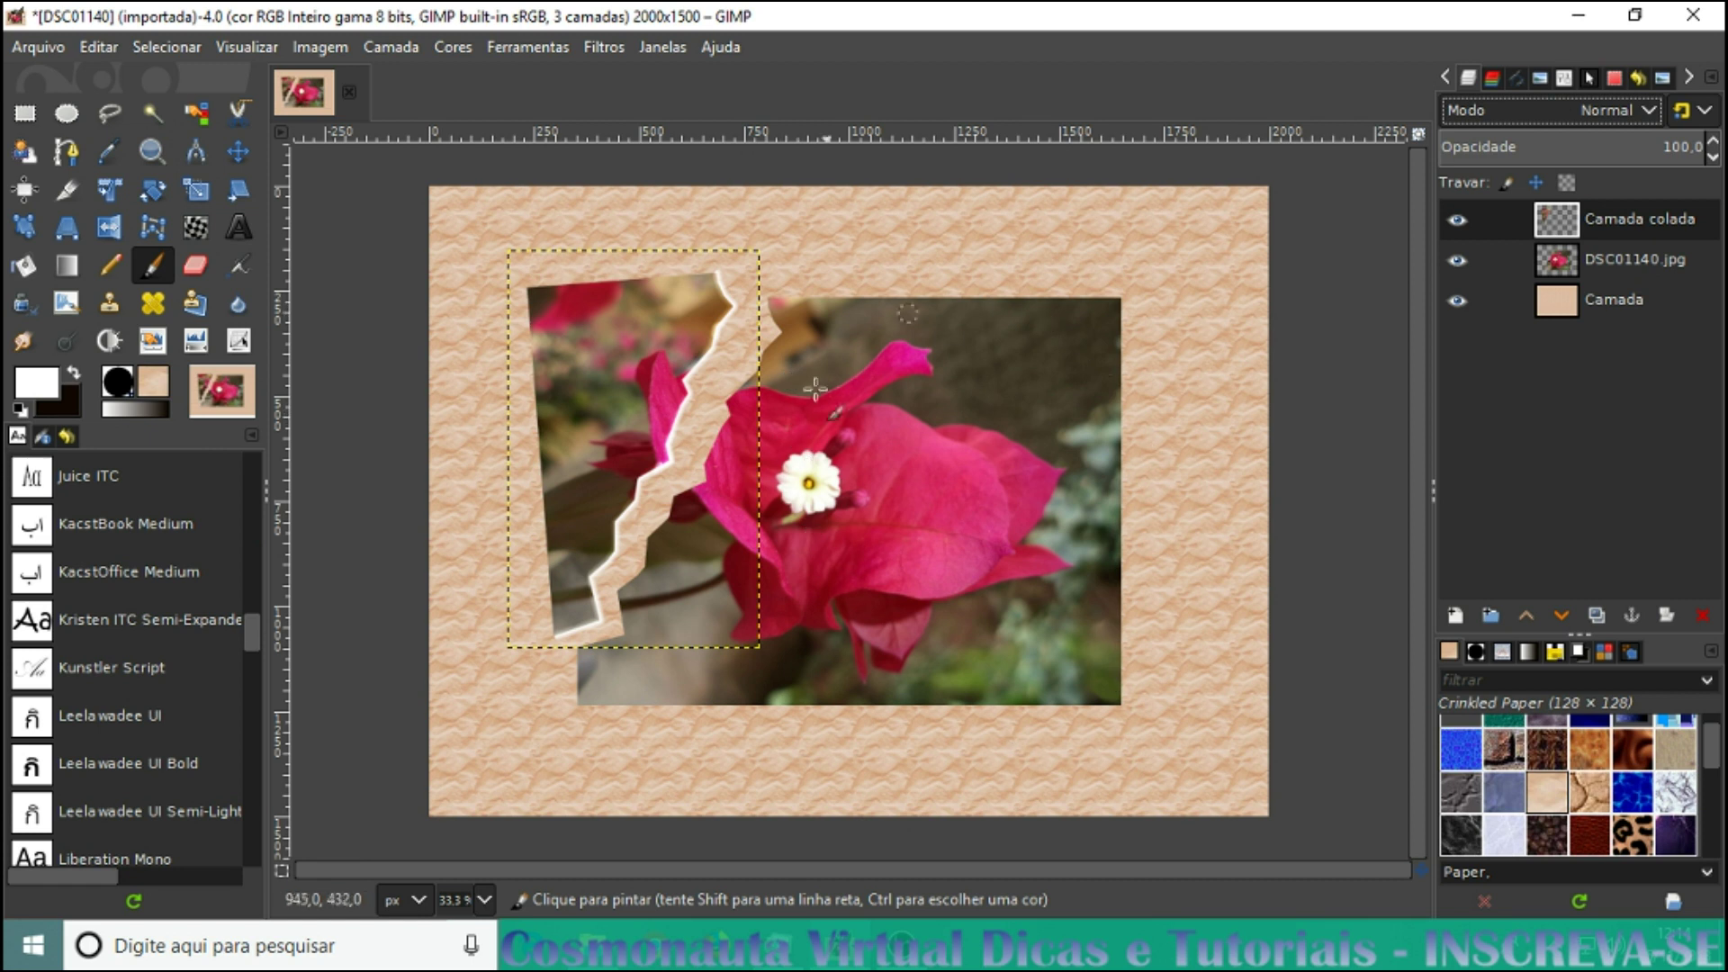
pyautogui.click(1569, 267)
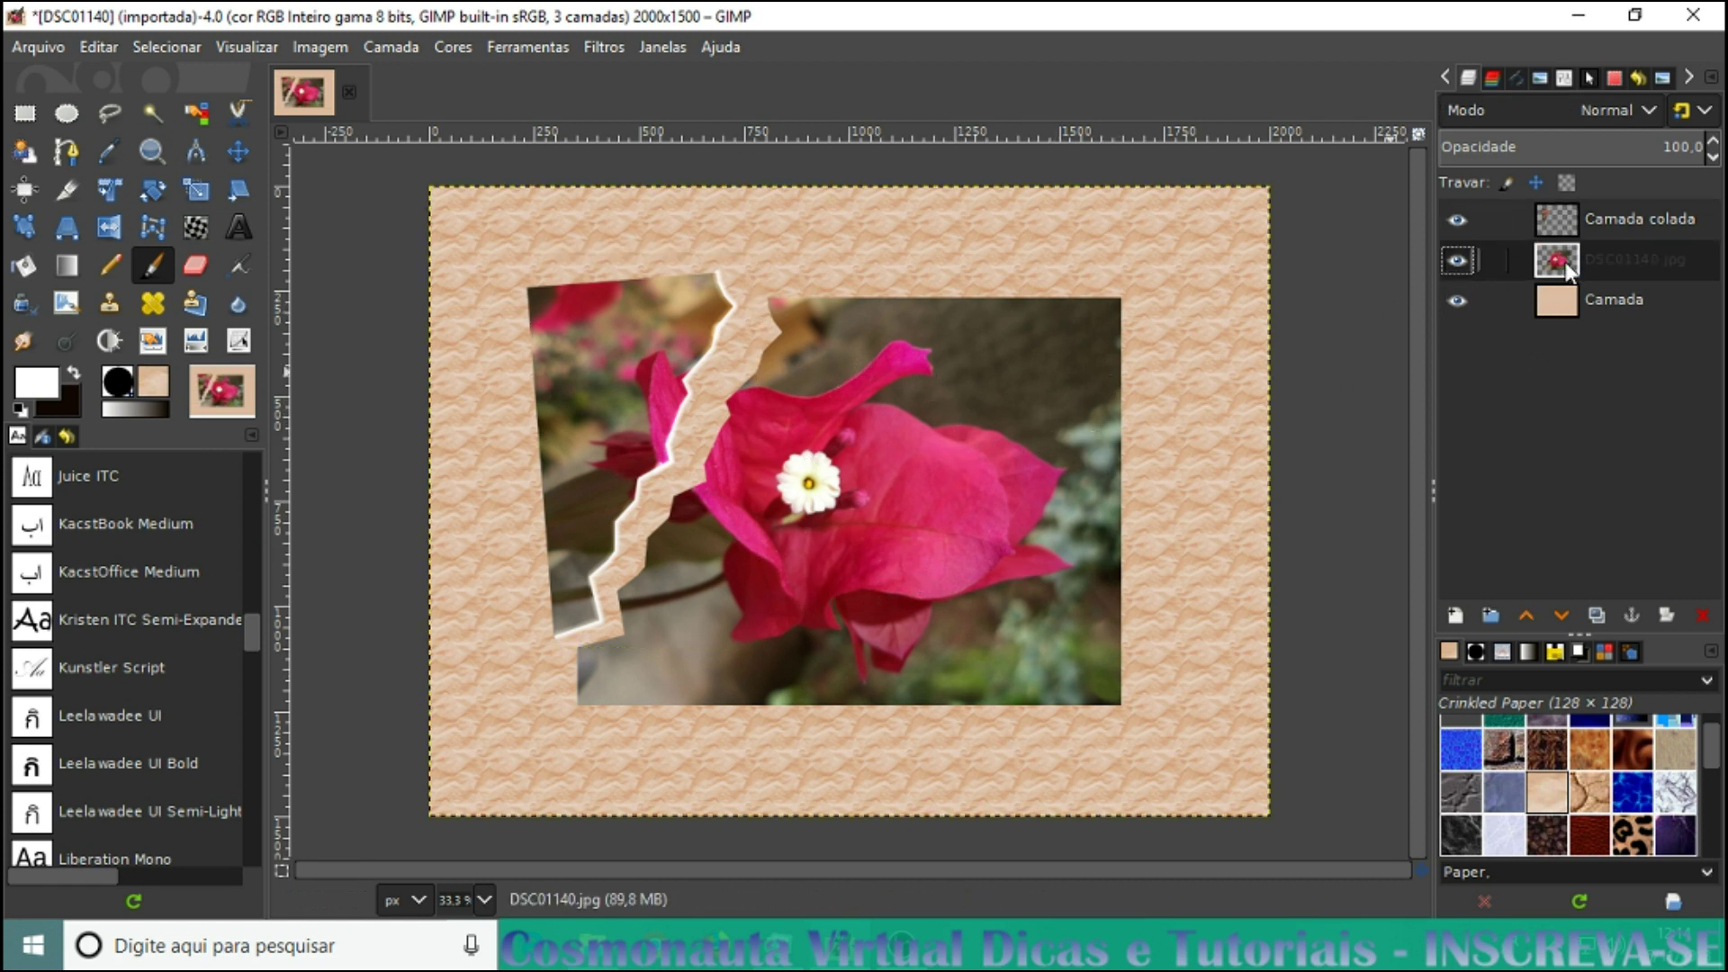
pyautogui.click(158, 111)
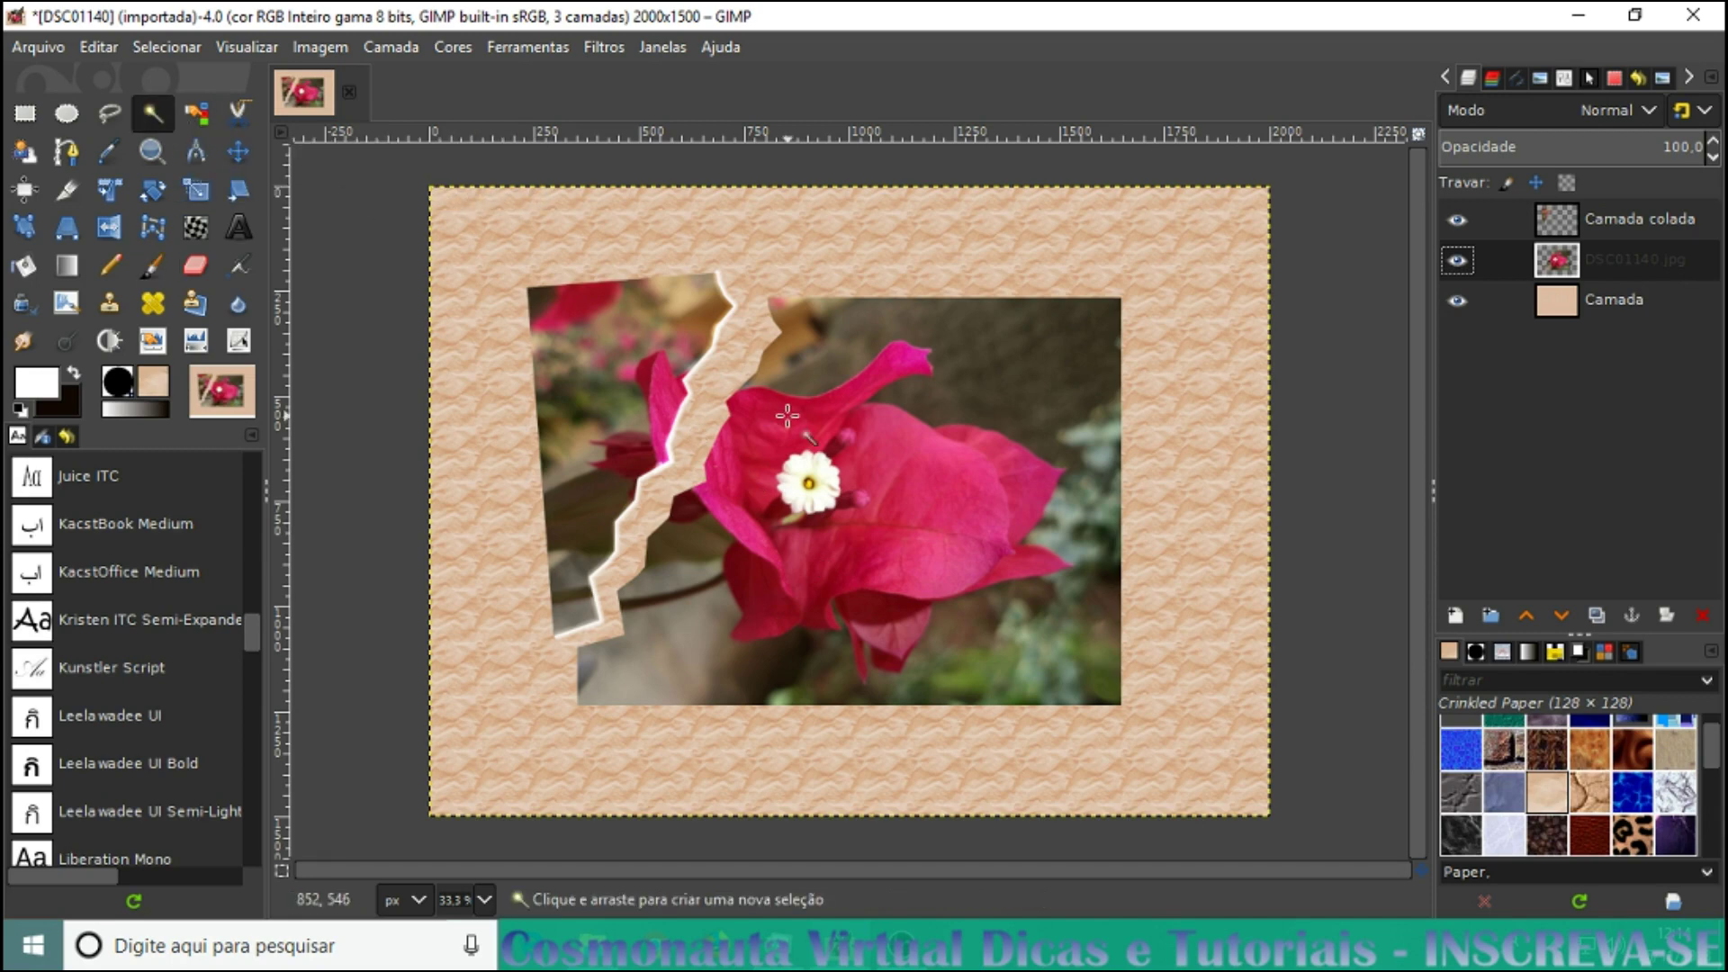
pyautogui.click(760, 343)
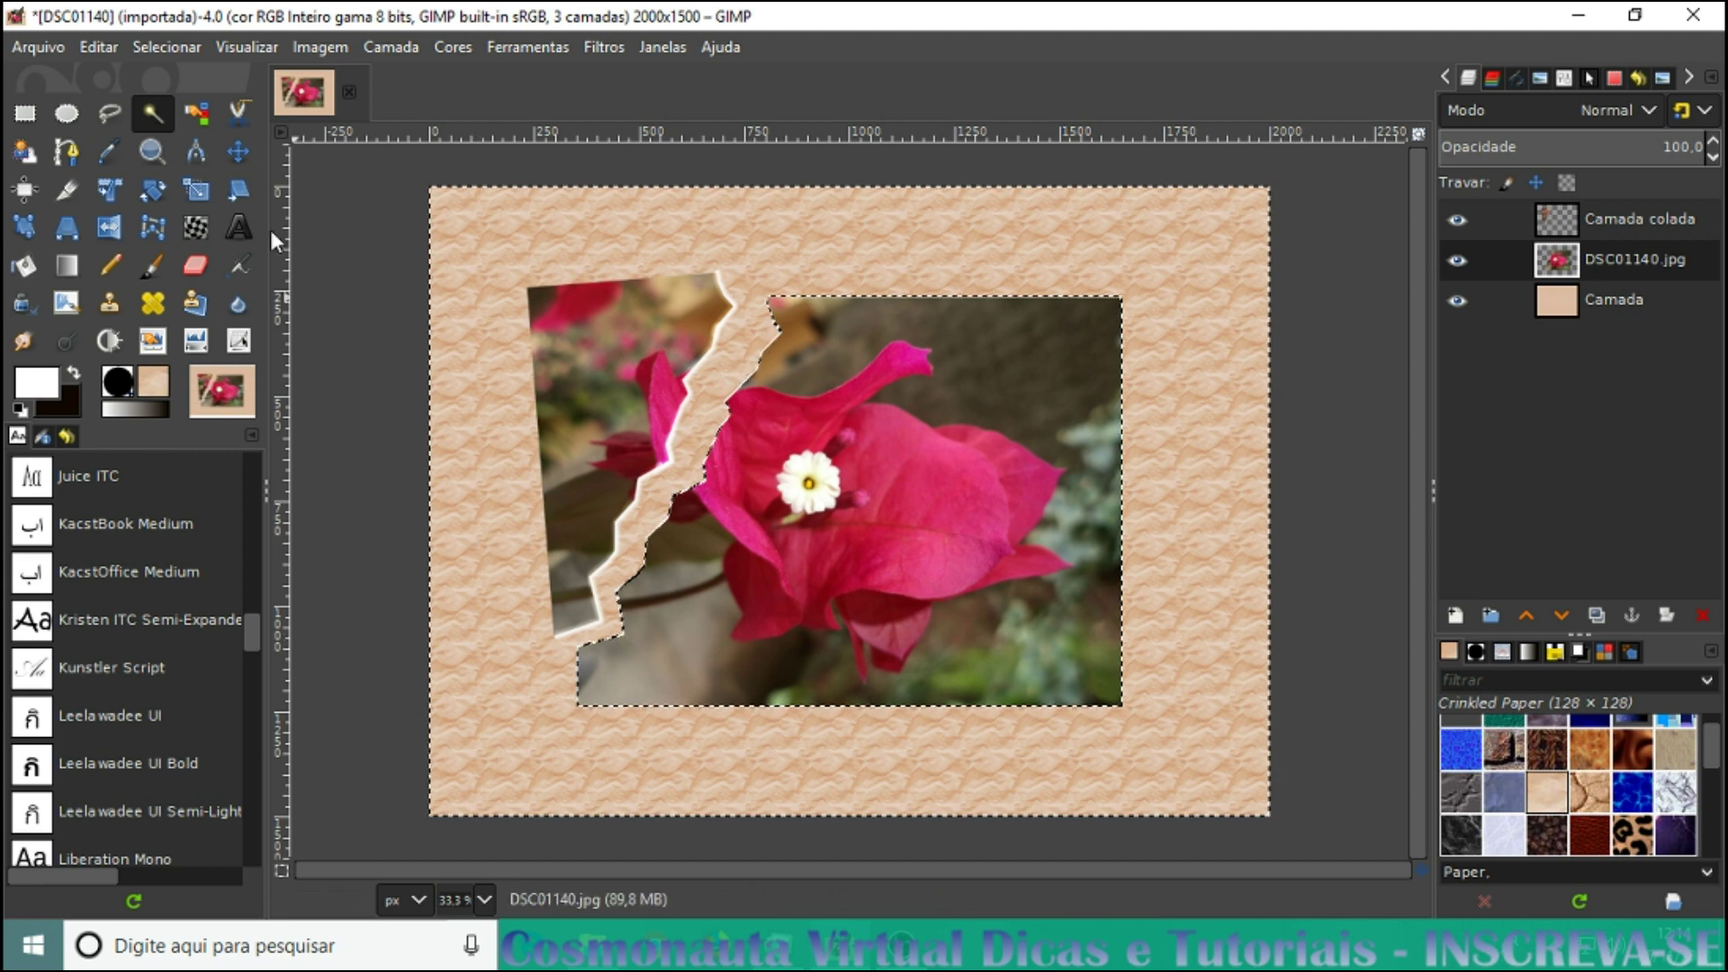
# Border the right piece's selection by 12 px using the Esbatido feathered style
pyautogui.click(163, 46)
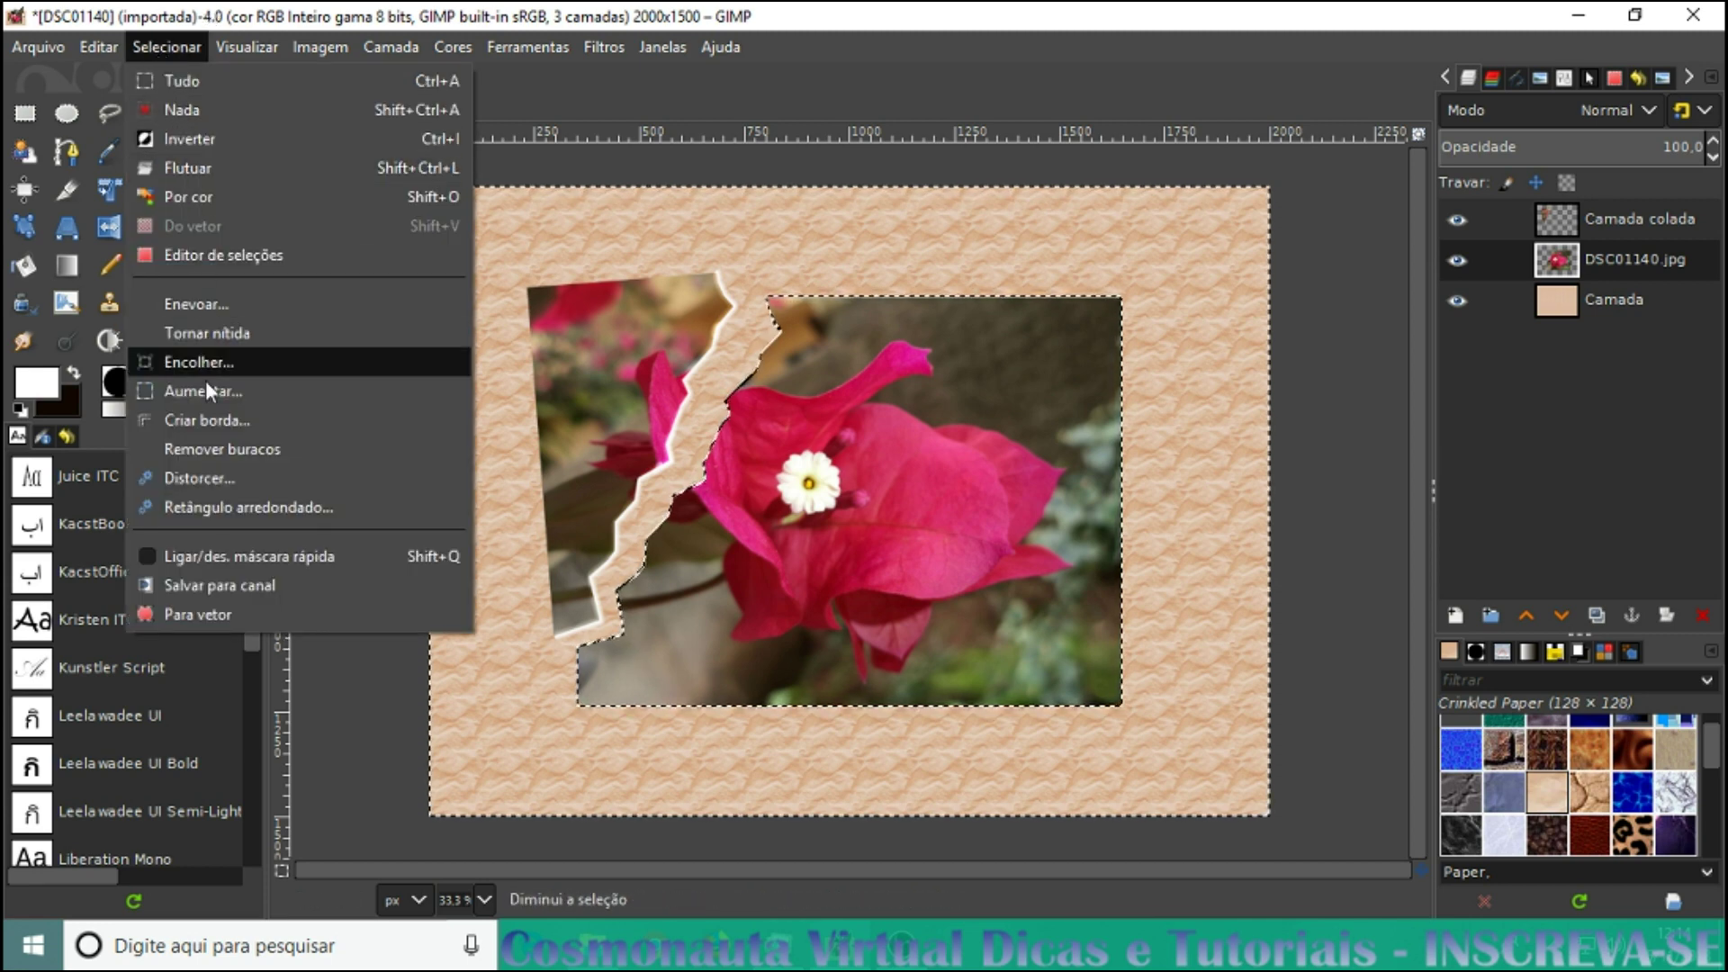
pyautogui.click(199, 419)
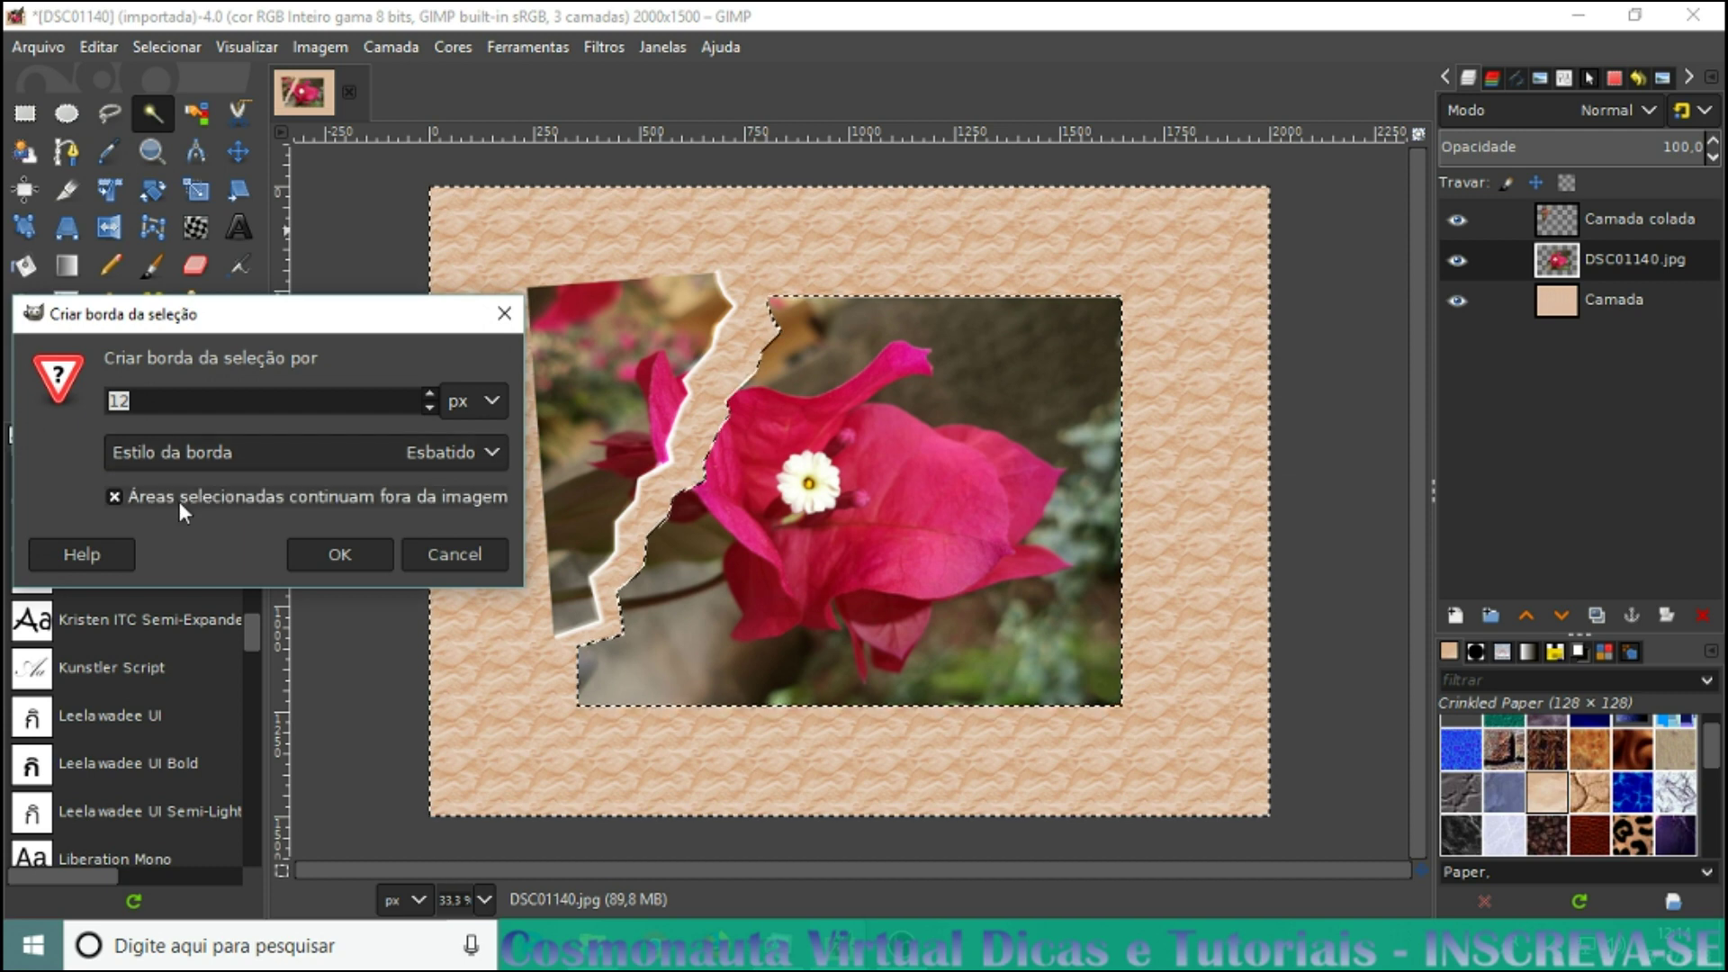
pyautogui.click(347, 555)
# Paint white strokes along the right photo piece's torn edge with the Paintbrush
pyautogui.scroll(1, 590, 606)
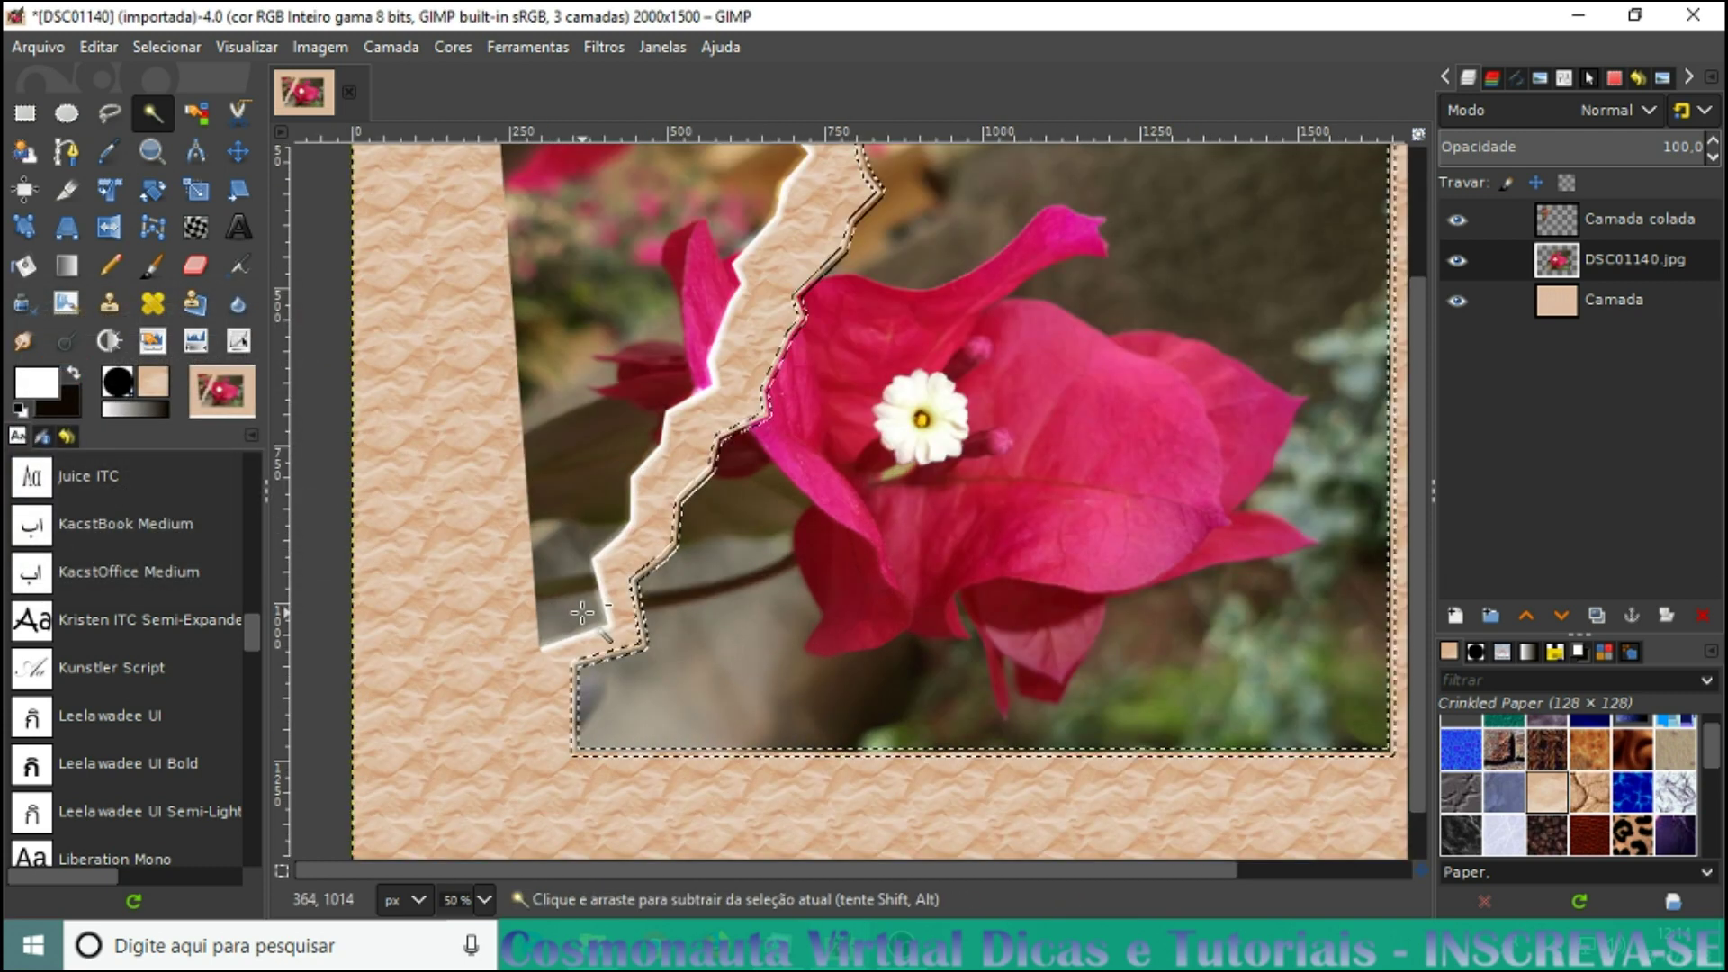
pyautogui.scroll(1, 504, 522)
pyautogui.scroll(1, 378, 405)
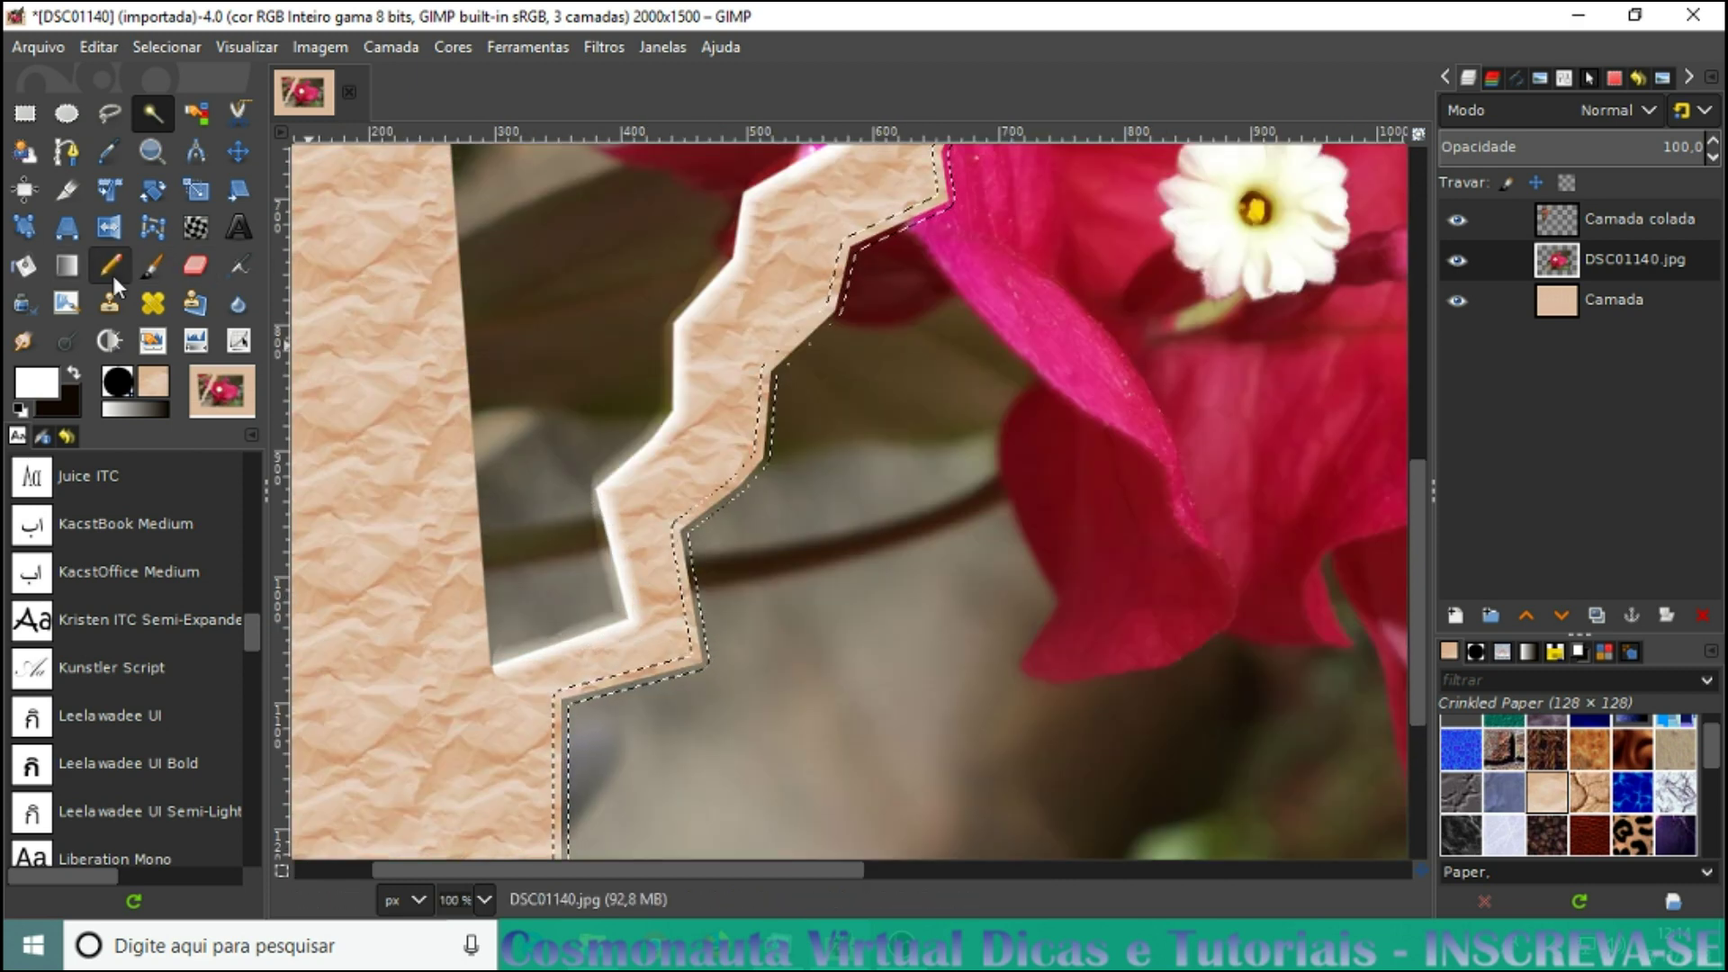
pyautogui.click(150, 267)
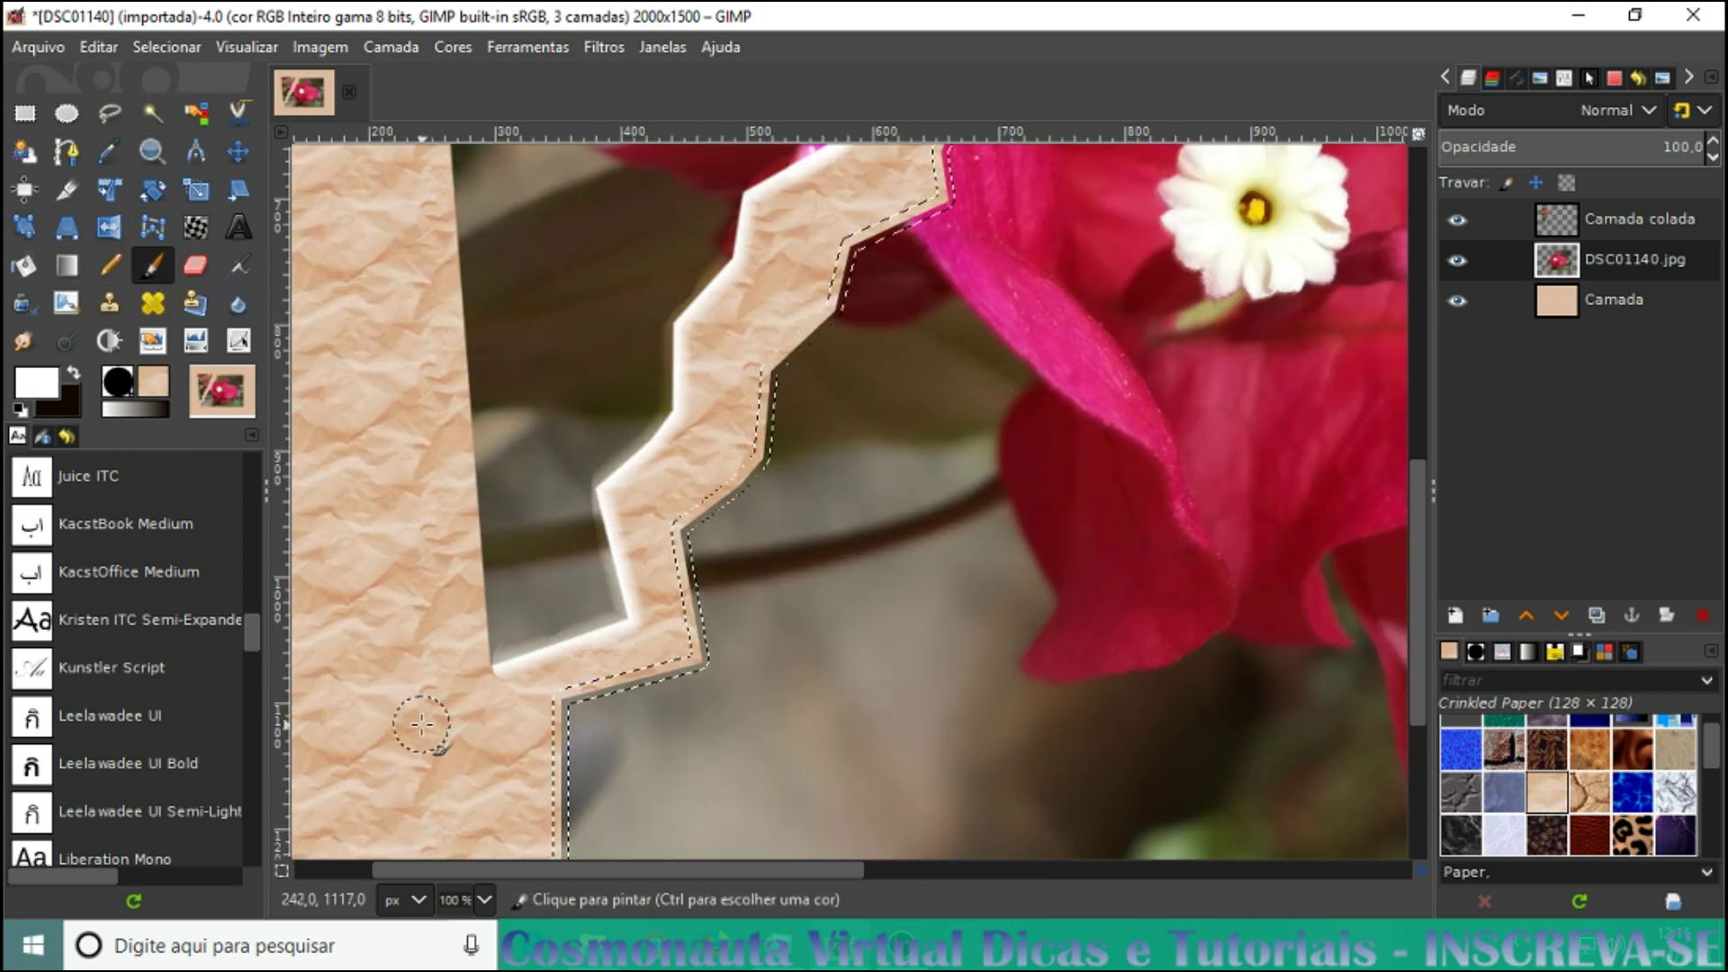
pyautogui.moveTo(583, 693)
pyautogui.mouseDown()
pyautogui.moveTo(664, 669)
pyautogui.moveTo(691, 634)
pyautogui.moveTo(709, 506)
pyautogui.moveTo(767, 468)
pyautogui.moveTo(771, 376)
pyautogui.moveTo(802, 326)
pyautogui.mouseUp()
pyautogui.scroll(2, 802, 326)
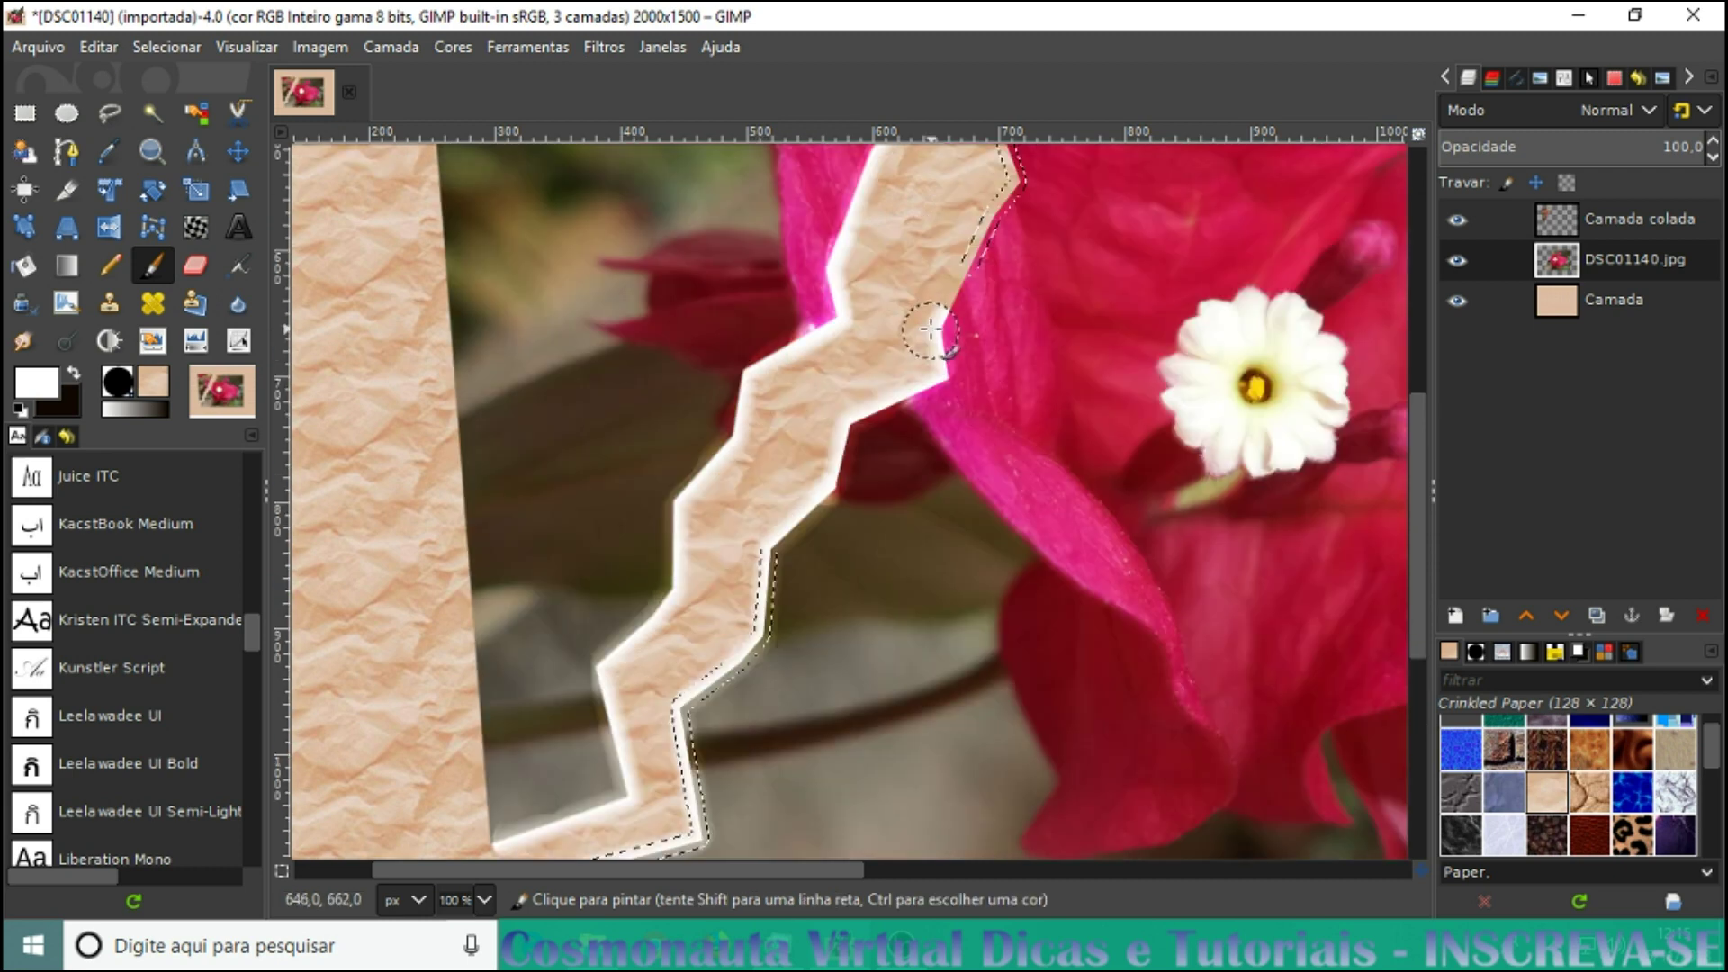
pyautogui.moveTo(914, 328)
pyautogui.mouseDown()
pyautogui.moveTo(936, 417)
pyautogui.moveTo(925, 519)
pyautogui.moveTo(943, 518)
pyautogui.moveTo(1004, 389)
pyautogui.mouseUp()
pyautogui.scroll(2, 937, 416)
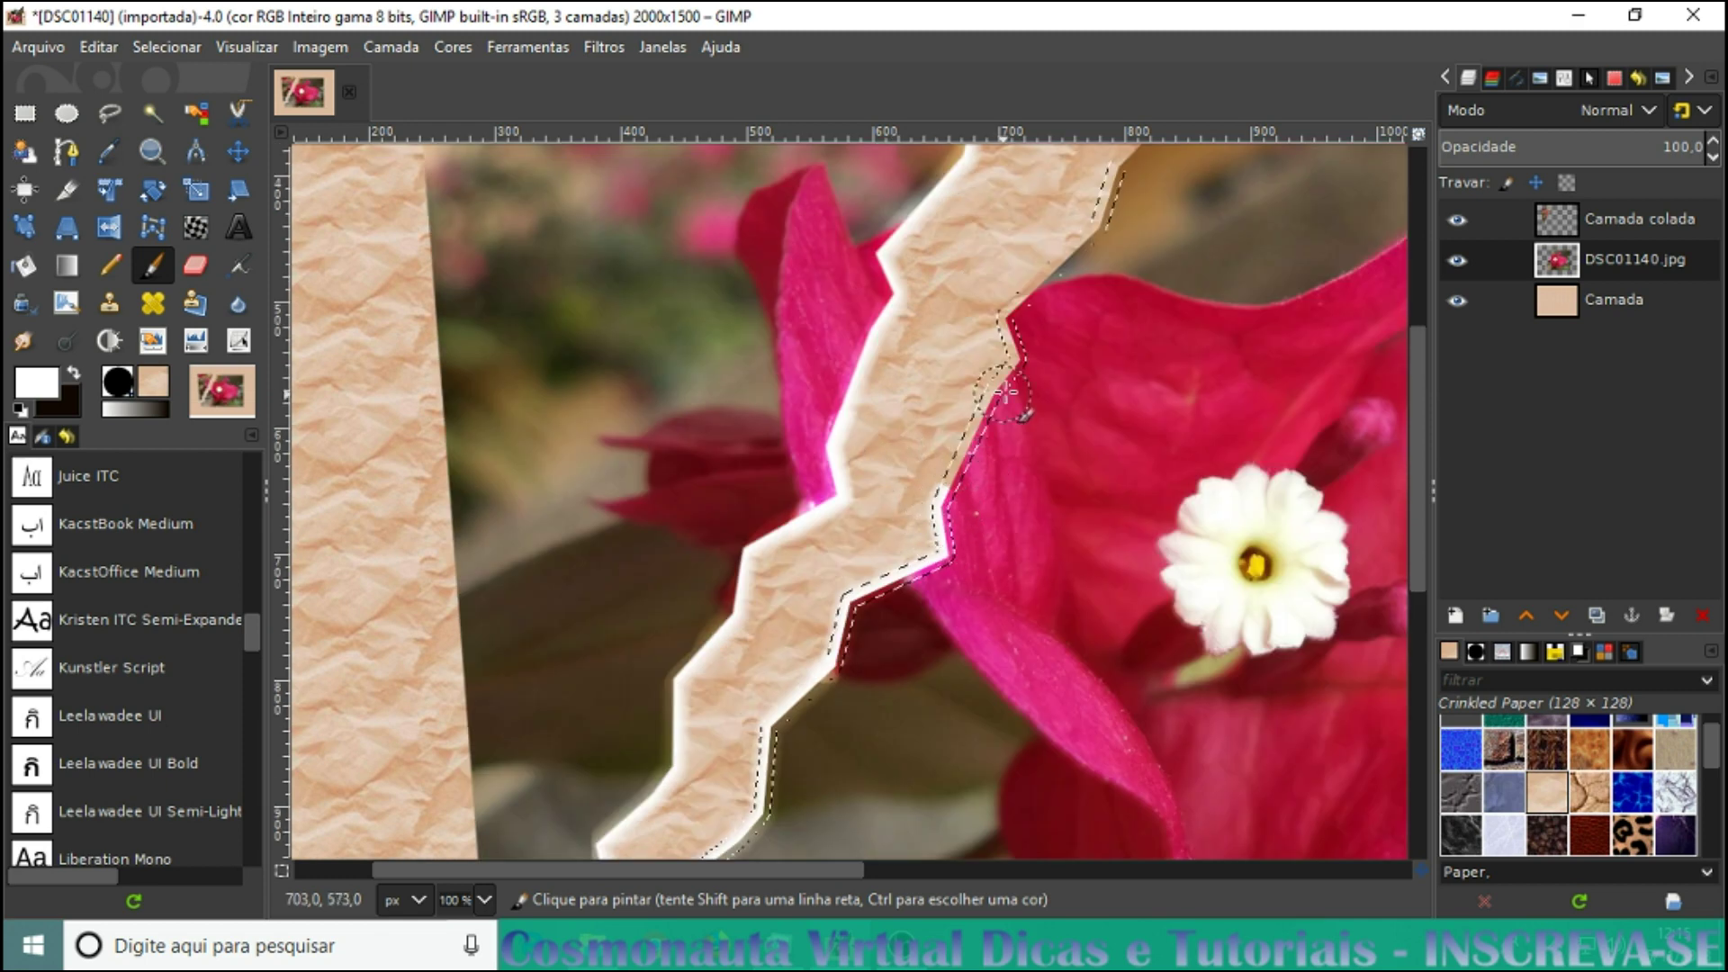
pyautogui.moveTo(927, 553)
pyautogui.mouseDown()
pyautogui.moveTo(1014, 387)
pyautogui.moveTo(970, 478)
pyautogui.moveTo(941, 491)
pyautogui.moveTo(999, 414)
pyautogui.moveTo(928, 479)
pyautogui.mouseUp()
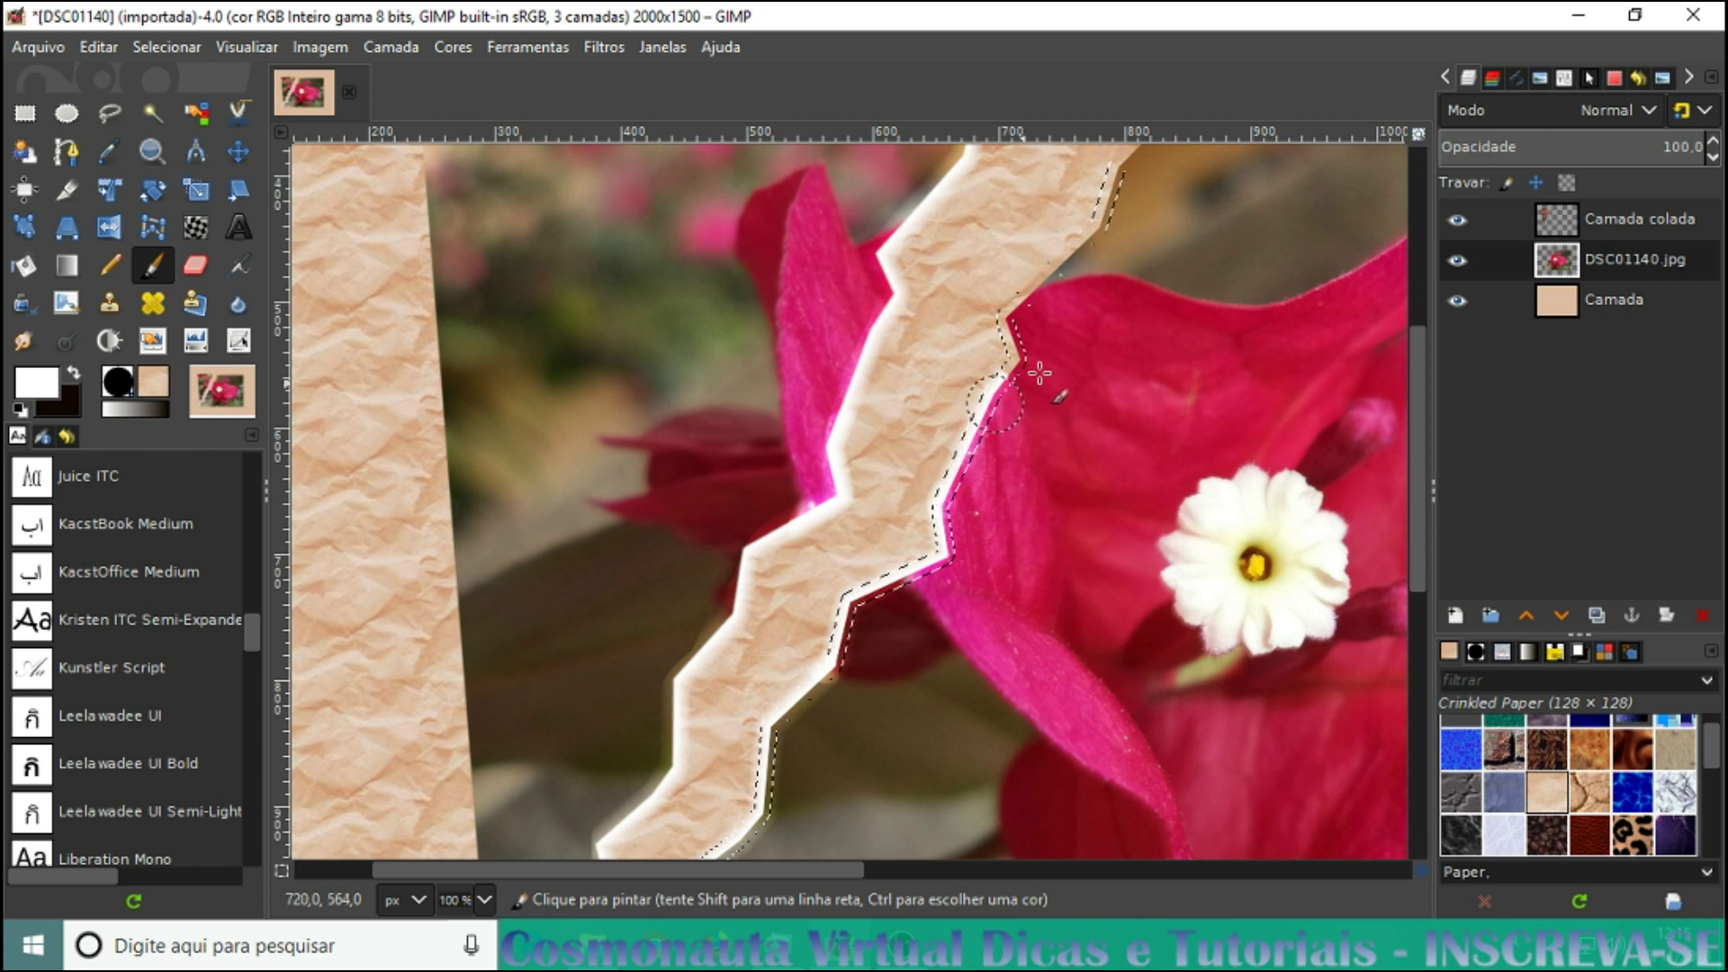
# Shrink the brush to about size 16 and paint a finer white glow along the lower torn edge
pyautogui.doubleClick(157, 266)
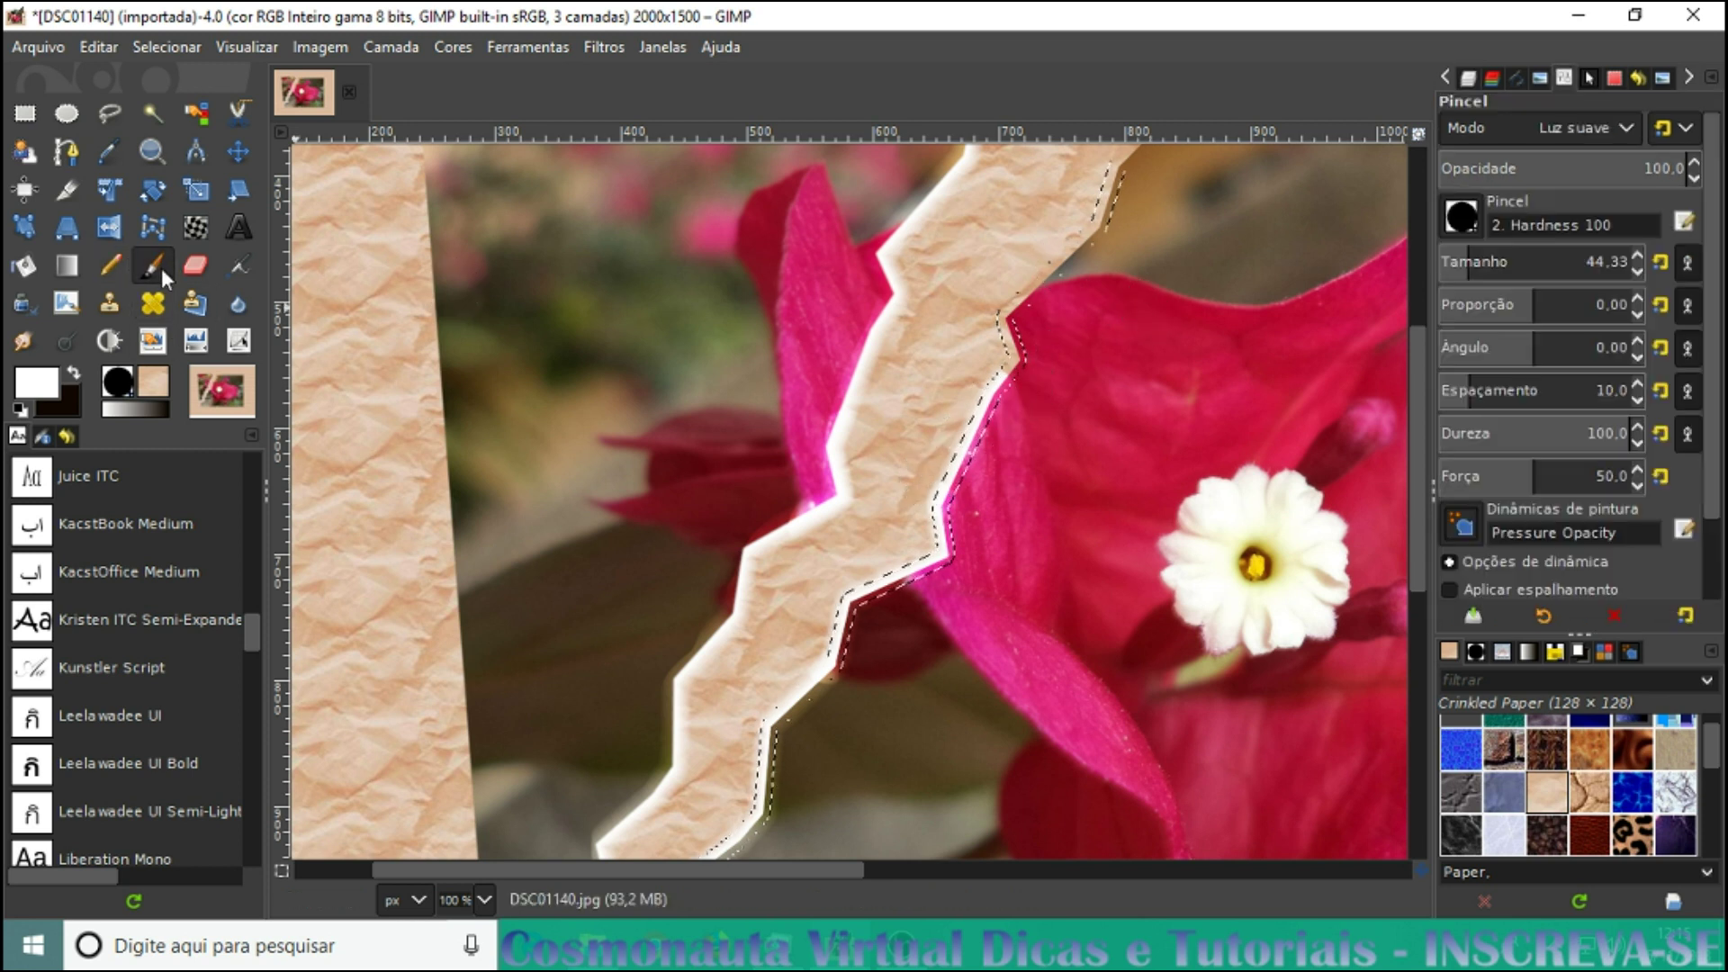
pyautogui.moveTo(1453, 262); pyautogui.dragTo(1446, 262)
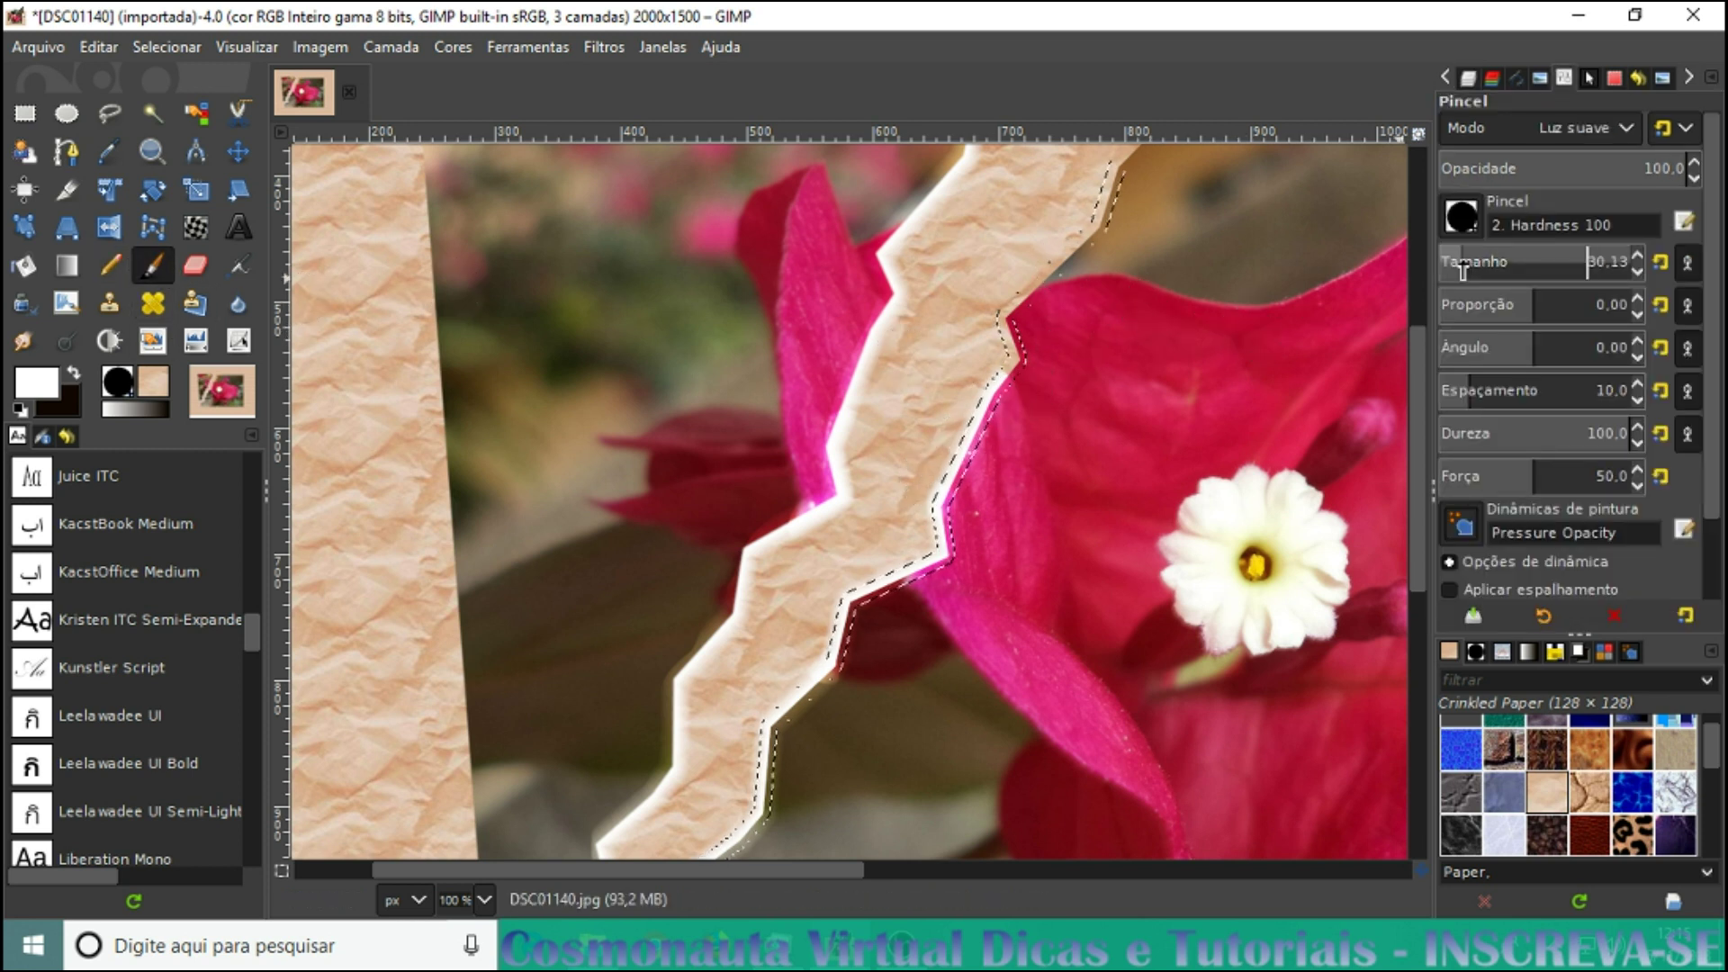
pyautogui.moveTo(1021, 424)
pyautogui.mouseDown()
pyautogui.moveTo(1009, 351)
pyautogui.moveTo(1044, 274)
pyautogui.mouseUp()
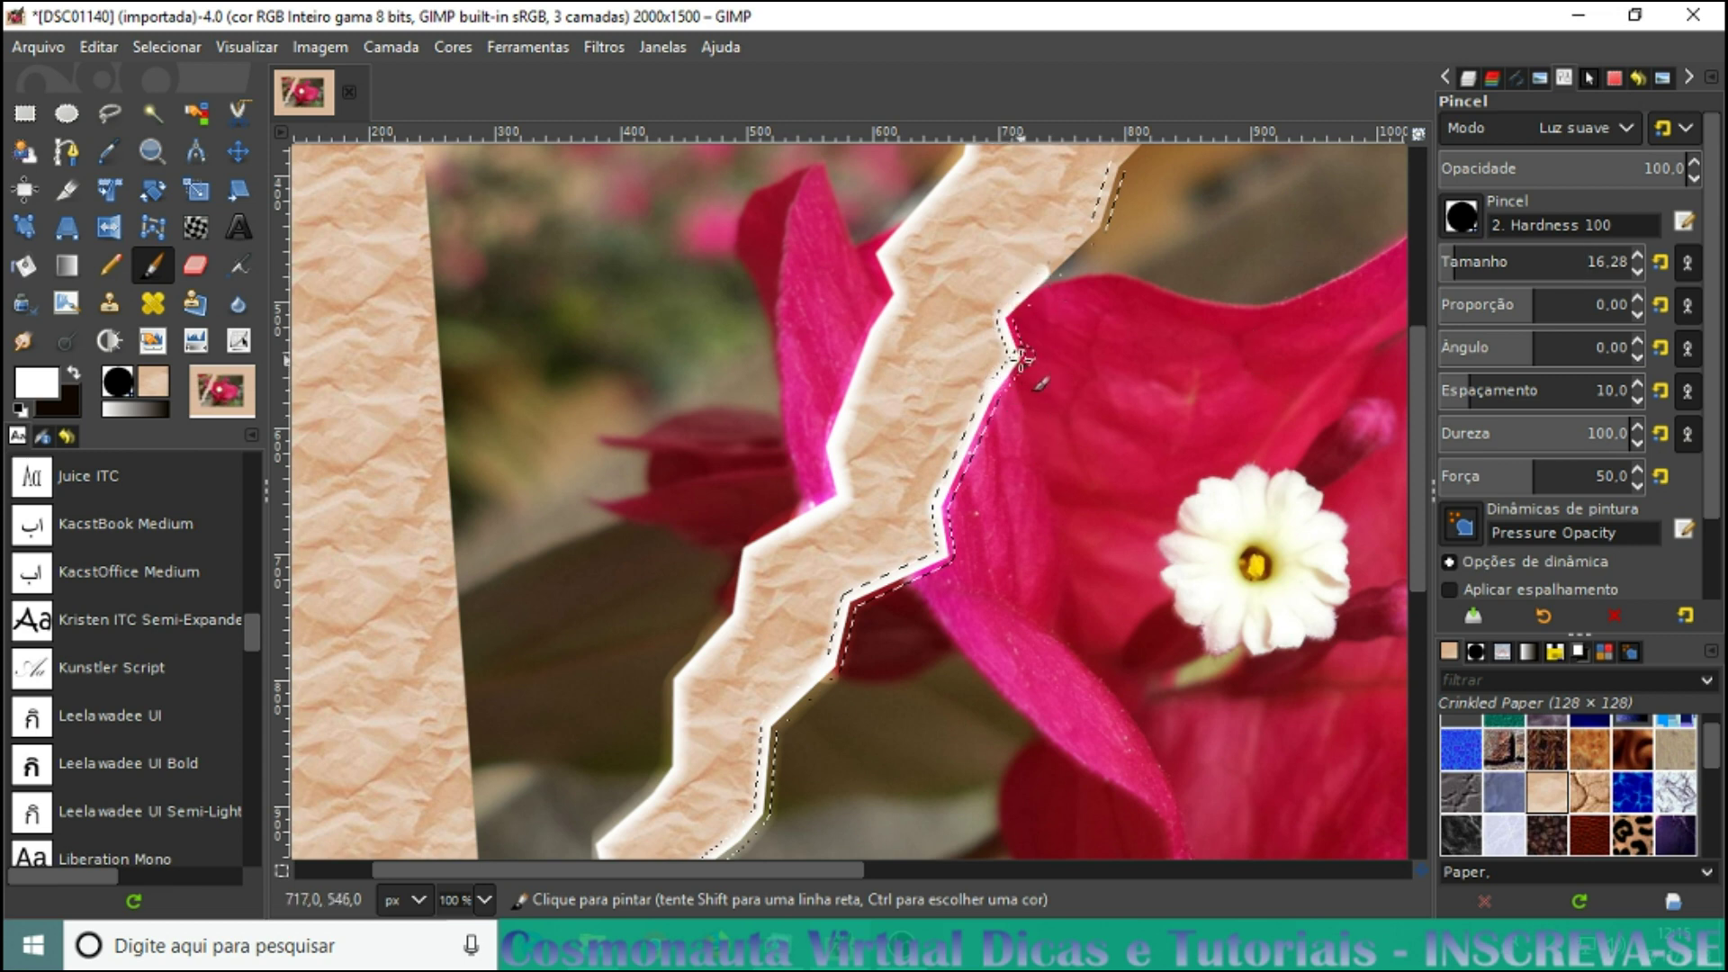
pyautogui.scroll(4, 1035, 288)
pyautogui.moveTo(1017, 450)
pyautogui.mouseDown()
pyautogui.moveTo(1111, 351)
pyautogui.moveTo(1105, 403)
pyautogui.mouseUp()
pyautogui.scroll(4, 1107, 405)
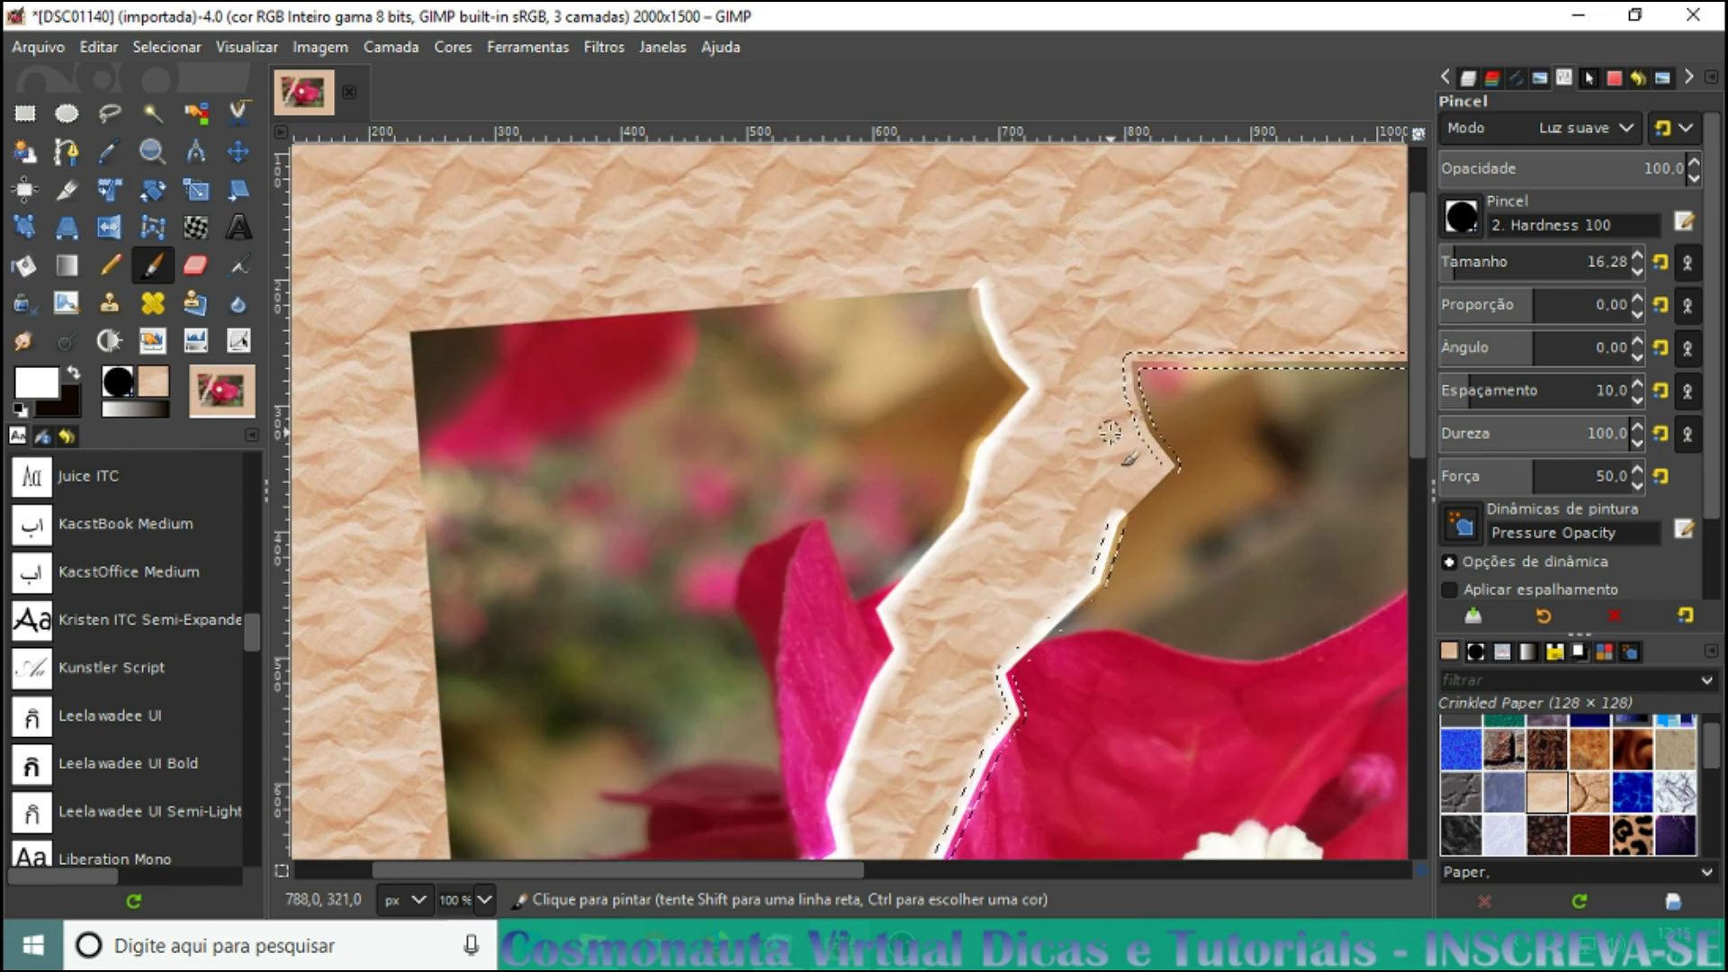
pyautogui.moveTo(1106, 567)
pyautogui.mouseDown()
pyautogui.moveTo(1170, 454)
pyautogui.moveTo(1129, 387)
pyautogui.mouseUp()
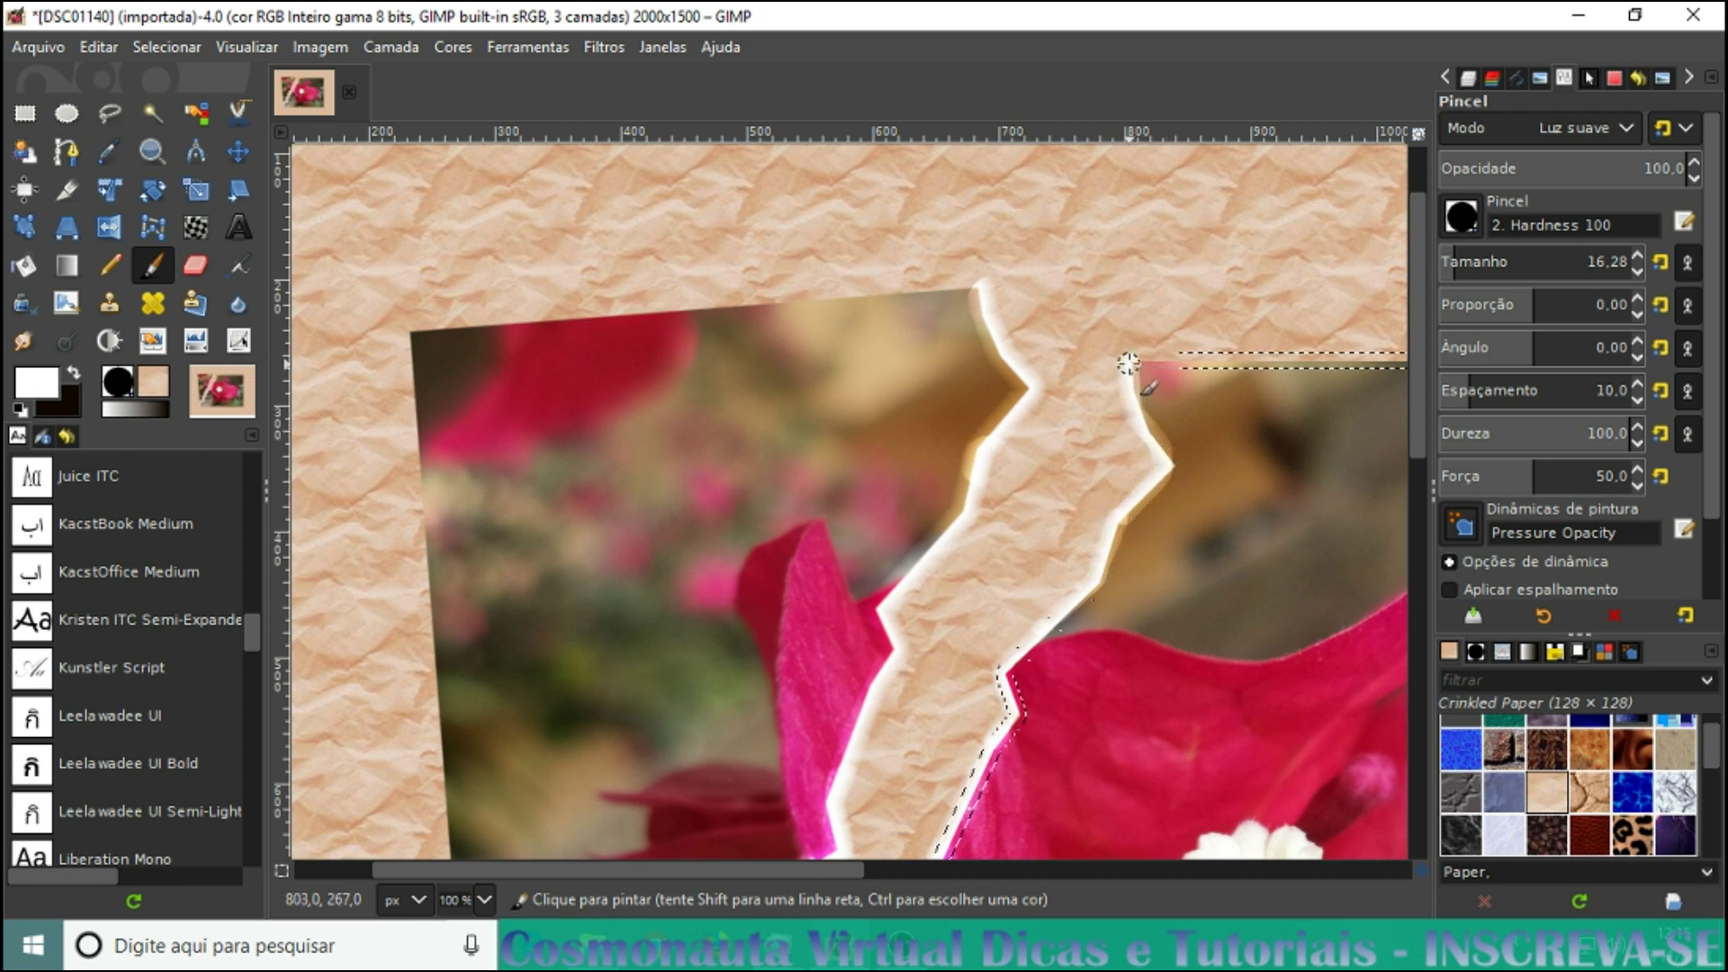
# Deselect, zoom out to 33% to view the composition, and activate the Camada colada layer
pyautogui.click(162, 45)
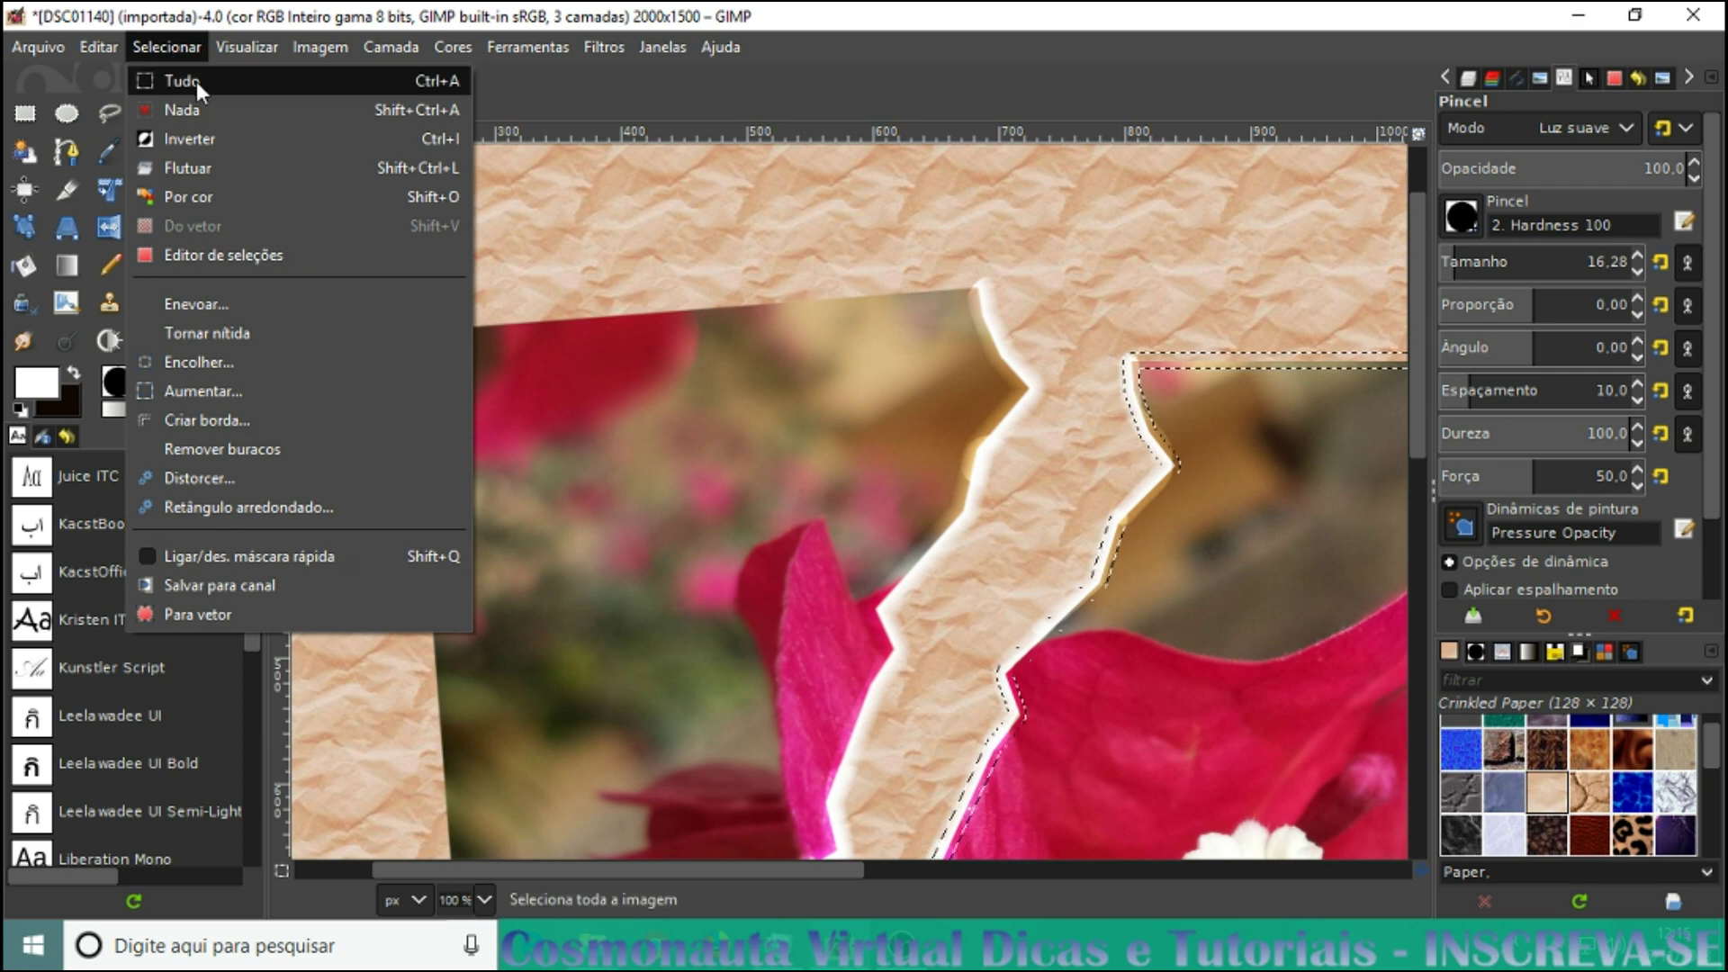
pyautogui.click(184, 108)
pyautogui.press('-')
pyautogui.scroll(-1, 1077, 522)
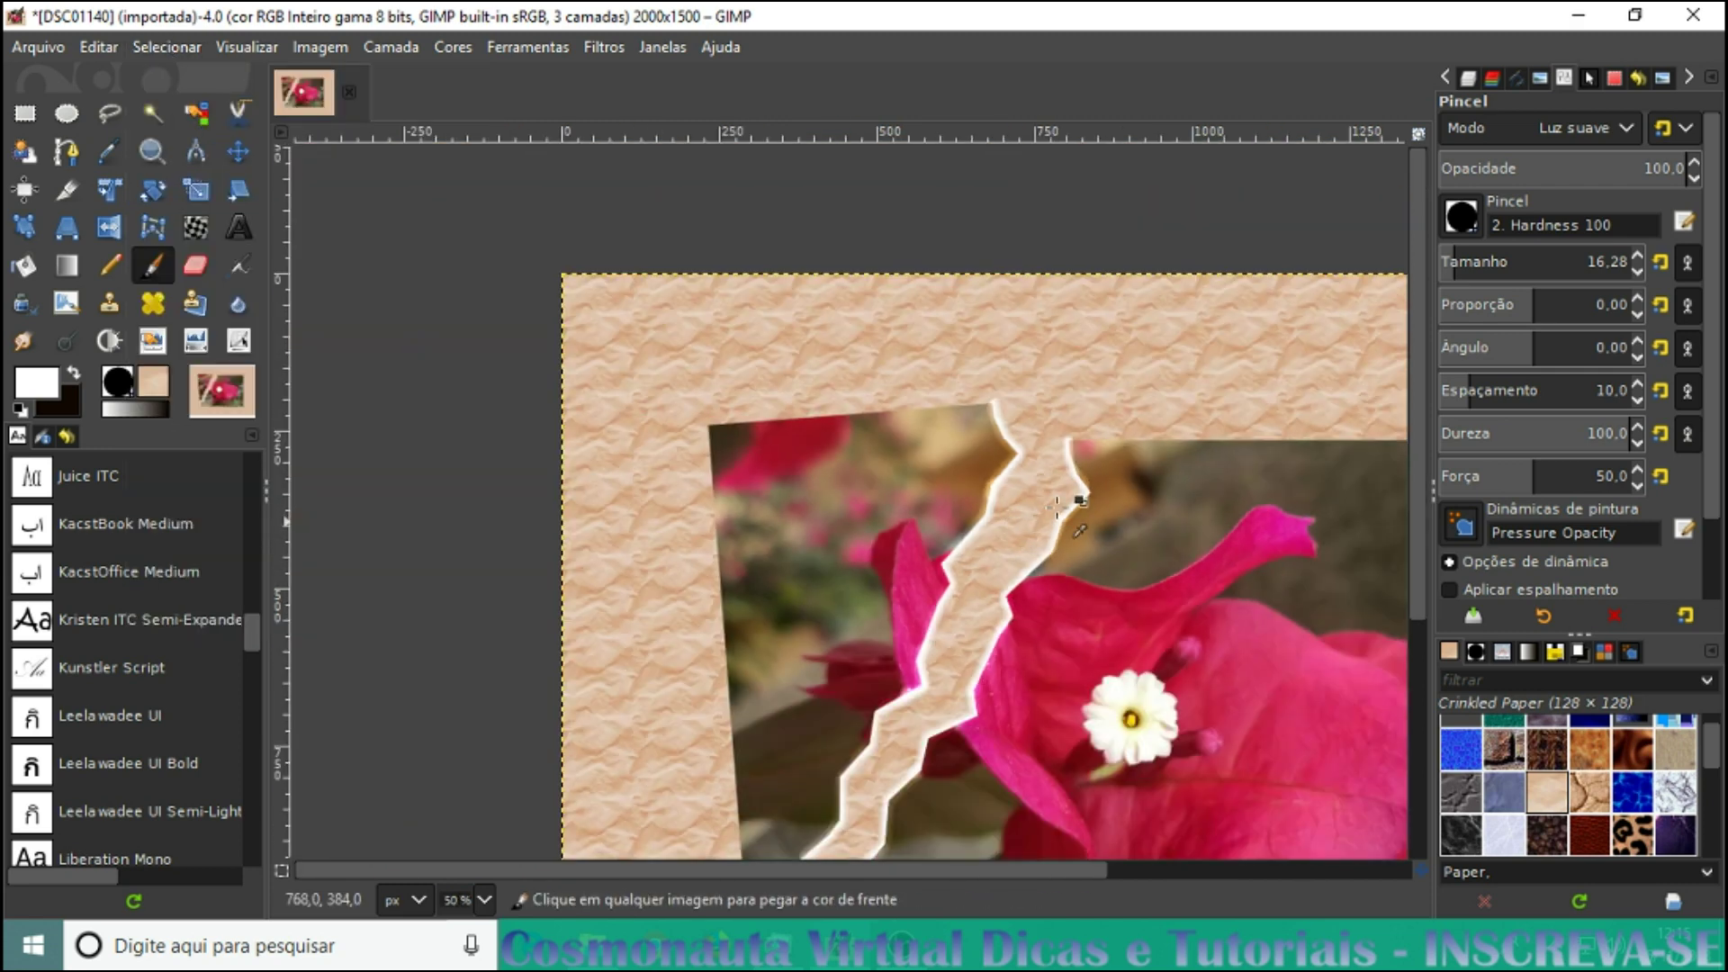
pyautogui.scroll(-1, 1076, 504)
pyautogui.moveTo(911, 873); pyautogui.dragTo(956, 875)
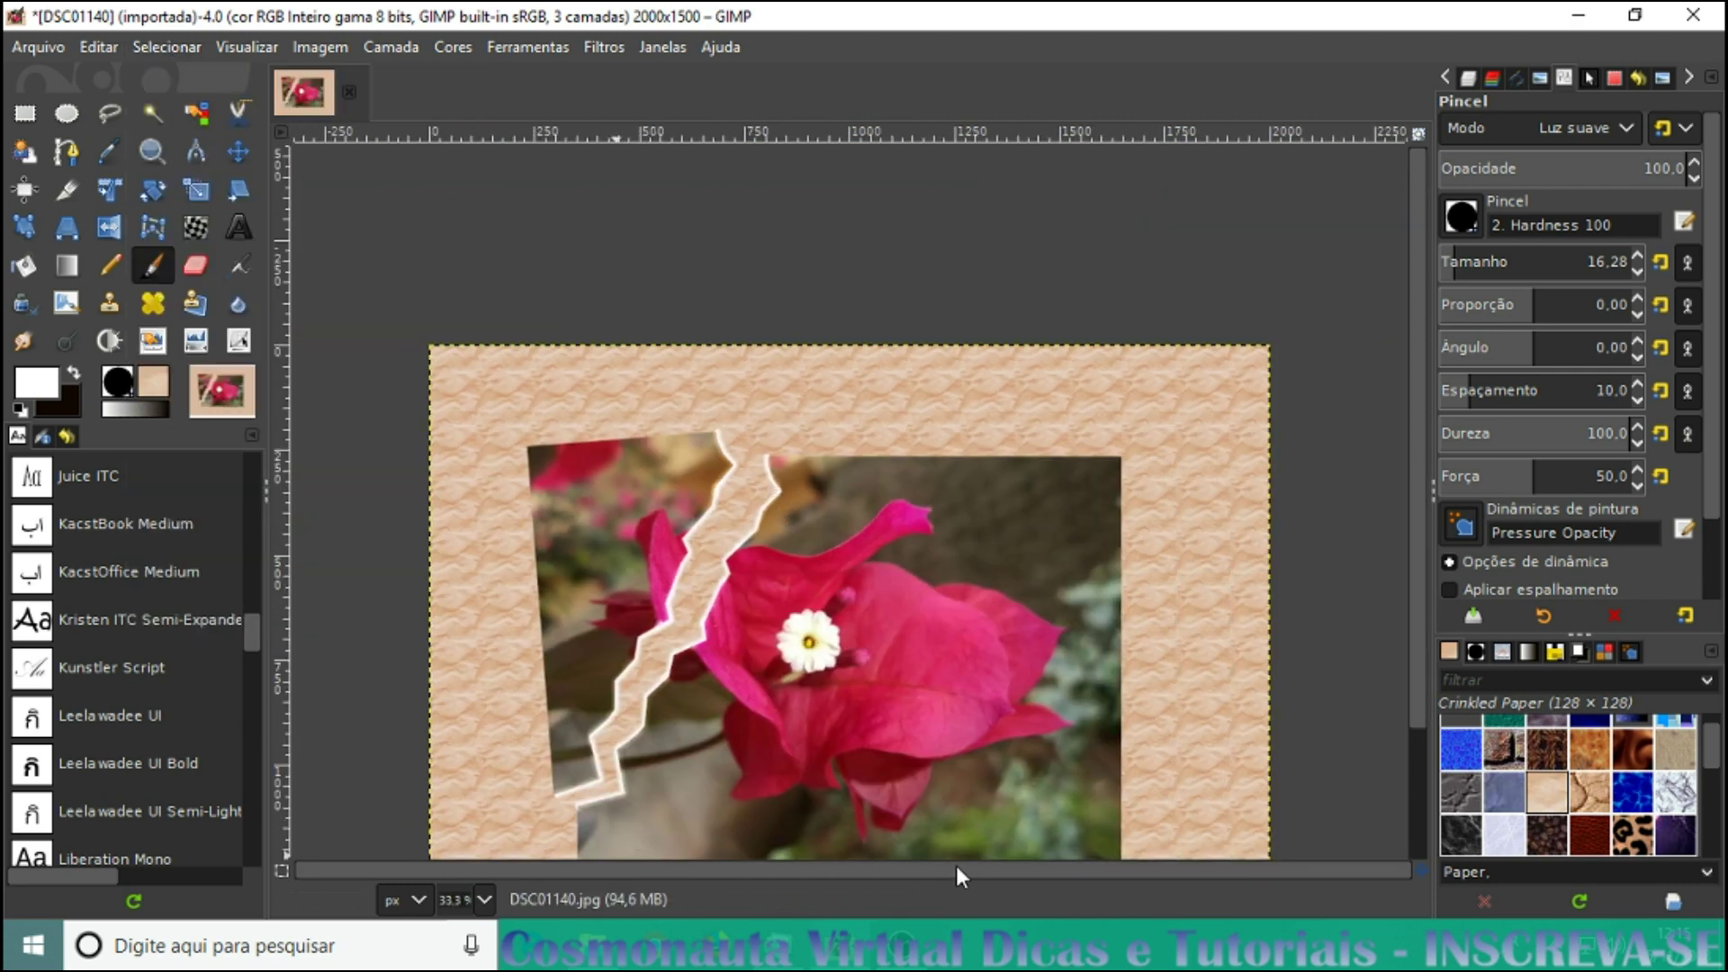
pyautogui.click(1467, 79)
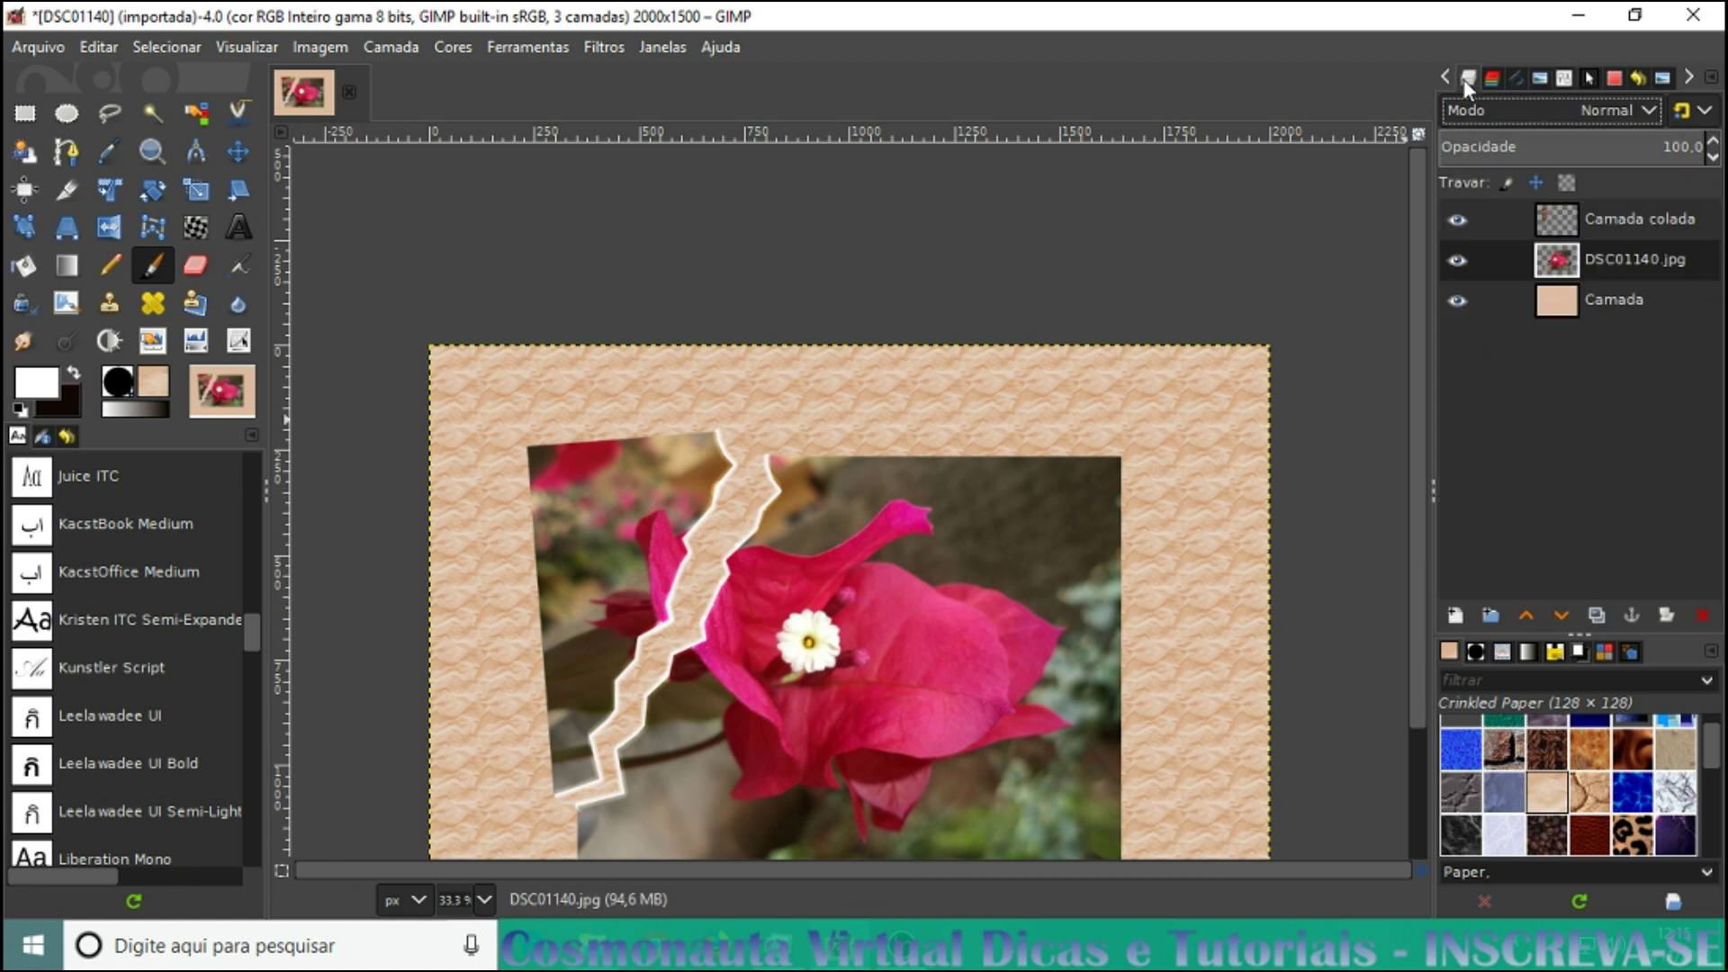
pyautogui.click(1553, 222)
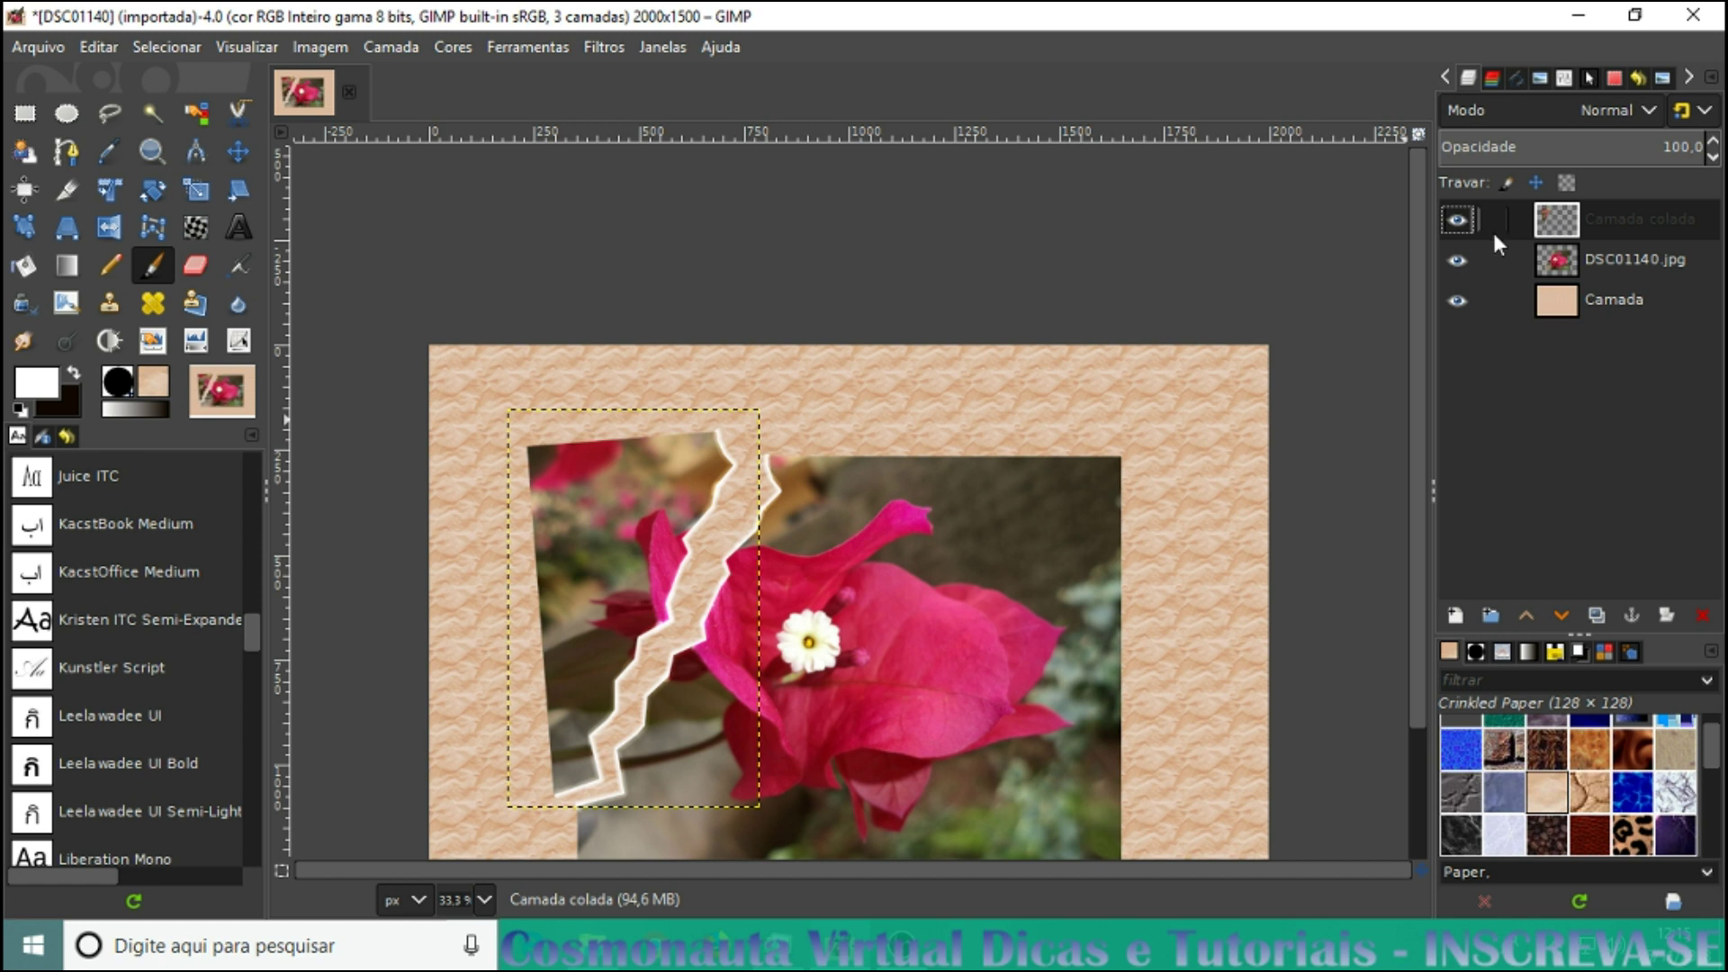
# Merge the pasted 'Camada colada' layer down into the DSC01140.jpg photo layer
pyautogui.rightClick(1562, 228)
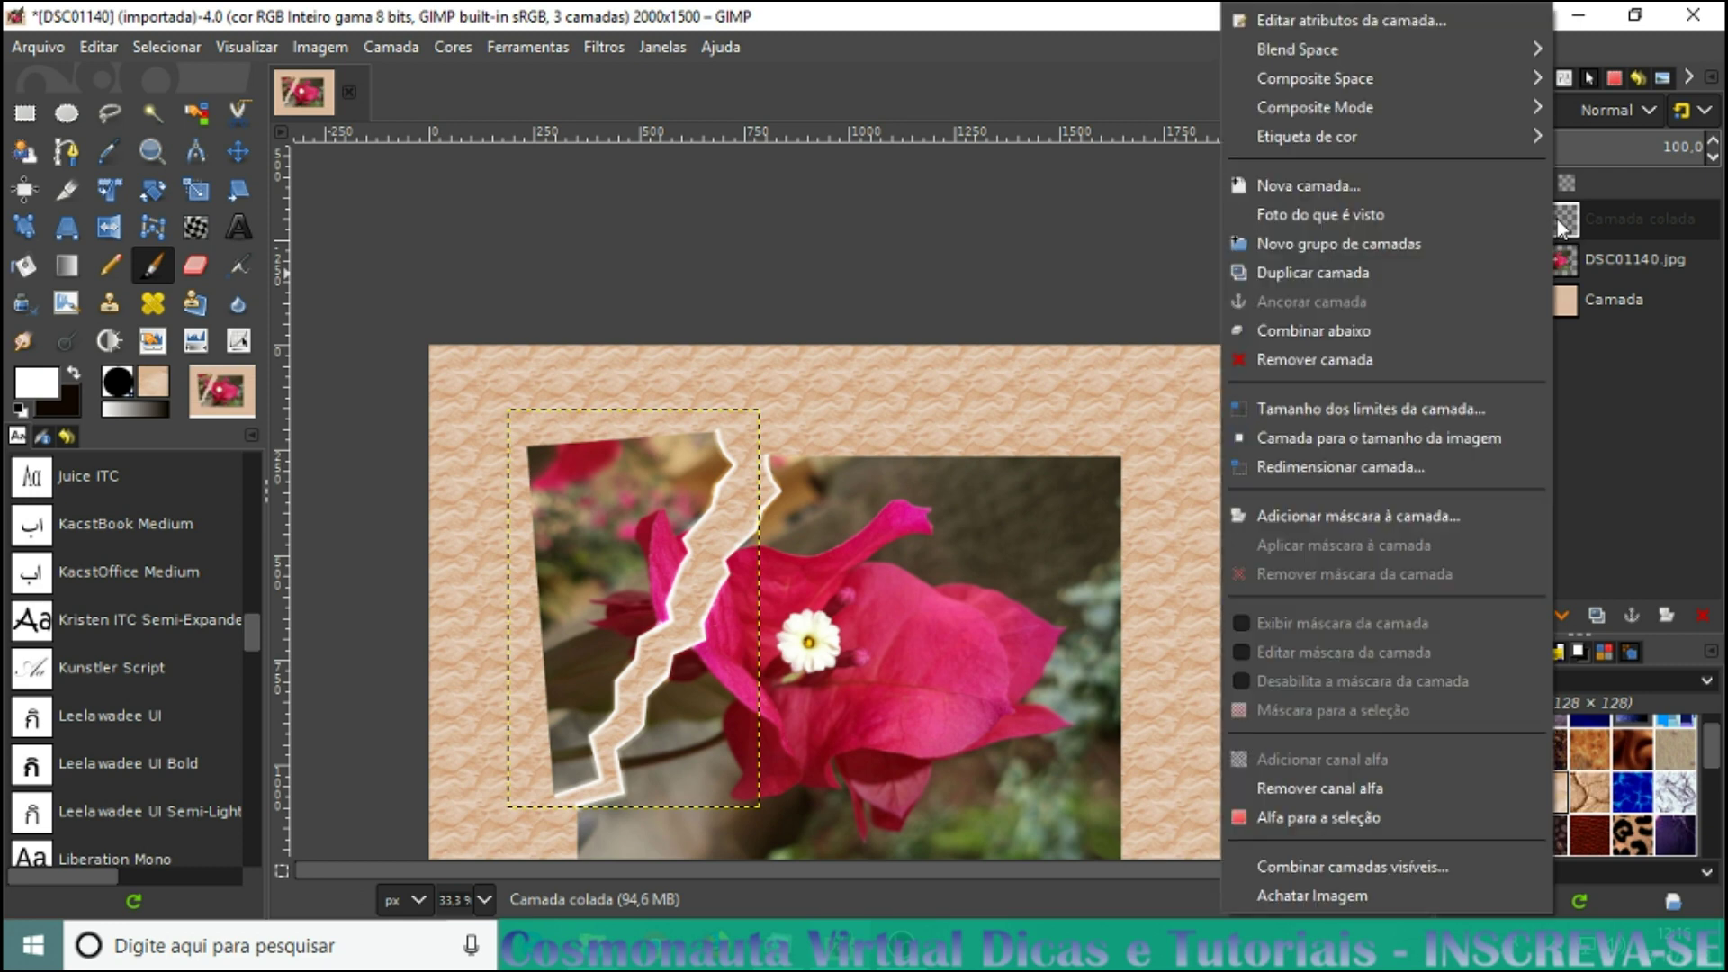
pyautogui.click(1342, 332)
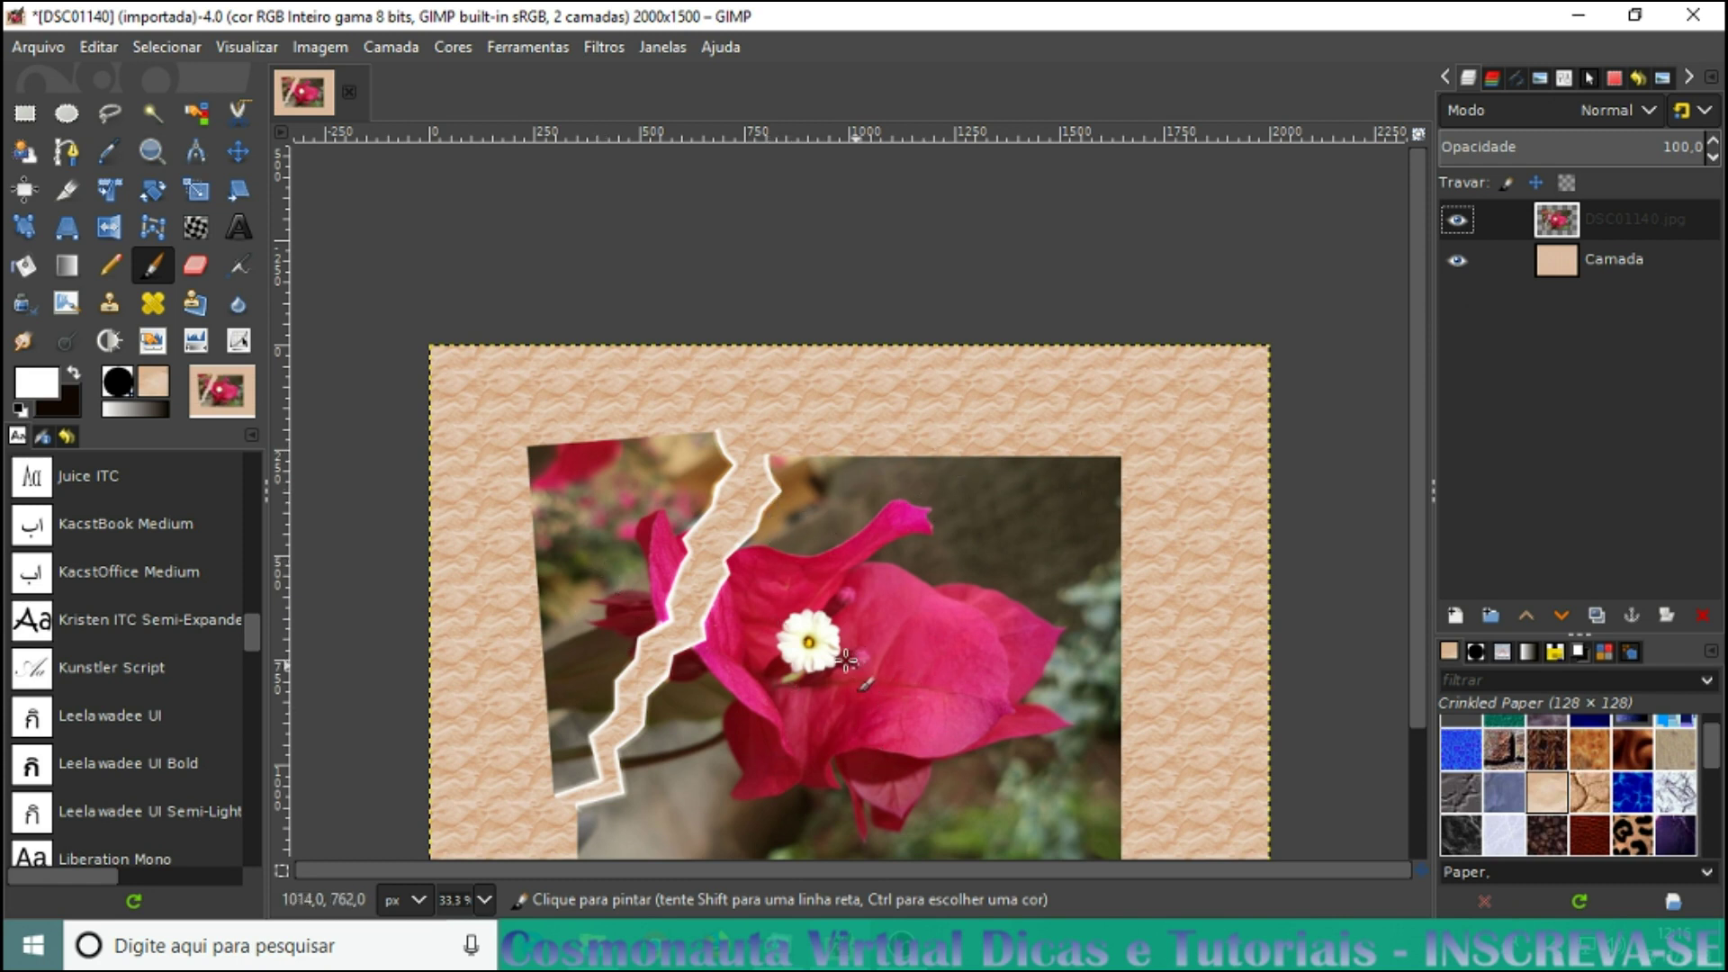
pyautogui.click(600, 47)
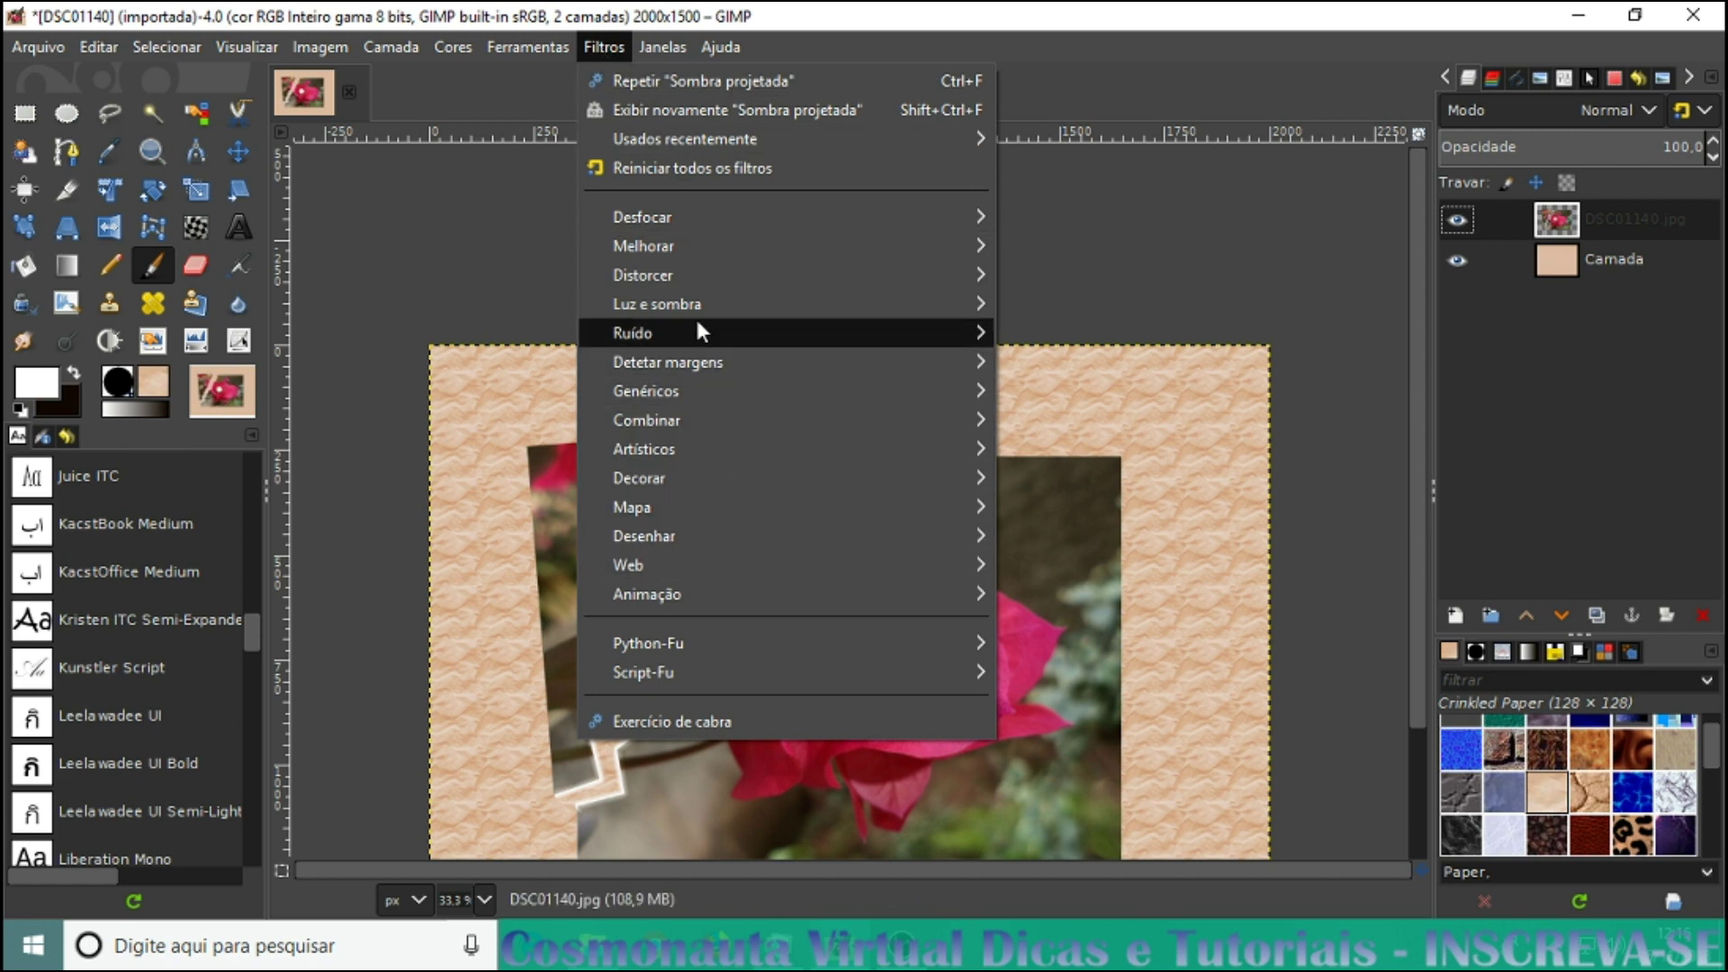
pyautogui.moveTo(657, 304)
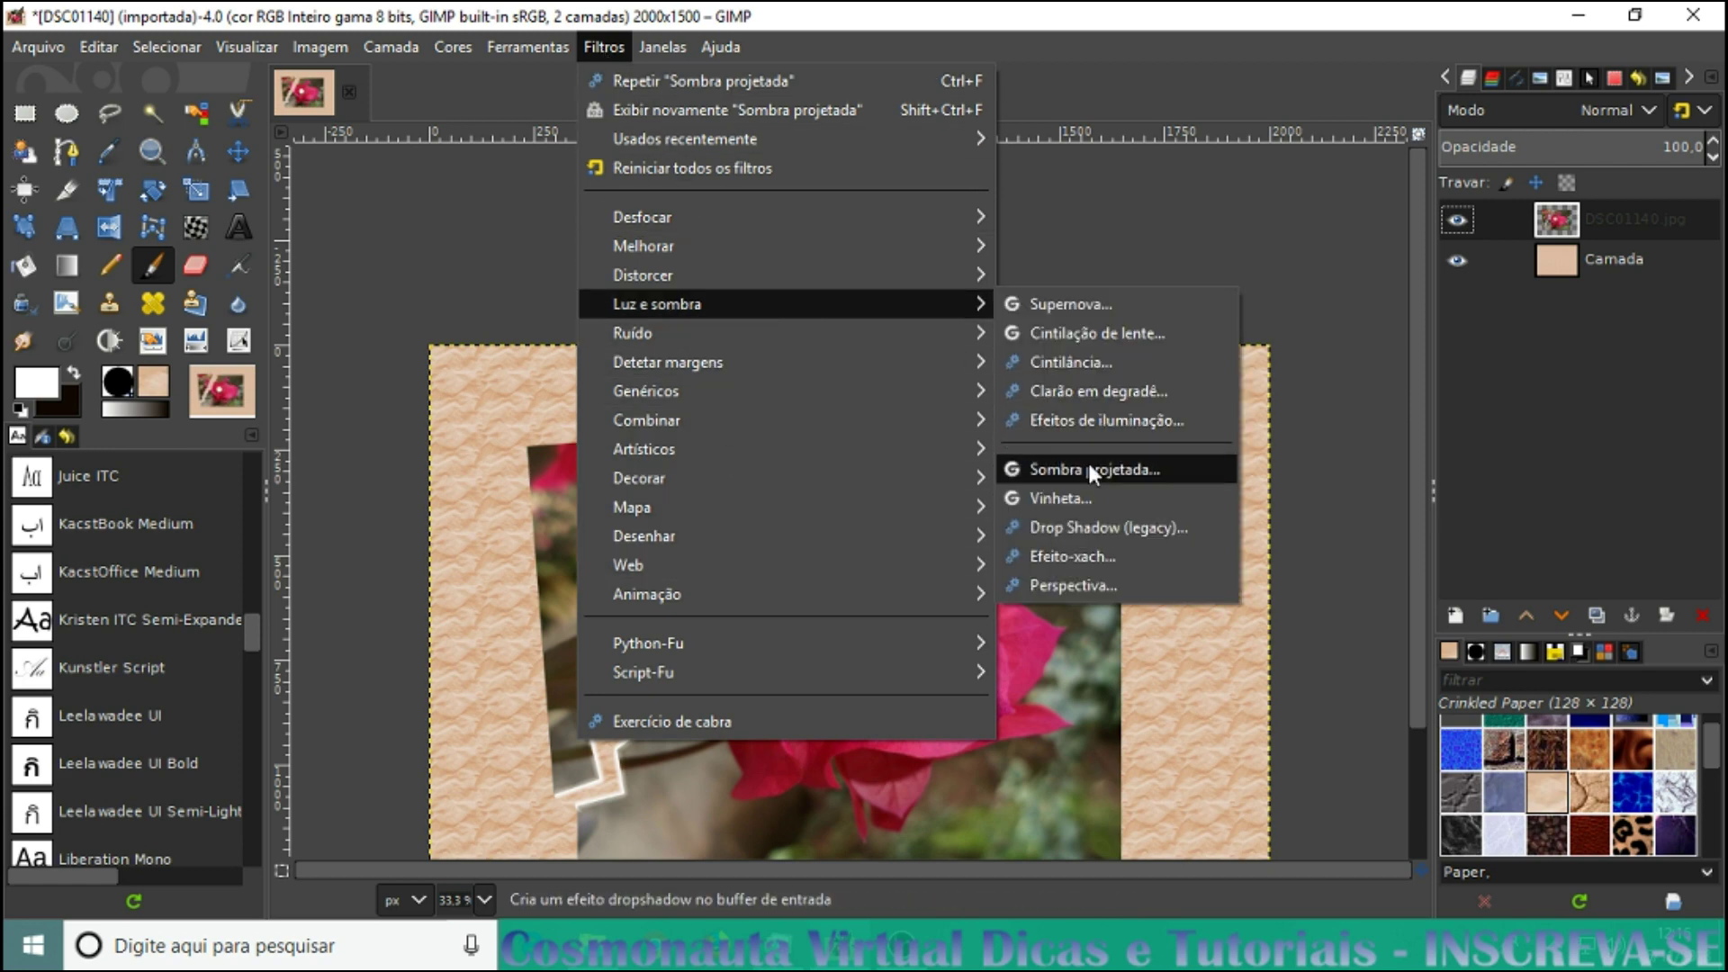
# Preview a Drop Shadow with X offset 26.5, Y offset 20, blur 8.9 and opacity 0.83
pyautogui.click(1088, 467)
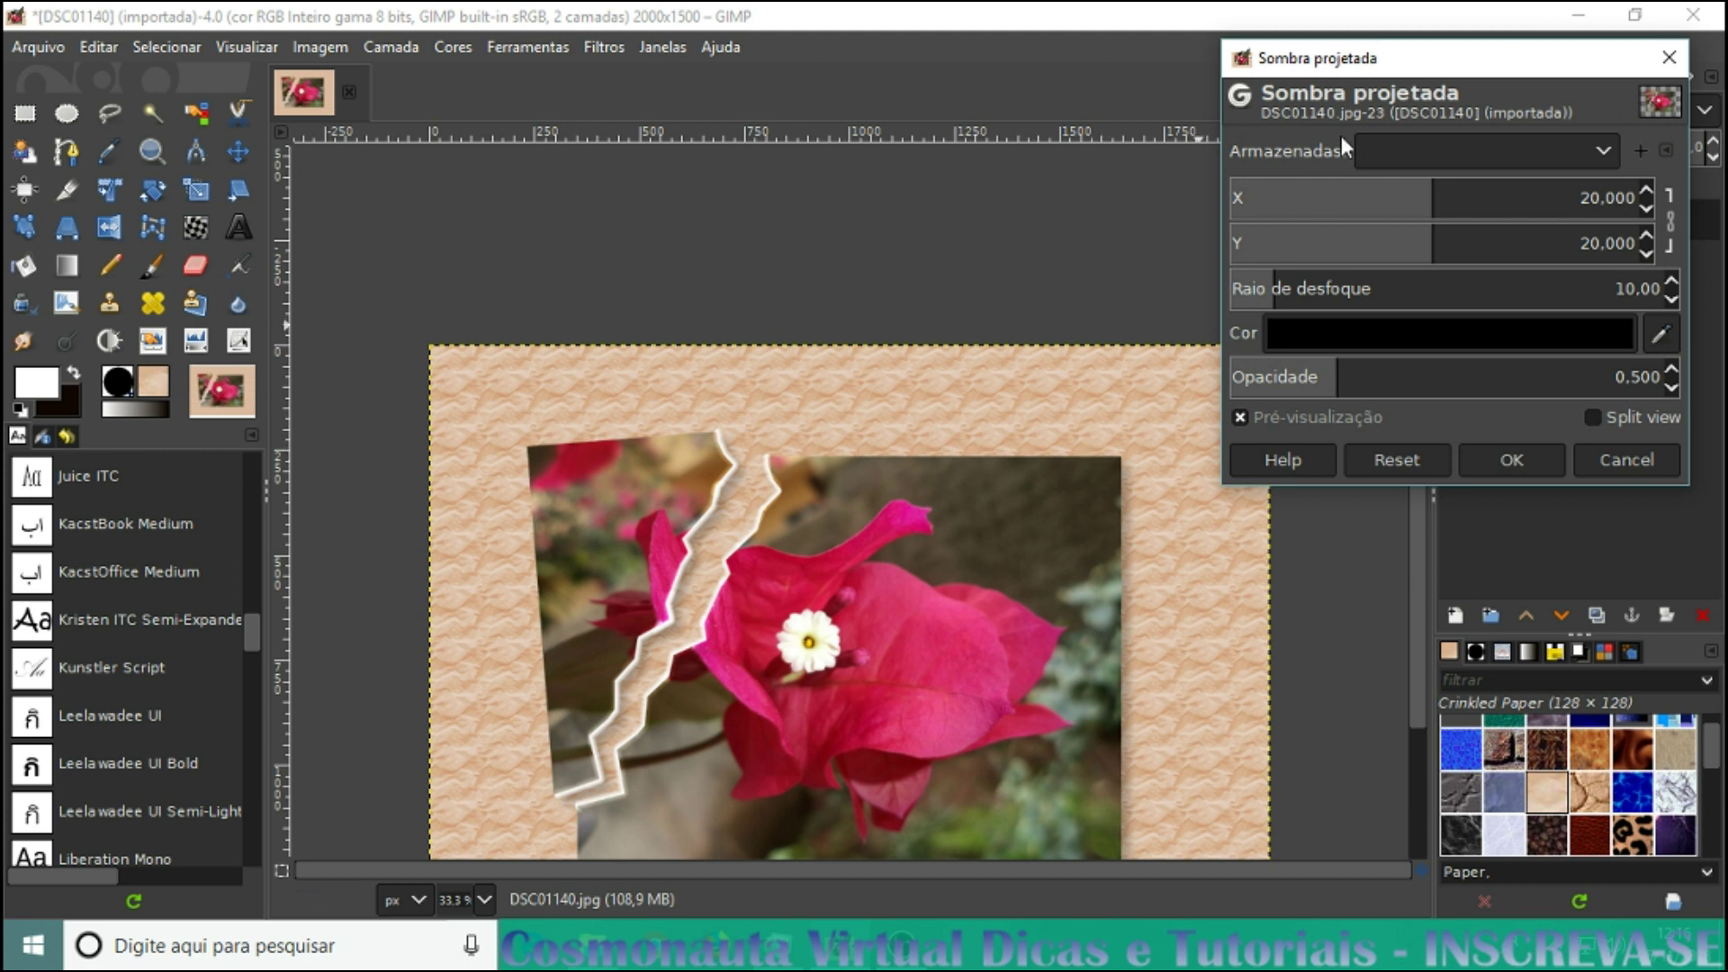
pyautogui.moveTo(1376, 63); pyautogui.dragTo(1383, 71)
pyautogui.scroll(-1, 1601, 205)
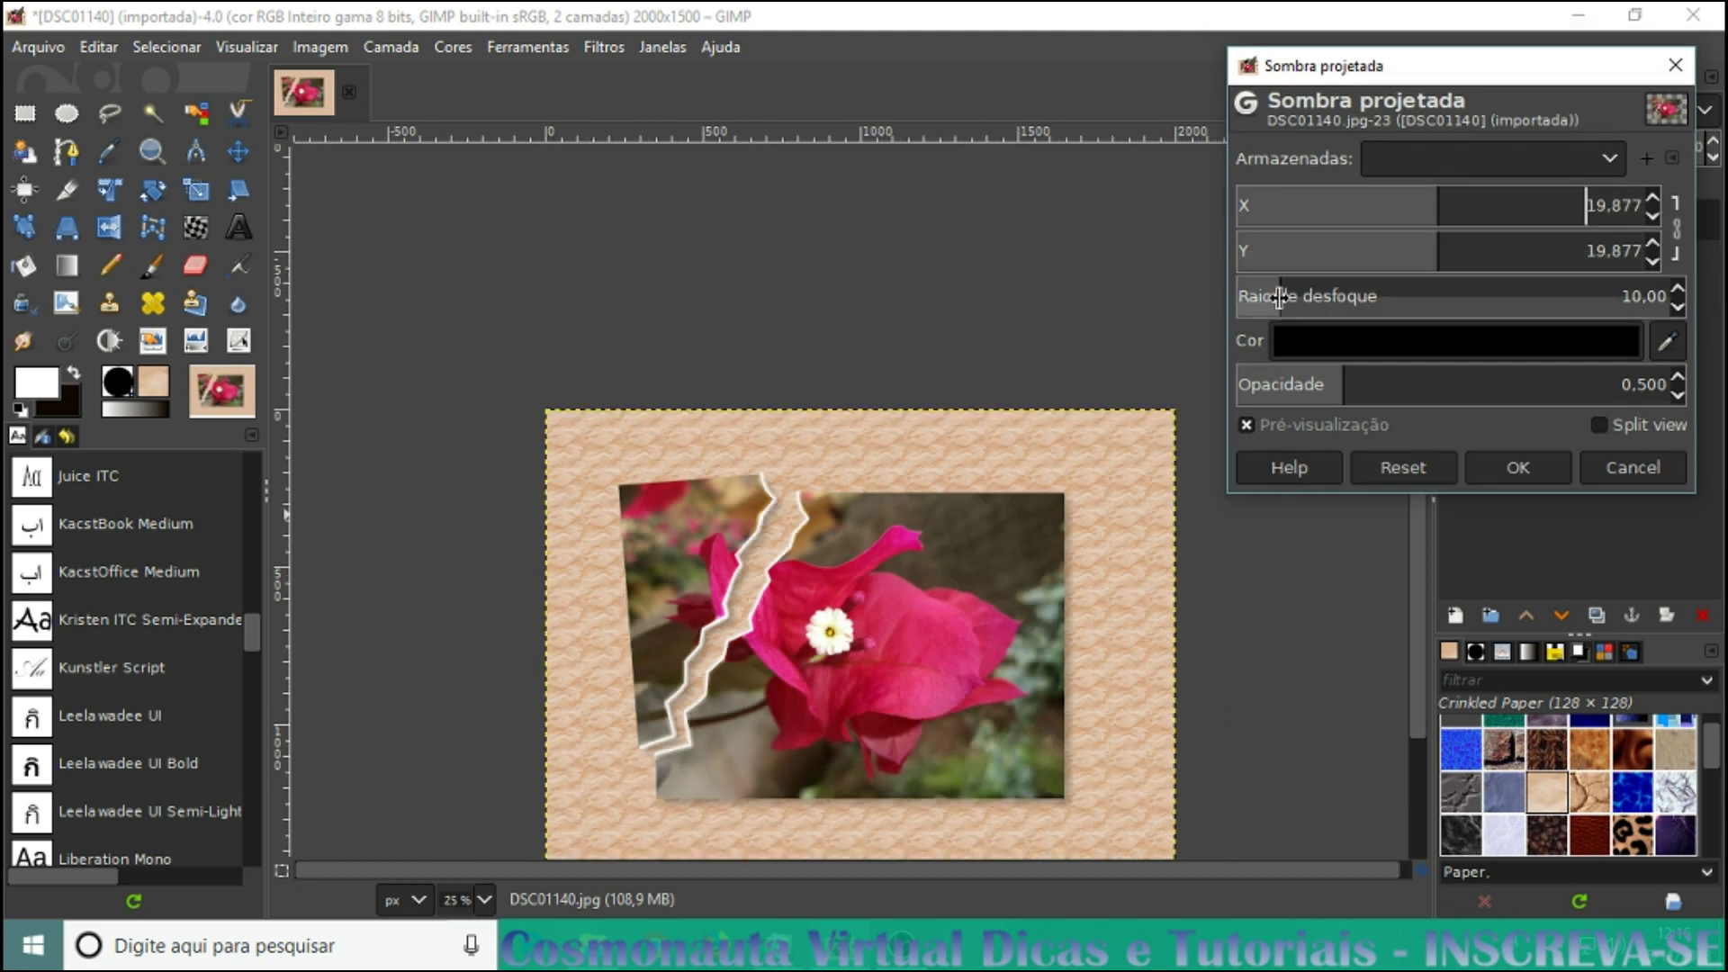
pyautogui.moveTo(1279, 297)
pyautogui.mouseDown()
pyautogui.moveTo(1264, 306)
pyautogui.moveTo(1451, 297)
pyautogui.moveTo(1291, 290)
pyautogui.mouseUp()
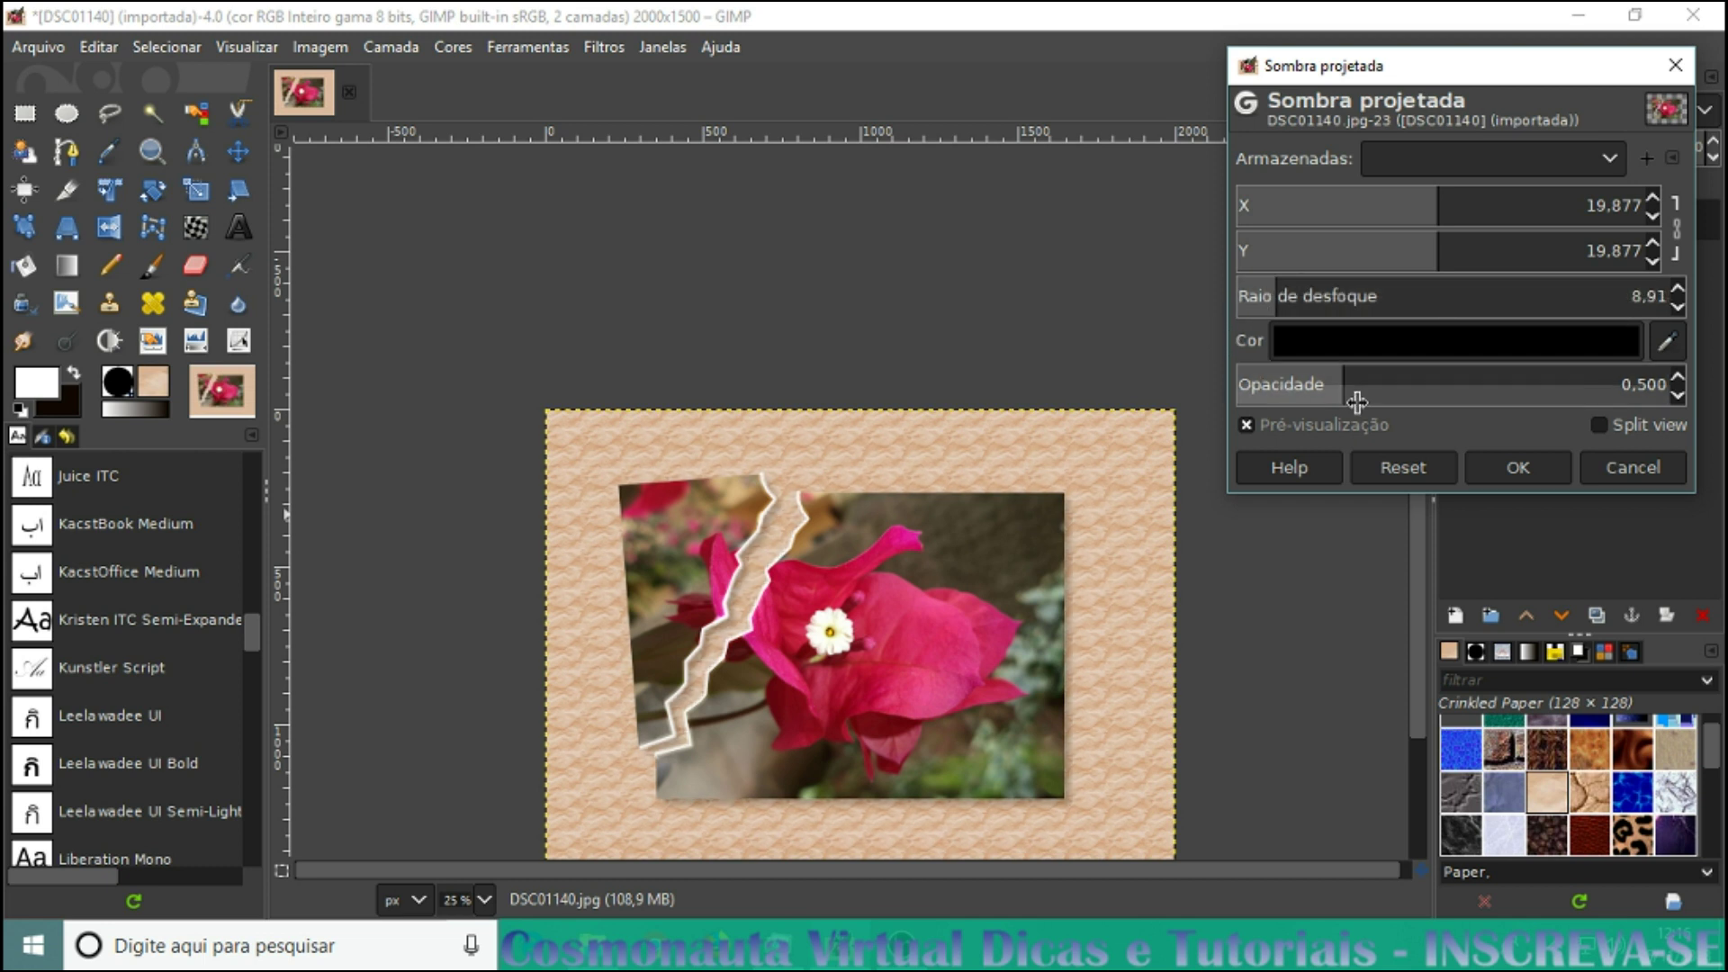
pyautogui.moveTo(1342, 394); pyautogui.dragTo(1417, 390)
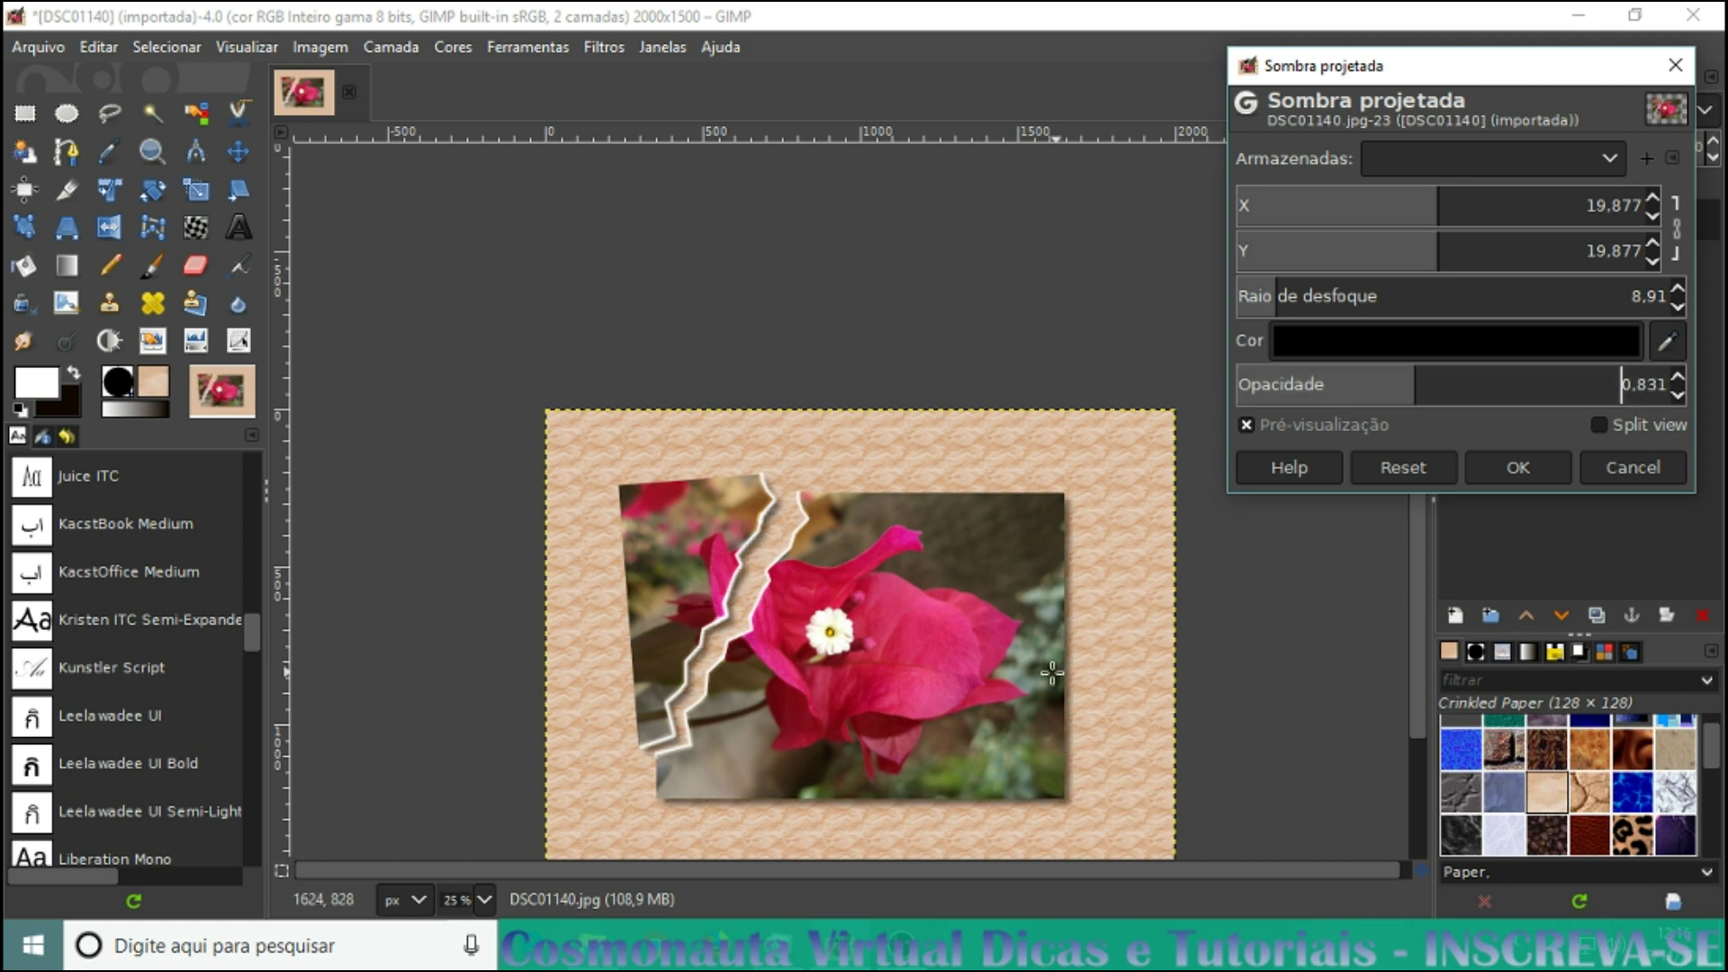
pyautogui.keyDown('ctrl'); pyautogui.scroll(1, 809, 708); pyautogui.keyUp('ctrl')
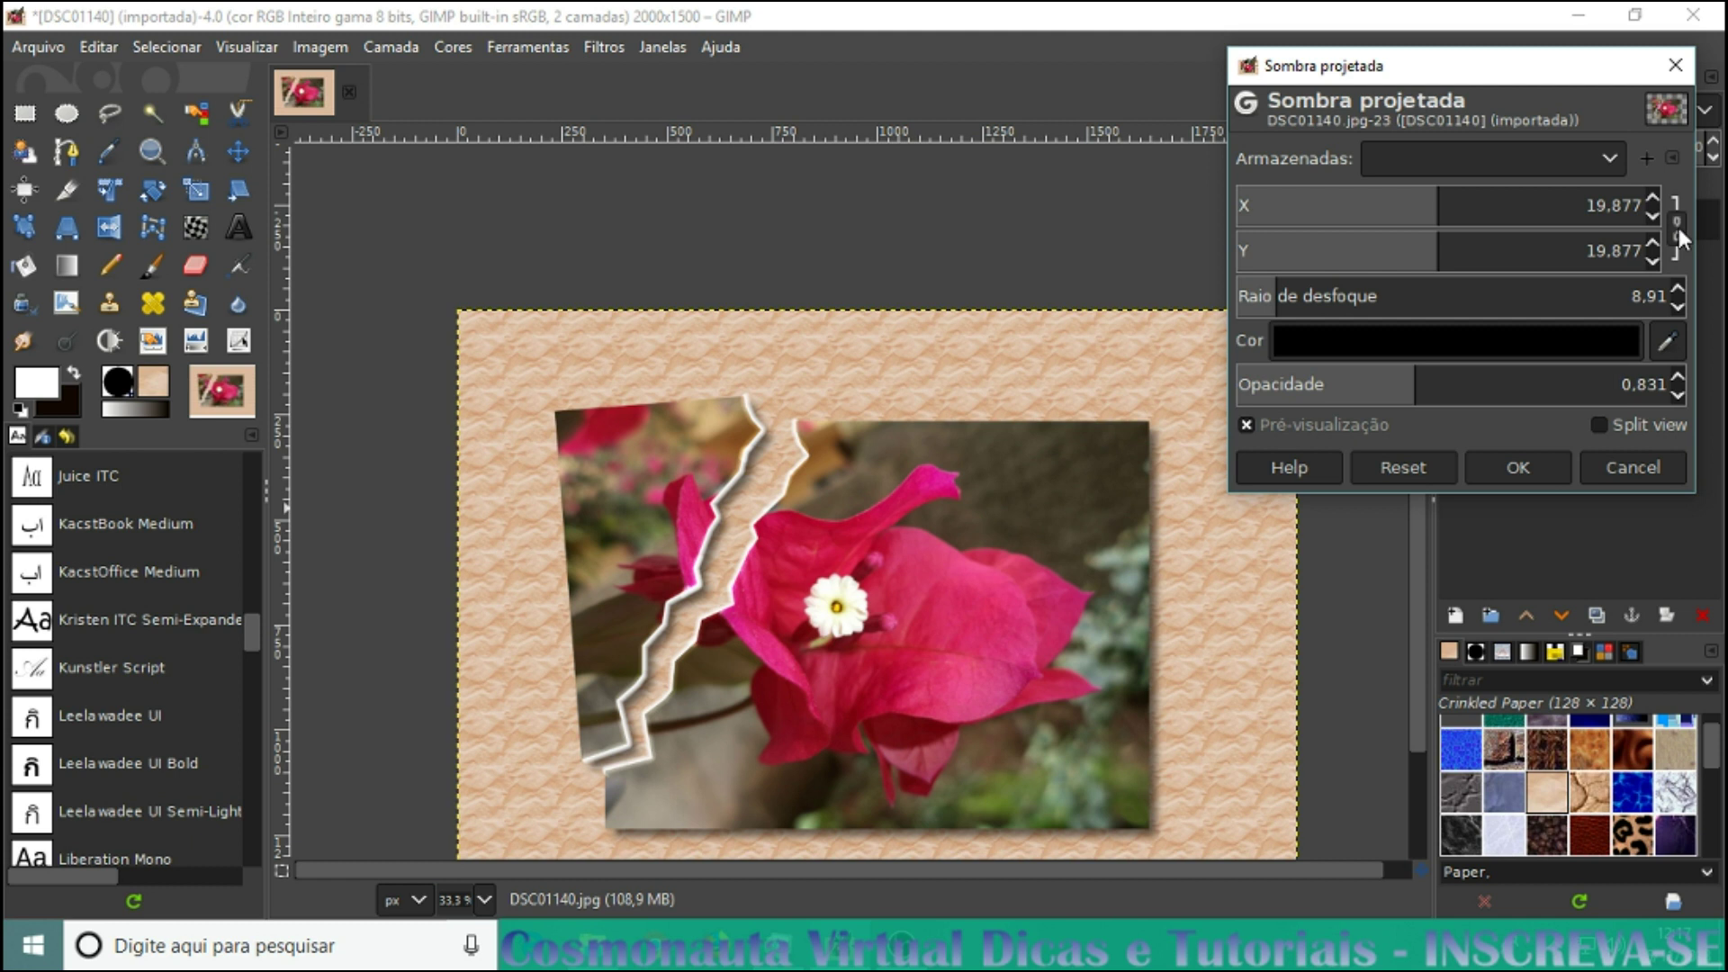
pyautogui.moveTo(1440, 249); pyautogui.dragTo(1483, 257)
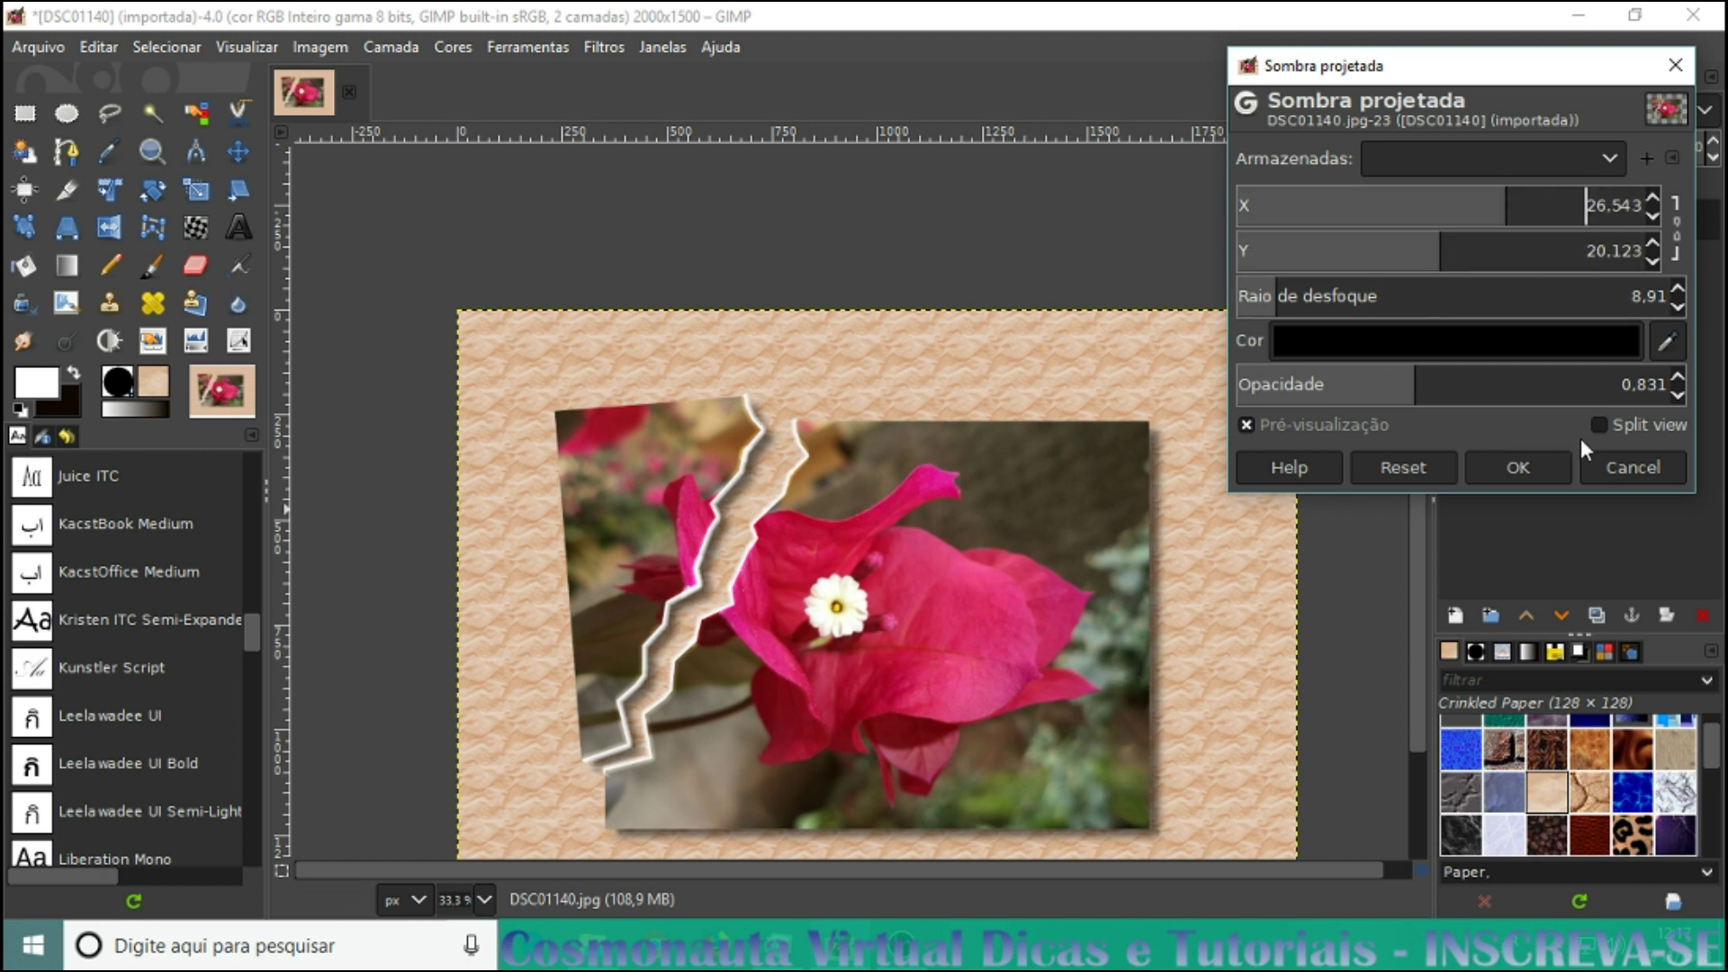
# Apply the drop shadow, then zoom in and out to inspect it on the paper
pyautogui.click(1537, 472)
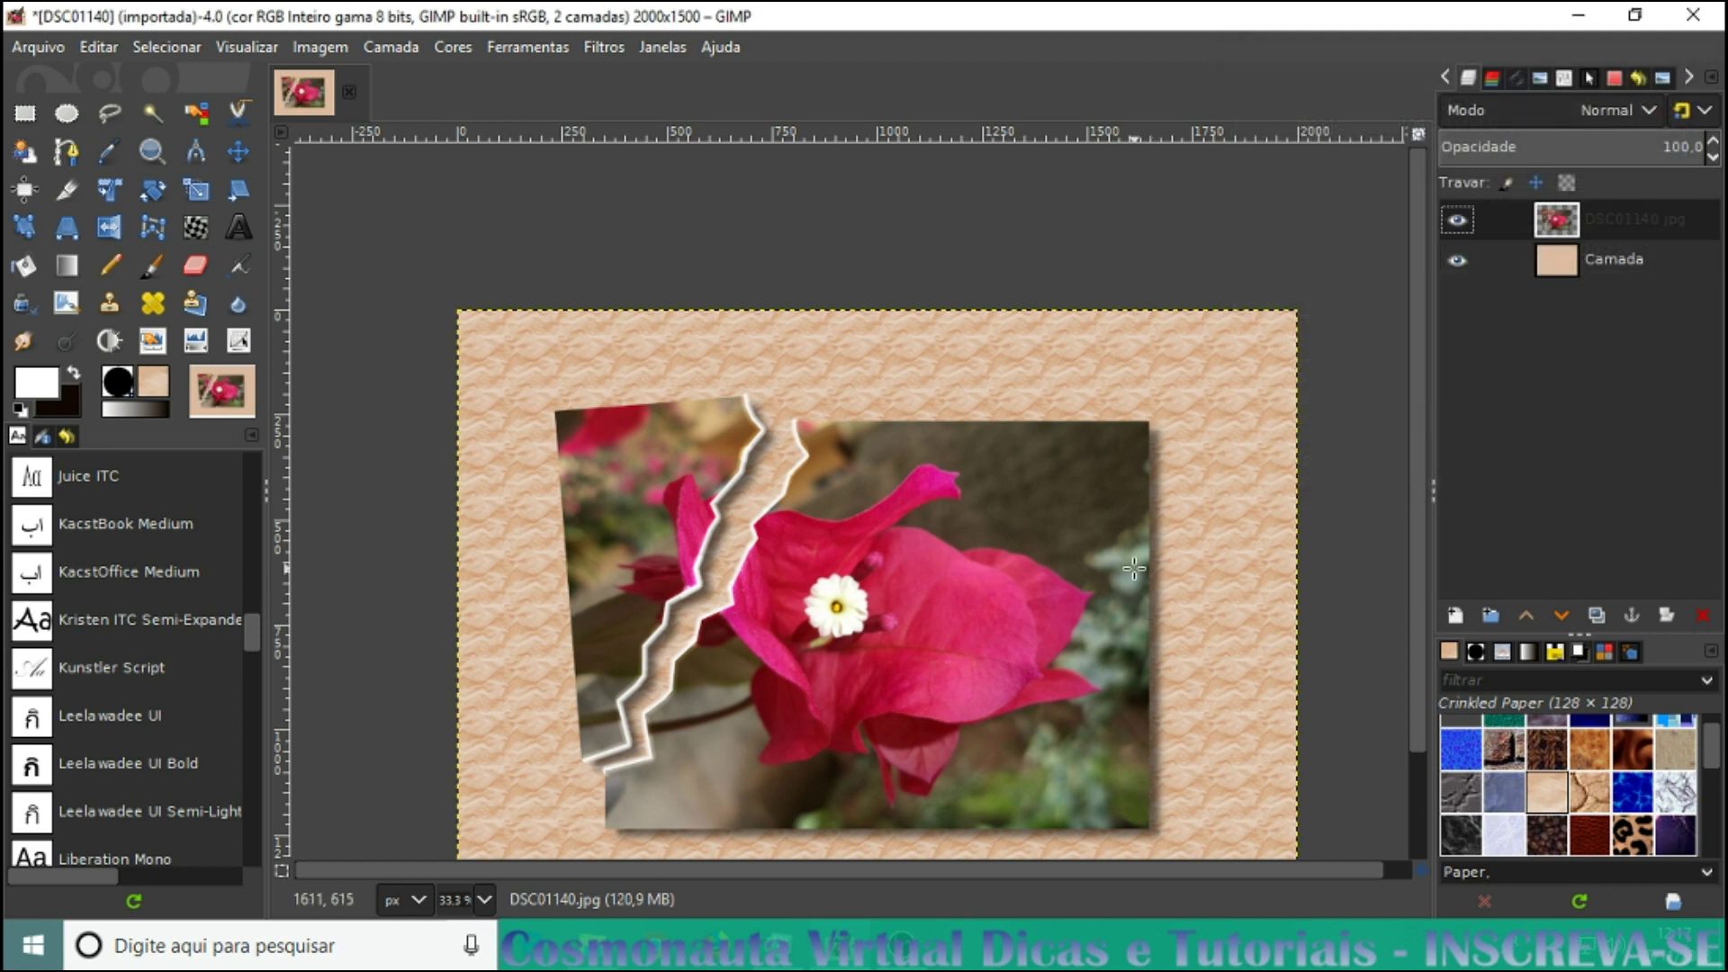
pyautogui.scroll(1, 1057, 580)
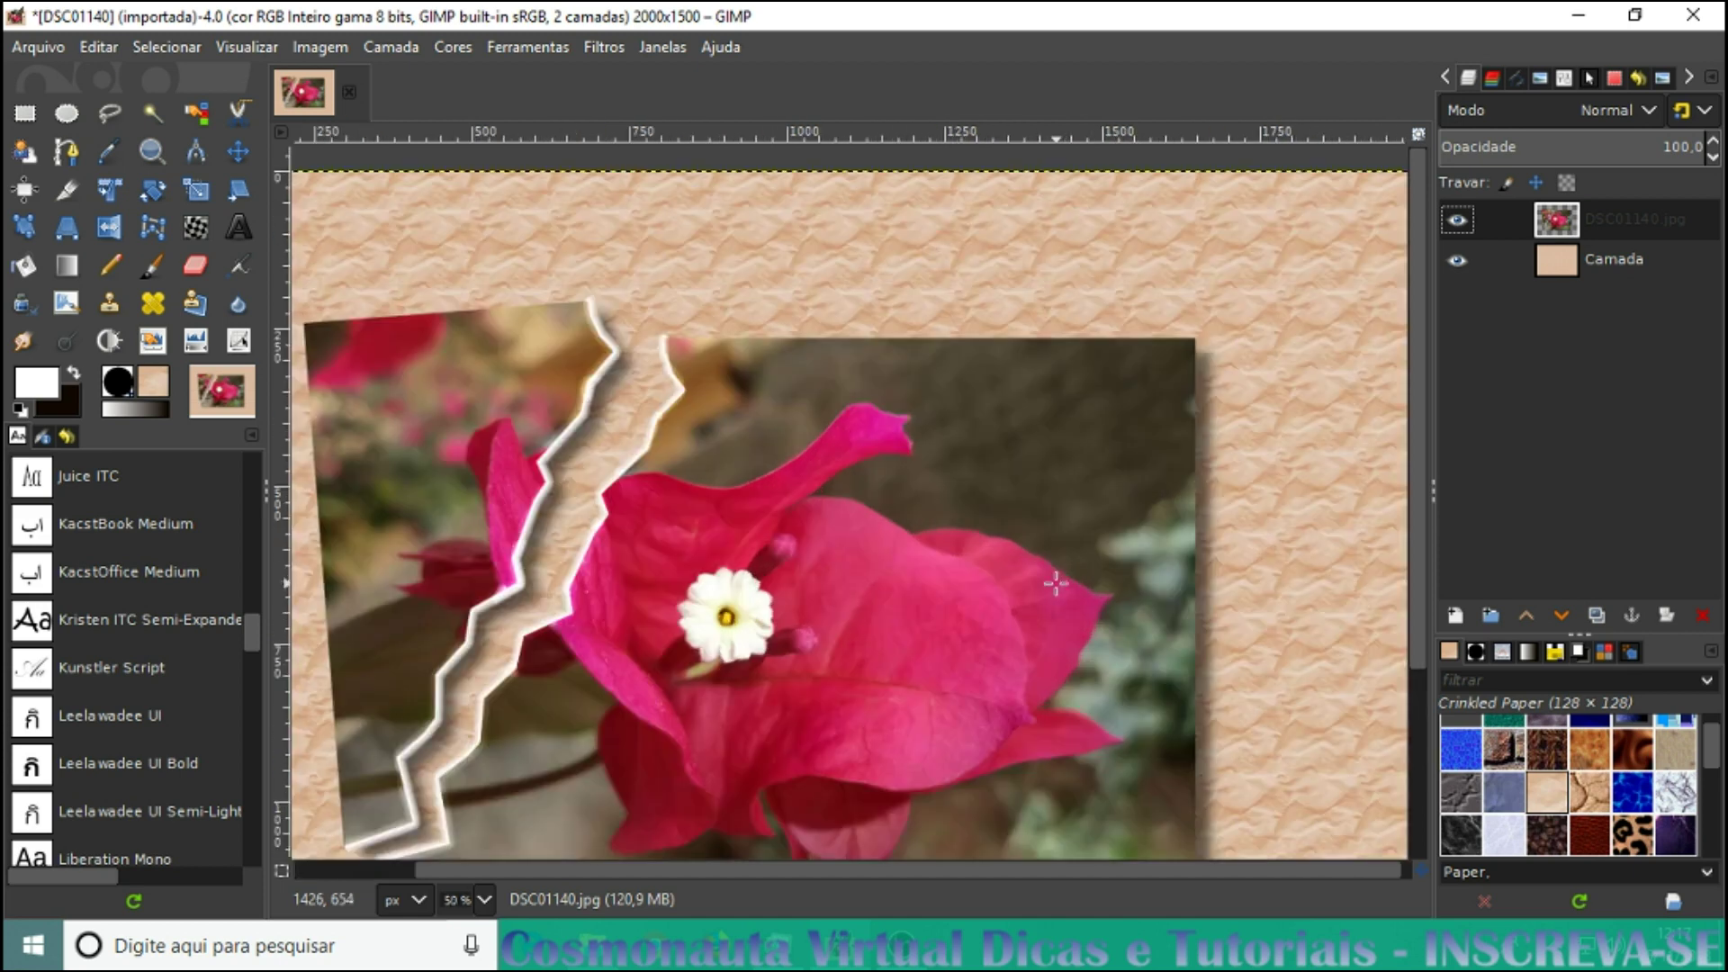
pyautogui.moveTo(1414, 369); pyautogui.dragTo(1400, 458)
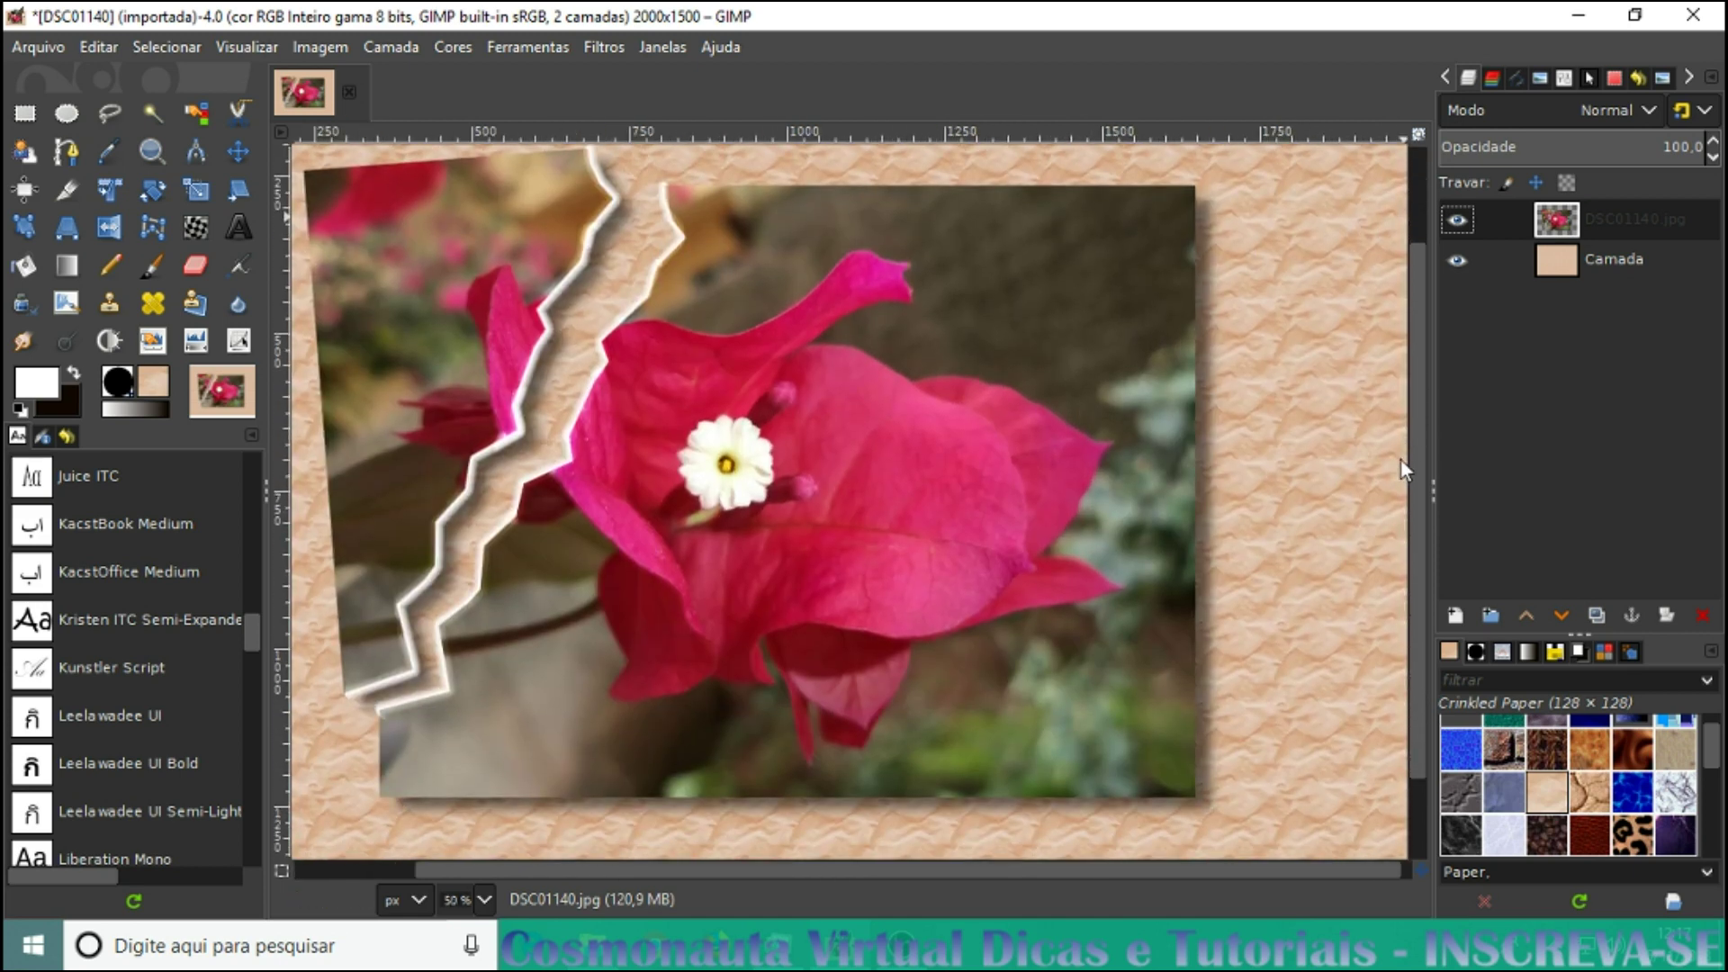
pyautogui.scroll(-1, 542, 499)
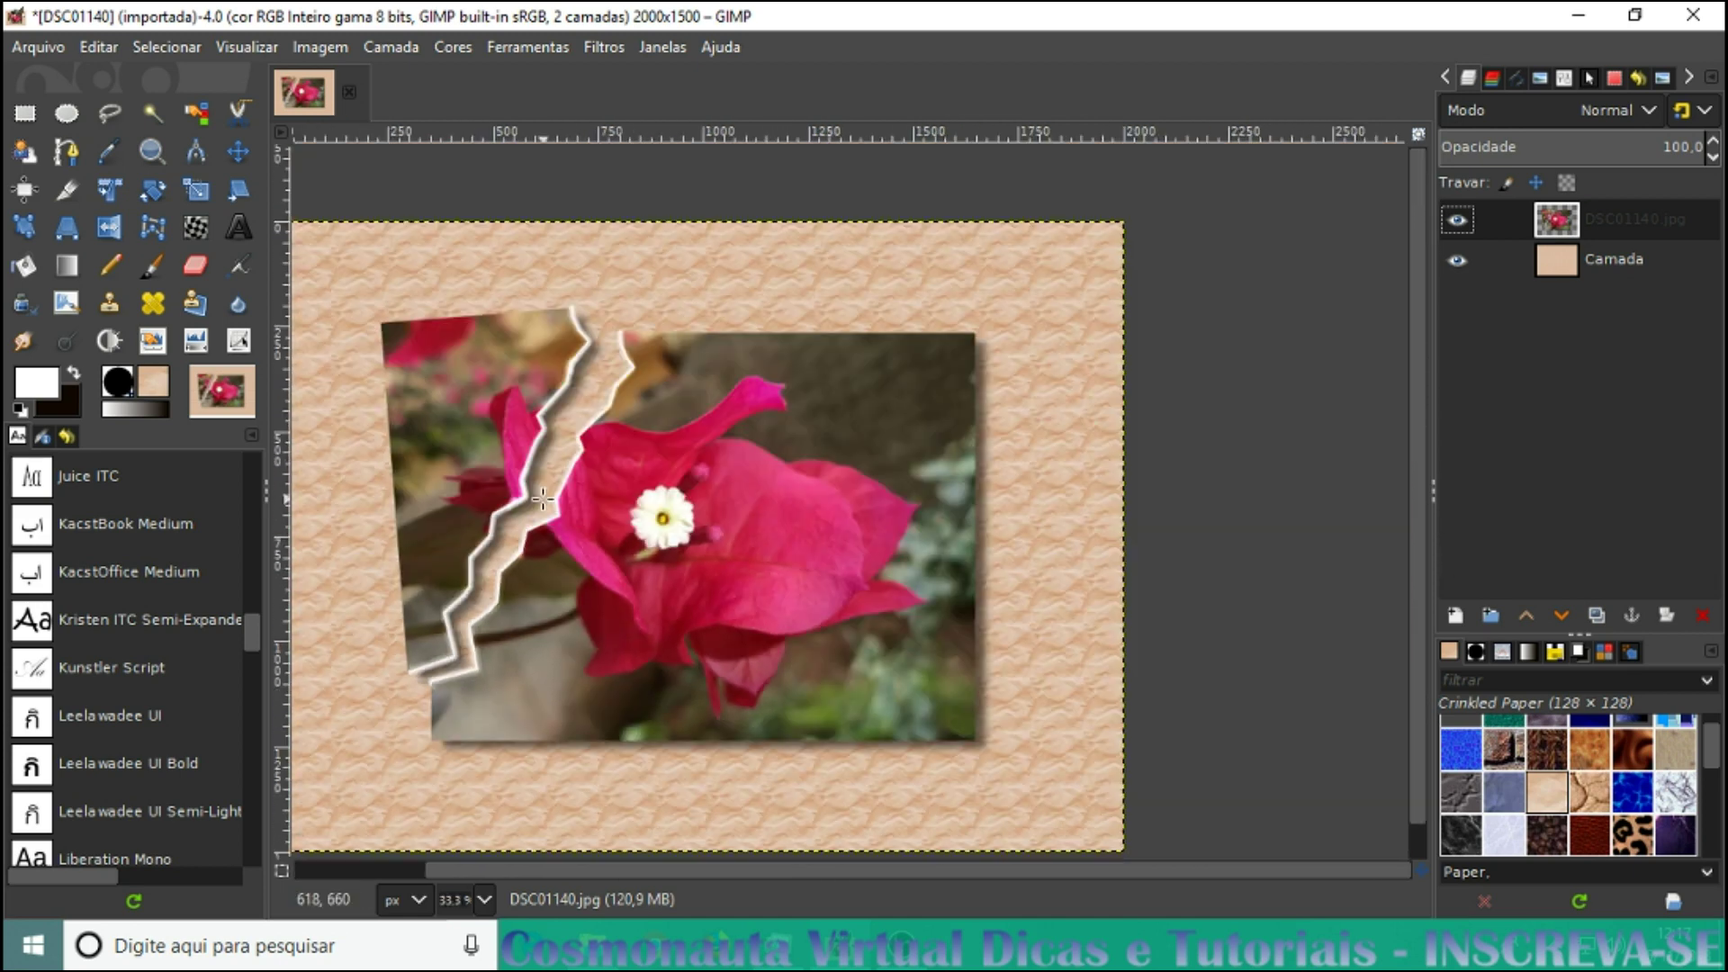